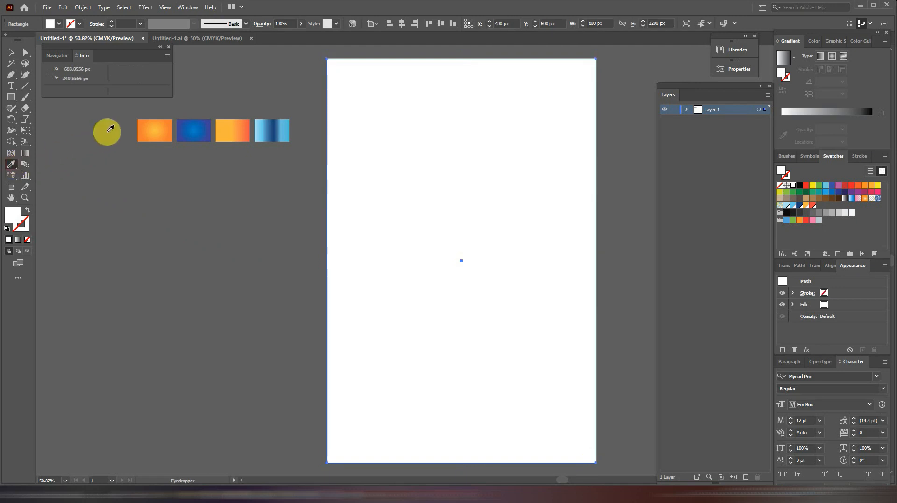
Step: Fill the page-sized rectangle with the orange radial gradient sampled from the first colour sample and lock it
{"action": "left_click", "coordinate": [150, 129]}
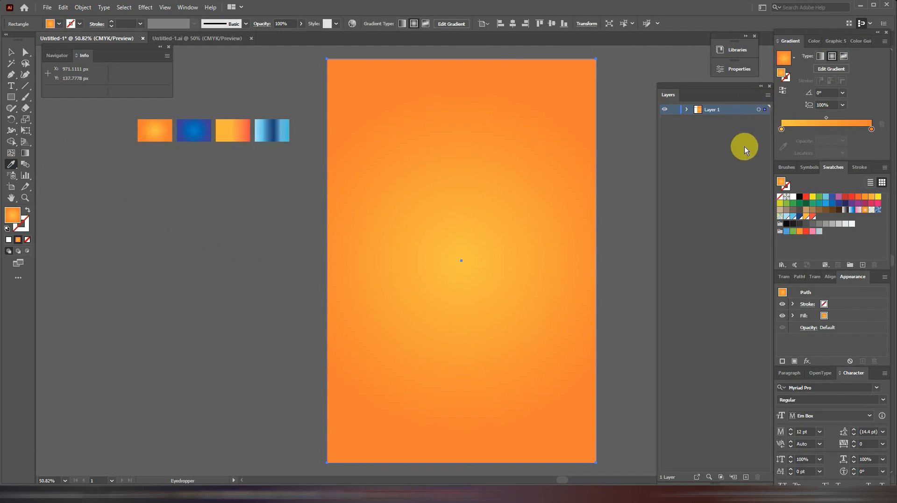
{"action": "left_click", "coordinate": [687, 110]}
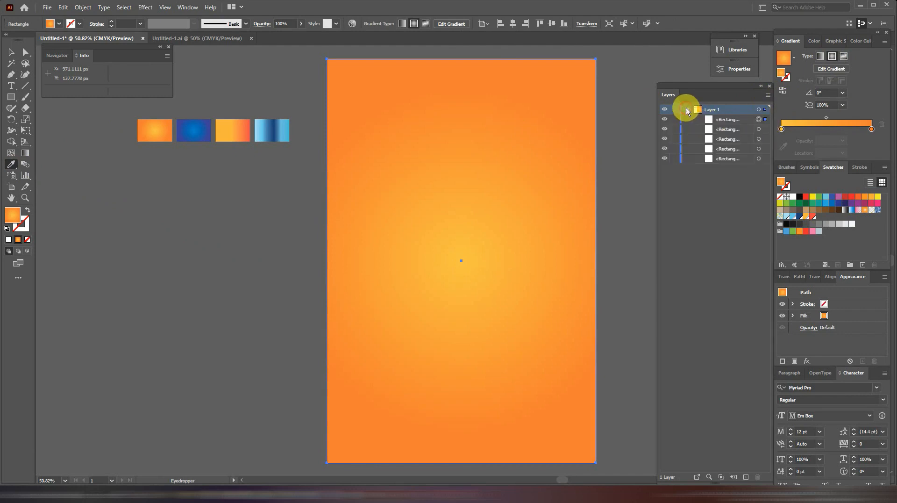
{"action": "key", "text": "m"}
{"action": "left_click", "coordinate": [674, 119]}
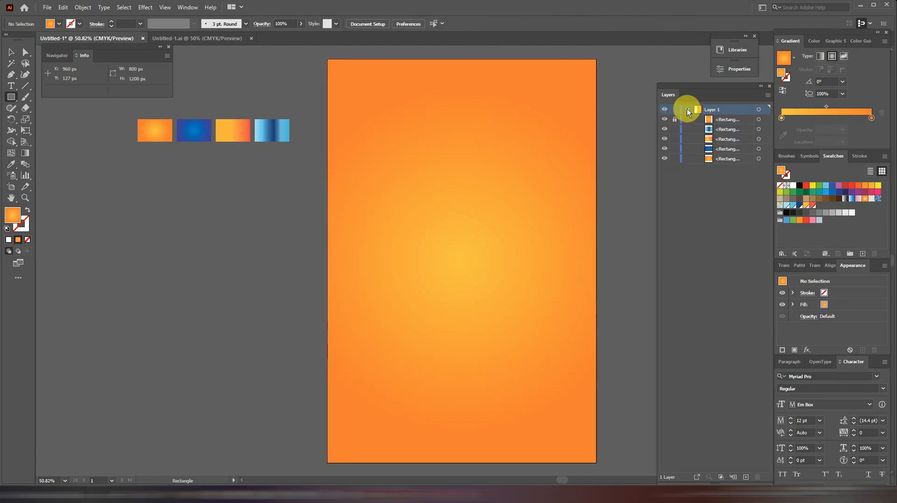
{"action": "left_click", "coordinate": [687, 109]}
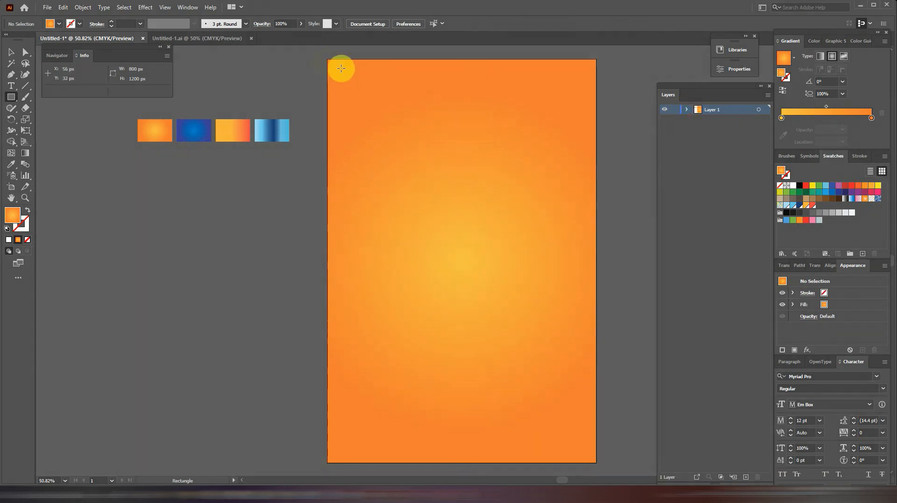
Step: Draw an 800 × 95 px bar along the page's top edge and fill it with the sampled blue radial gradient
{"action": "left_click_drag", "start_coordinate": [328, 59], "coordinate": [595, 90]}
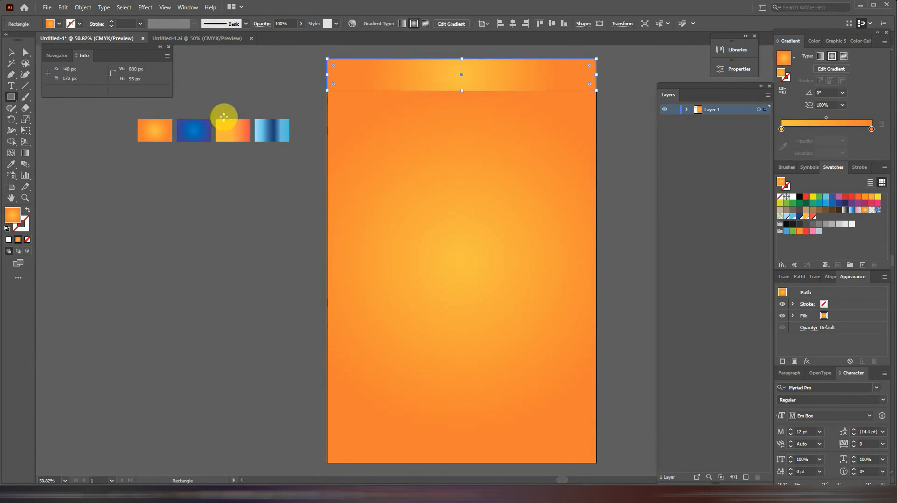
{"action": "left_click", "coordinate": [10, 164]}
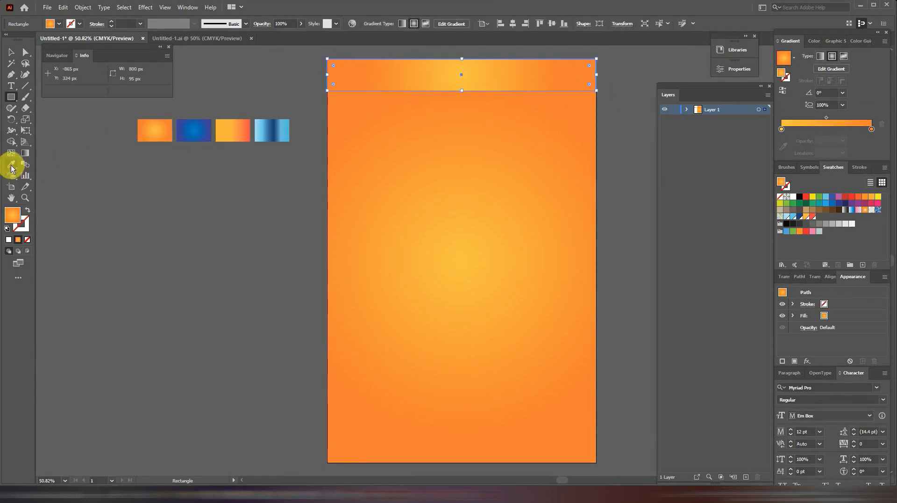
{"action": "left_click", "coordinate": [196, 130]}
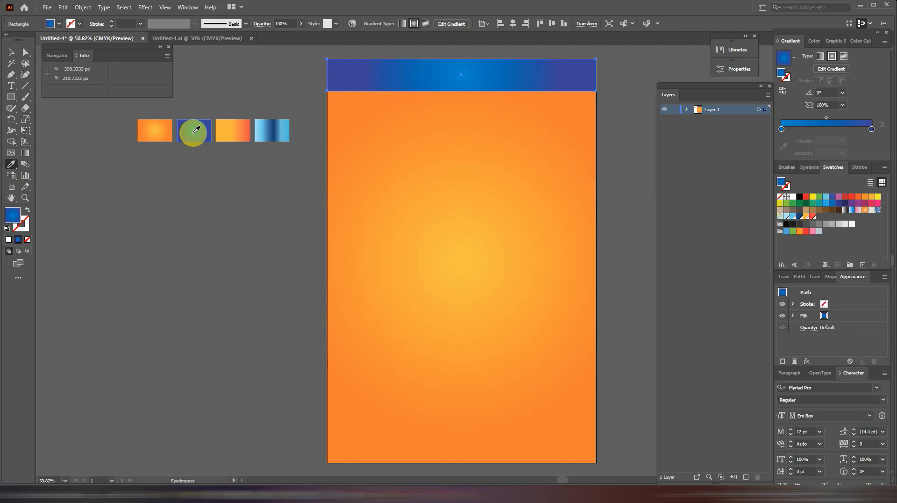
Step: Duplicate the blue bar onto the page's bottom edge and lock both bars
{"action": "left_click", "coordinate": [11, 52]}
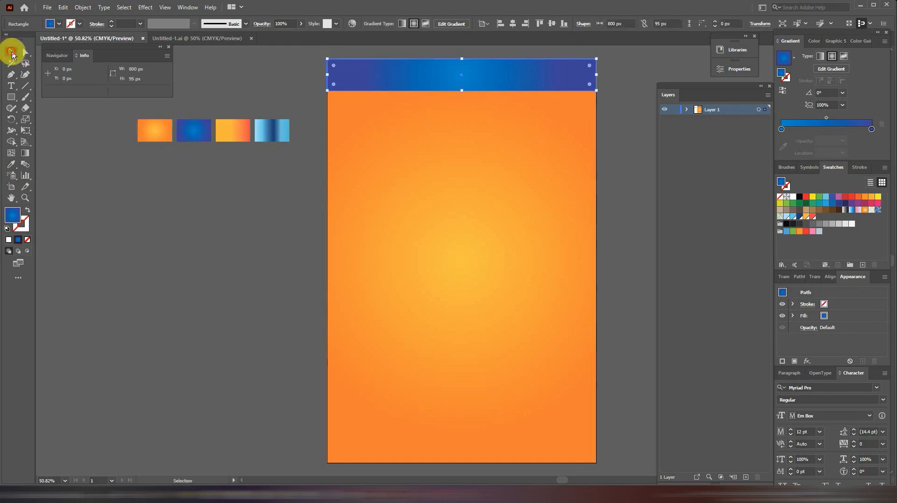
{"action": "left_click_drag", "start_coordinate": [463, 76], "coordinate": [493, 443]}
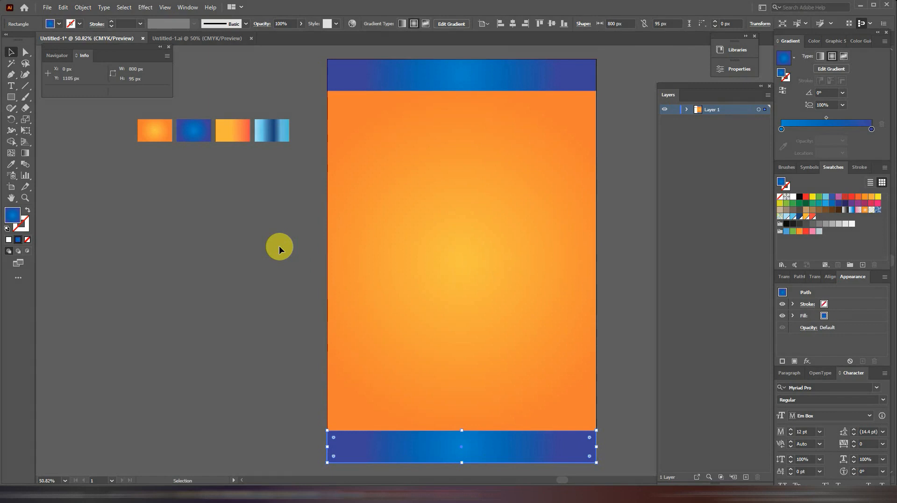
{"action": "left_click", "coordinate": [686, 110]}
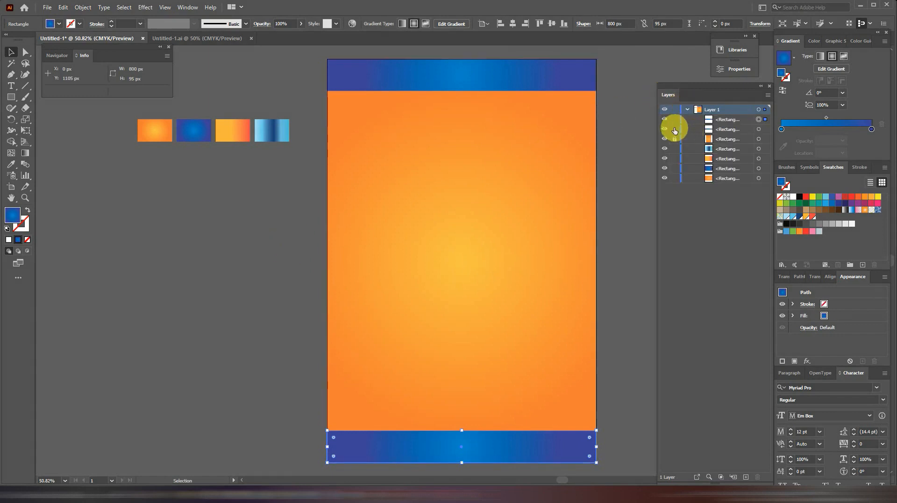
{"action": "key", "text": "ctrl+shift+a"}
{"action": "left_click", "coordinate": [686, 109]}
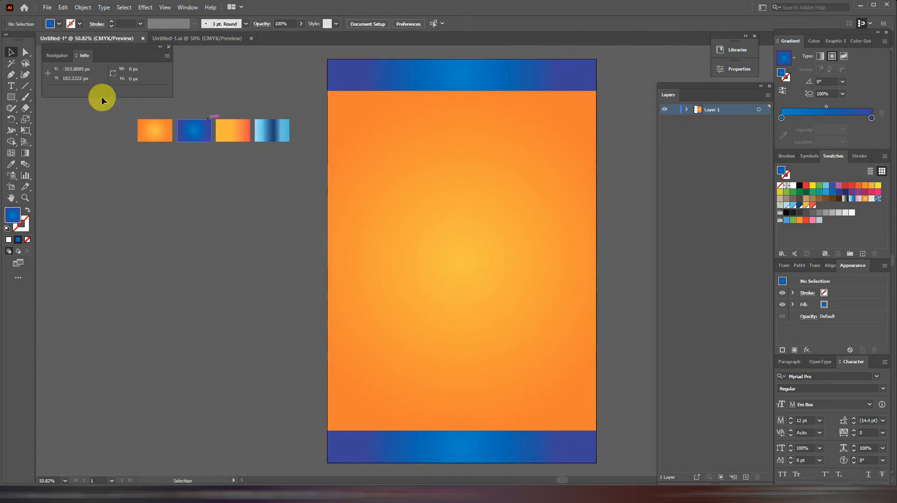
Step: Draw a closed Pen shape curving from the top edge at about X 59 px through (410, 745) to (800, 1105), enclosing the page's lower-left area
{"action": "left_click", "coordinate": [13, 74]}
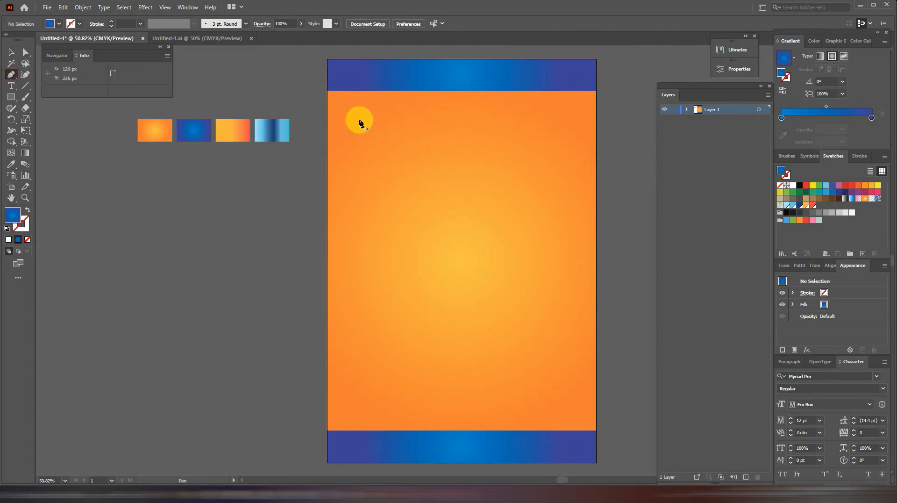
{"action": "left_click", "coordinate": [346, 59]}
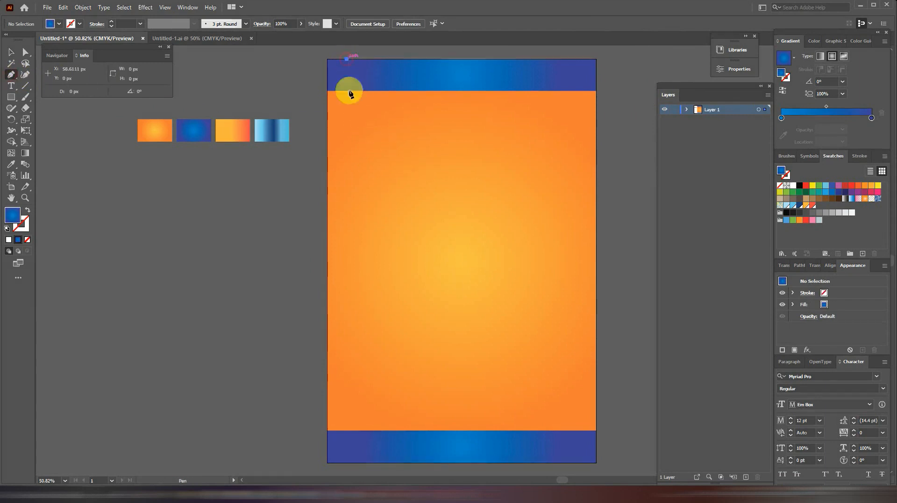
{"action": "left_click_drag", "start_coordinate": [465, 309], "coordinate": [595, 391]}
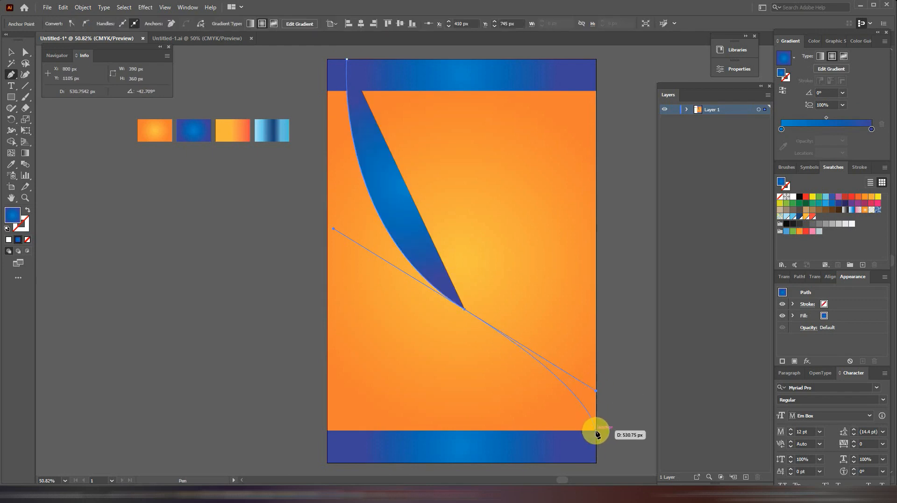
{"action": "left_click", "coordinate": [596, 430]}
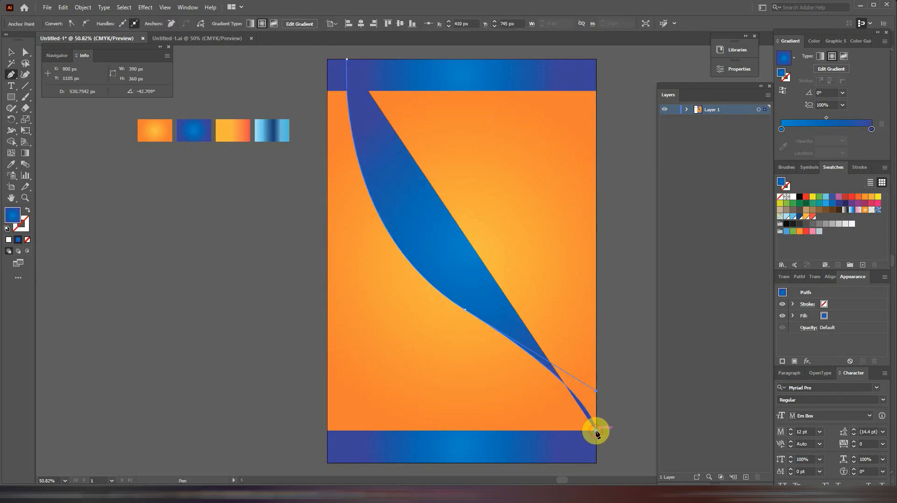
{"action": "left_click", "coordinate": [596, 462]}
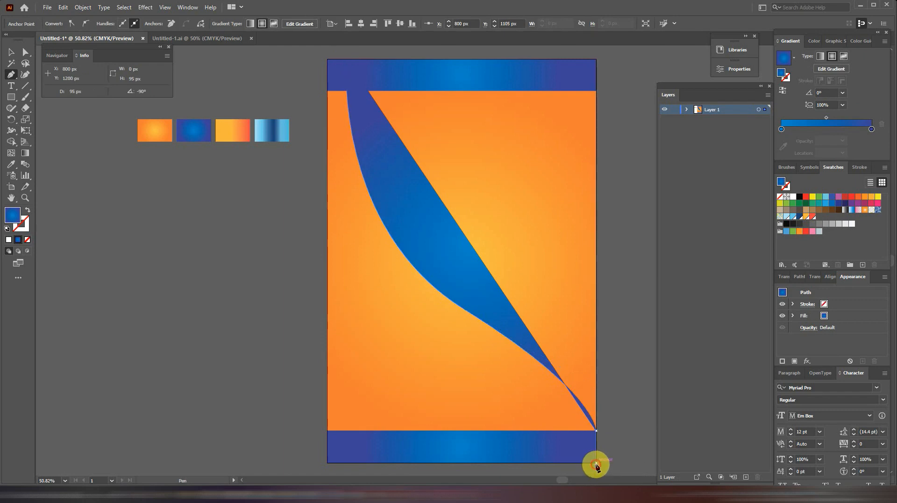
{"action": "left_click", "coordinate": [327, 462]}
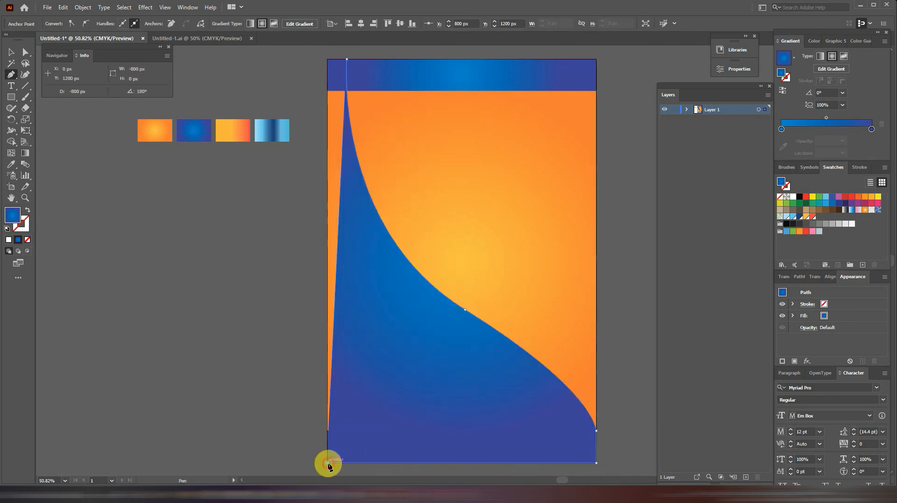
{"action": "left_click", "coordinate": [327, 60]}
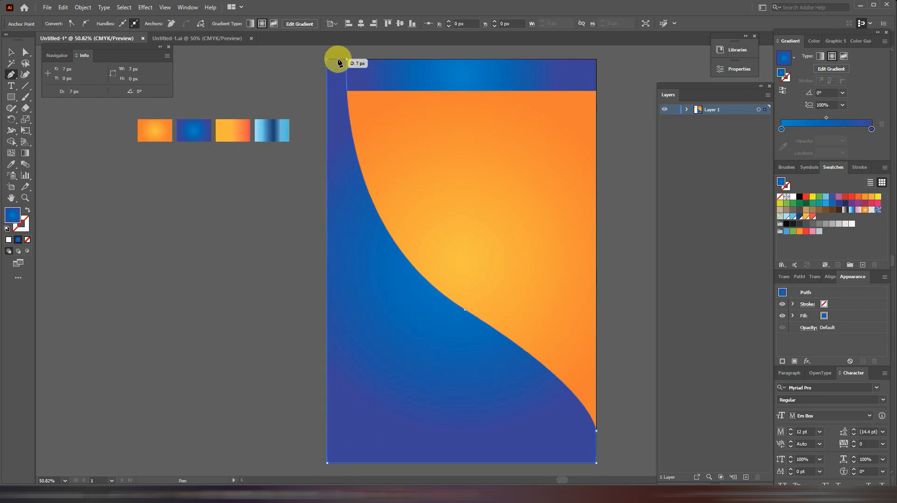
{"action": "left_click", "coordinate": [345, 59]}
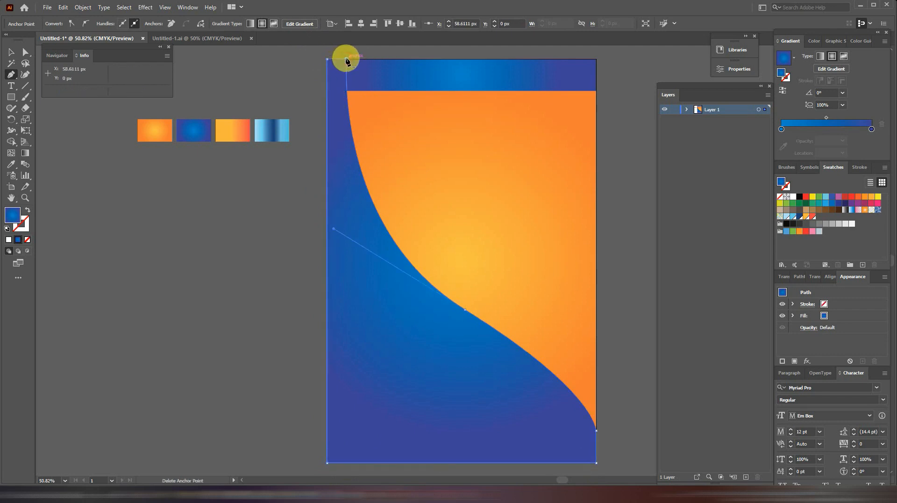
Step: Fill the curved shape with the sampled yellow-to-red linear gradient and angle it diagonally down to the right at about -59°
{"action": "left_click", "coordinate": [11, 164]}
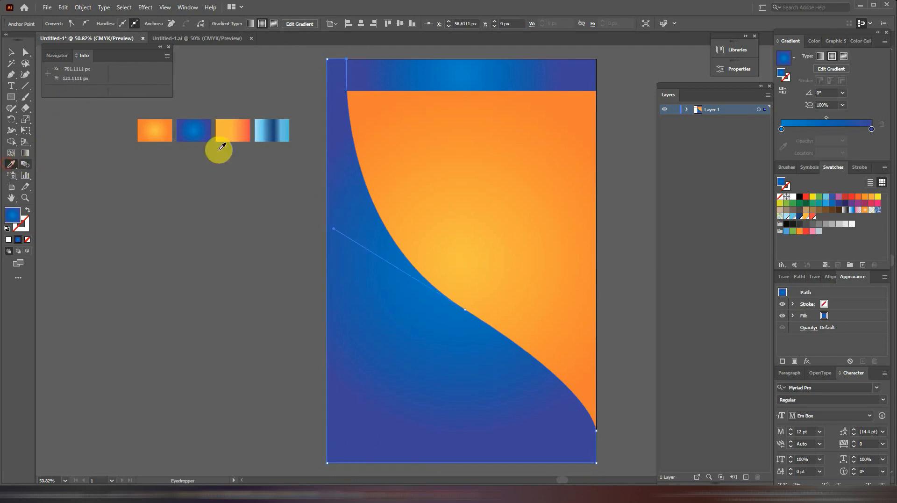
{"action": "left_click", "coordinate": [241, 132]}
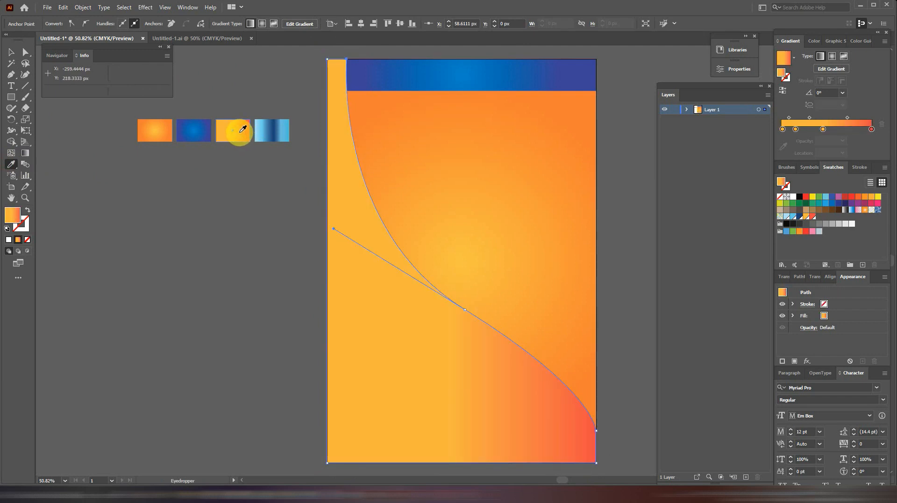
{"action": "left_click", "coordinate": [24, 153]}
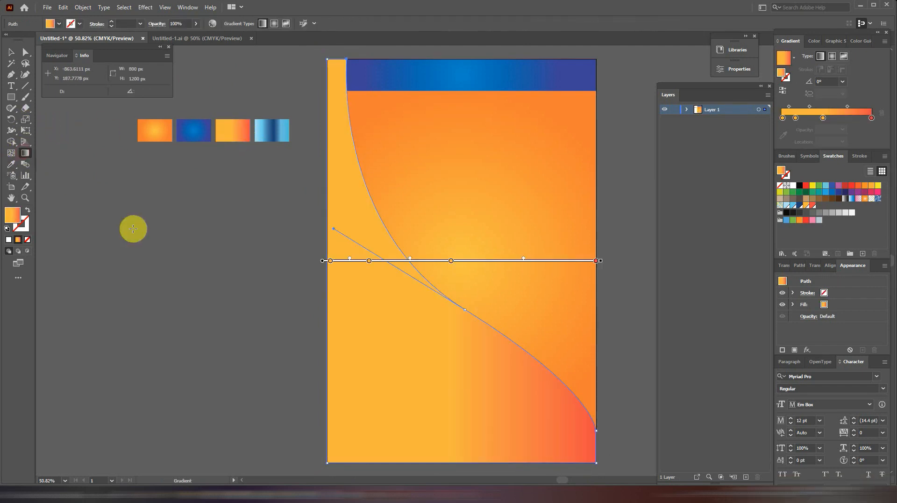
{"action": "mouse_move", "coordinate": [342, 147]}
{"action": "left_mouse_down"}
{"action": "mouse_move", "coordinate": [368, 306]}
{"action": "mouse_move", "coordinate": [495, 473]}
{"action": "mouse_move", "coordinate": [518, 447]}
{"action": "left_mouse_up"}
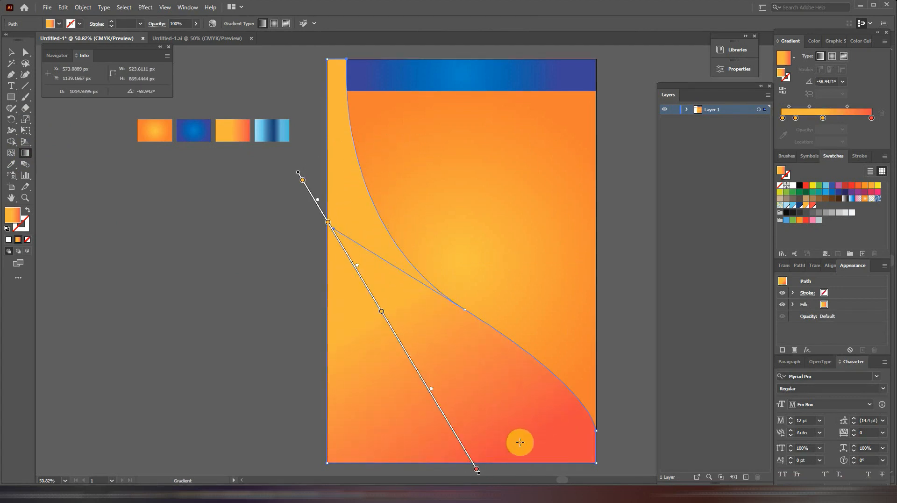
{"action": "left_click", "coordinate": [9, 55]}
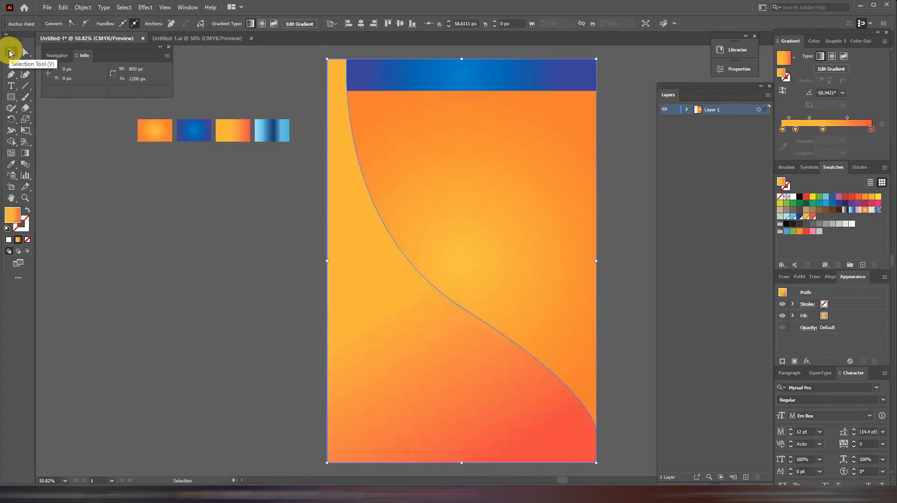
Step: Copy the curved shape and paste the duplicate in front of it
{"action": "left_click", "coordinate": [63, 7]}
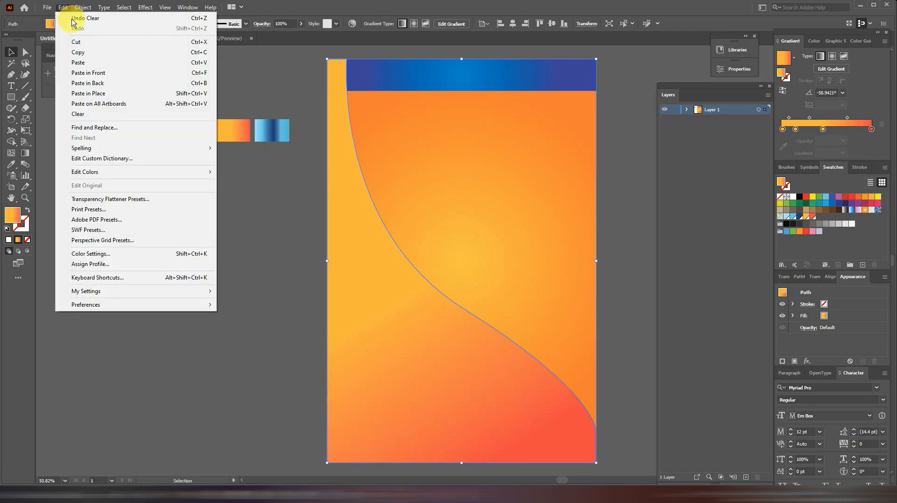
{"action": "left_click", "coordinate": [87, 52]}
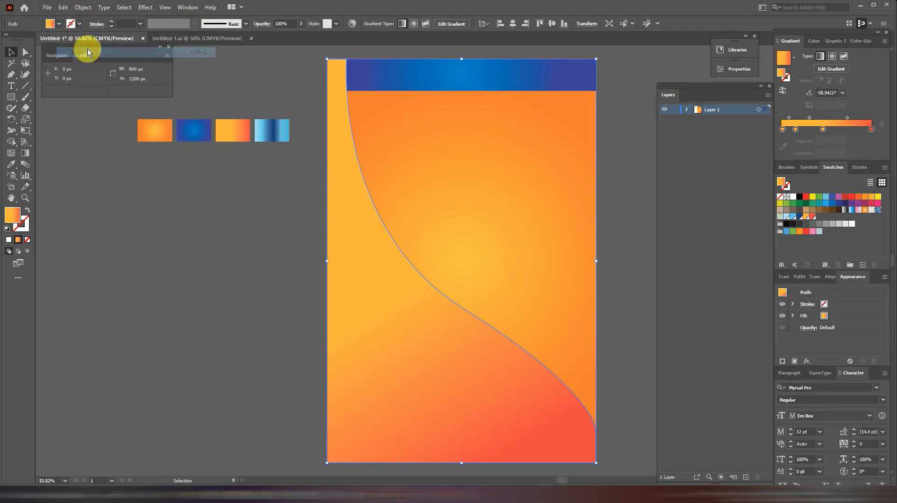
{"action": "left_click", "coordinate": [63, 7]}
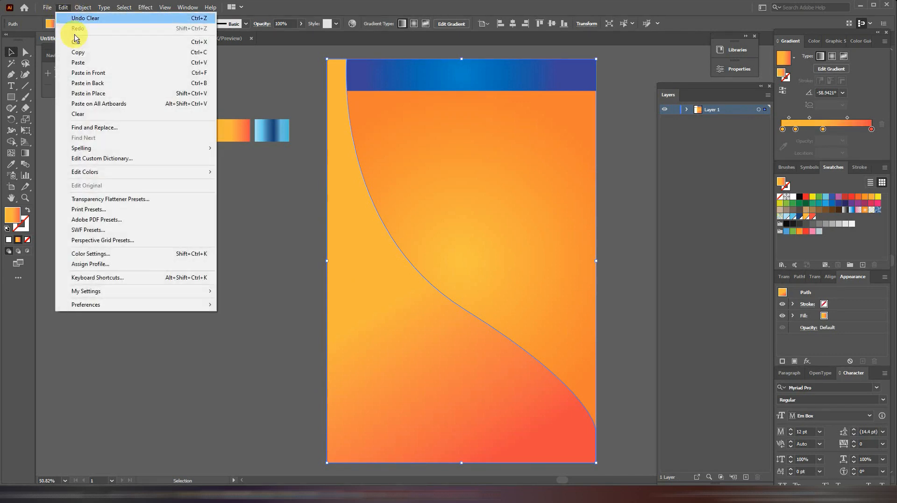
{"action": "left_click", "coordinate": [107, 73]}
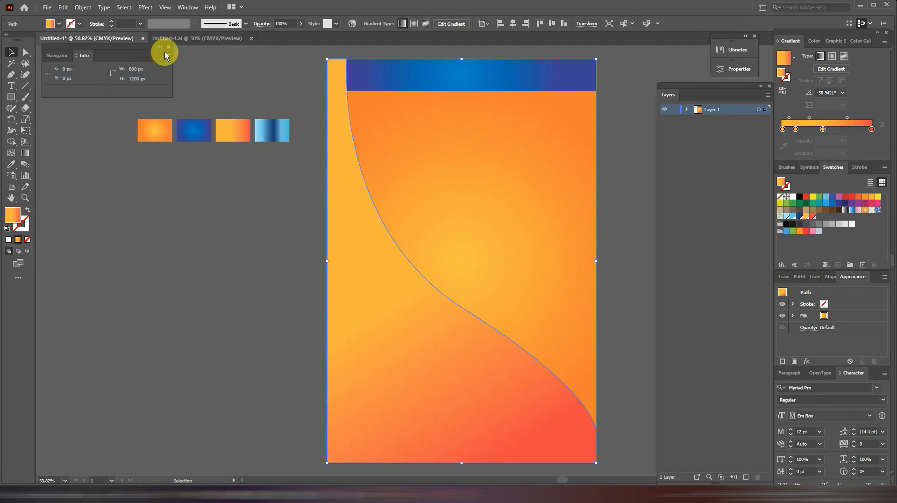
Step: Widen the rear copy of the curved shape to about 909 px and fill it with the sampled light-to-dark blue linear gradient
{"action": "left_click", "coordinate": [687, 110]}
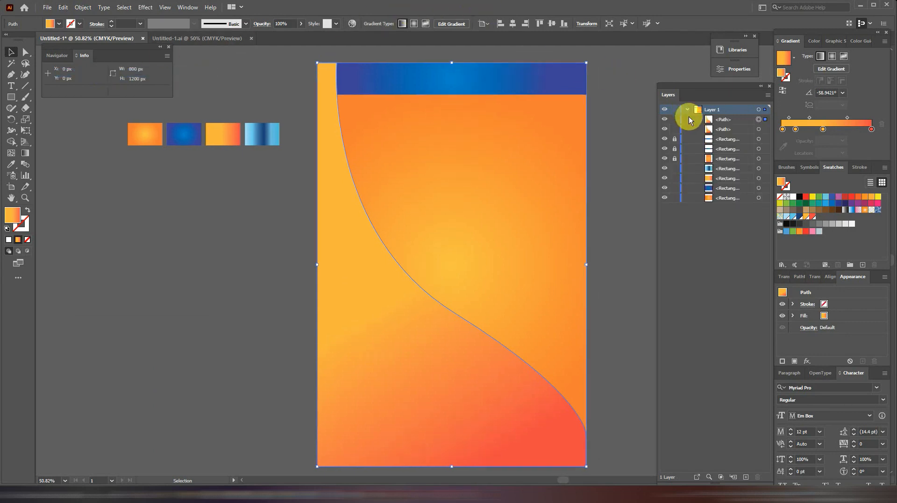
{"action": "left_click", "coordinate": [760, 129]}
{"action": "left_click_drag", "start_coordinate": [587, 62], "coordinate": [624, 66]}
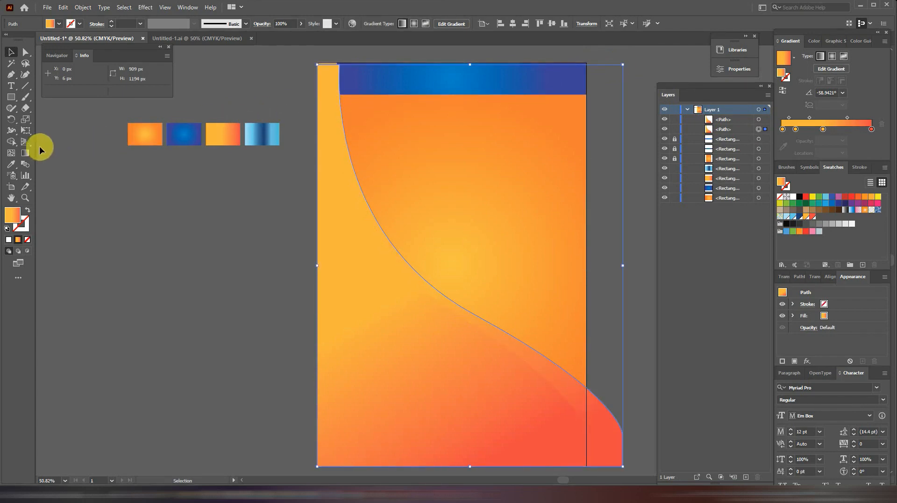
{"action": "left_click", "coordinate": [12, 164]}
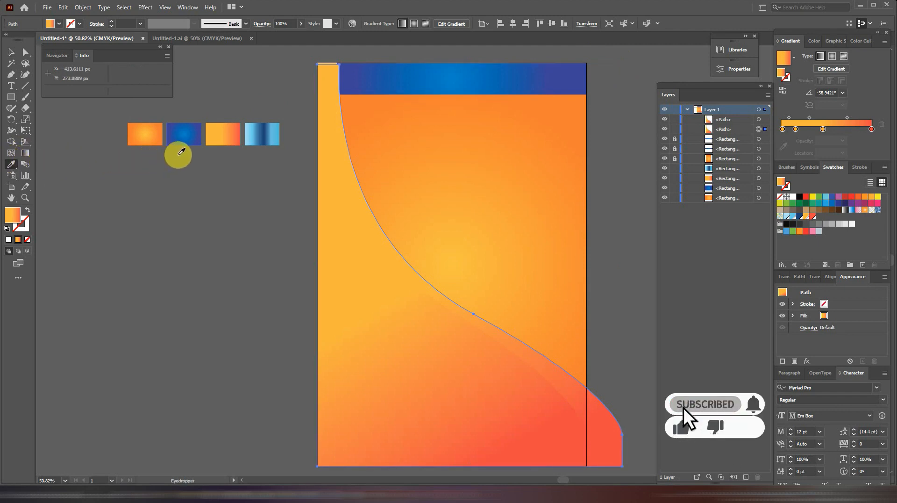
{"action": "left_click", "coordinate": [266, 134]}
Step: Reshape the blue curved shape's lower-right corner toward the page edge and lock both curved paths
{"action": "left_click", "coordinate": [25, 53]}
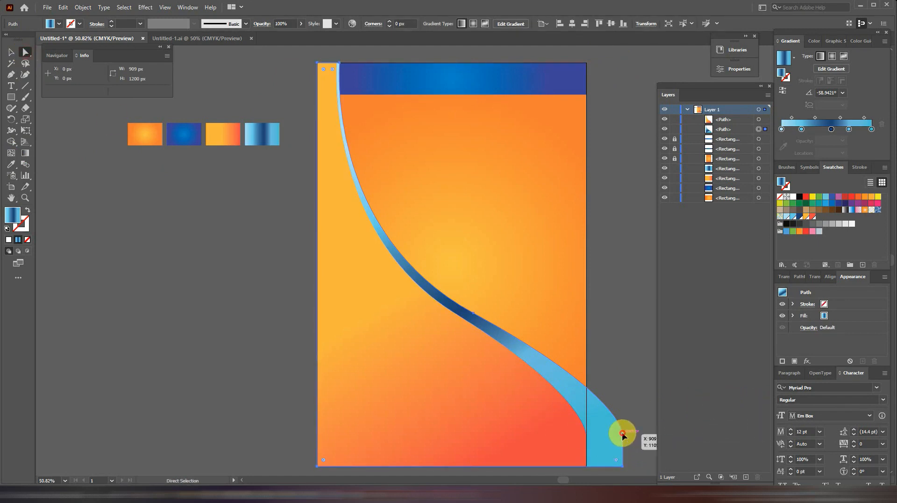
{"action": "left_click_drag", "start_coordinate": [621, 435], "coordinate": [623, 469]}
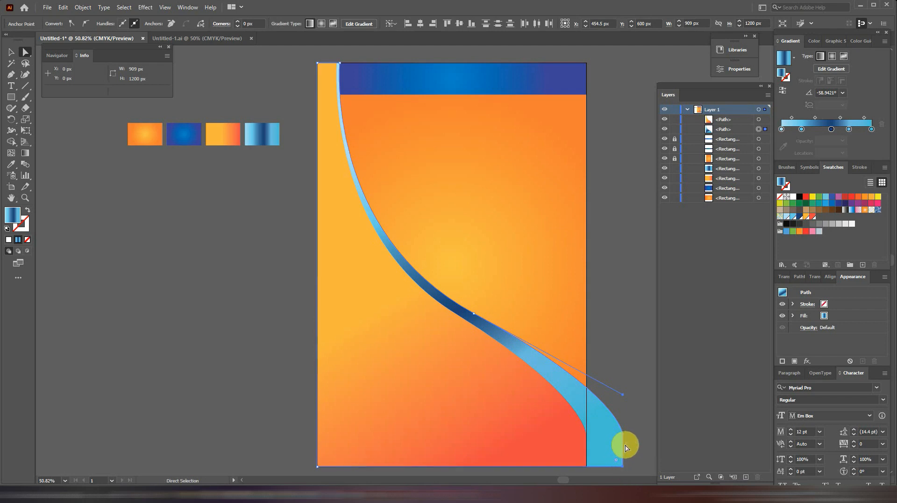
{"action": "left_click_drag", "start_coordinate": [624, 445], "coordinate": [609, 444]}
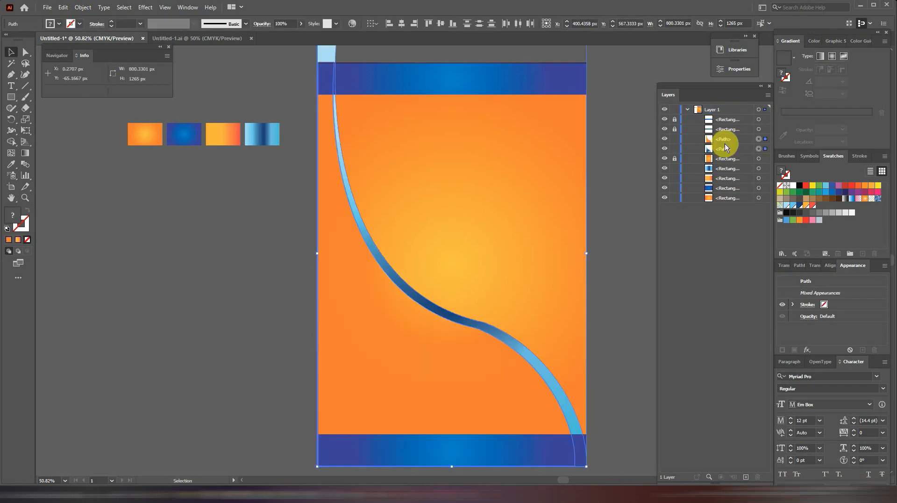
{"action": "left_click", "coordinate": [675, 147]}
{"action": "left_click", "coordinate": [675, 139]}
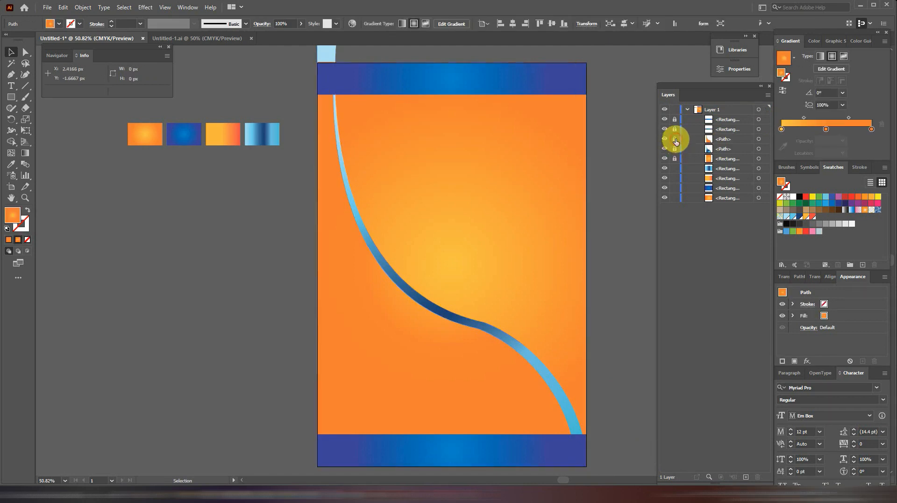
Step: Paste the strawberry milk splash, stack it behind the two curved paths and position the splash over the ribbon's bend
{"action": "left_click", "coordinate": [687, 109]}
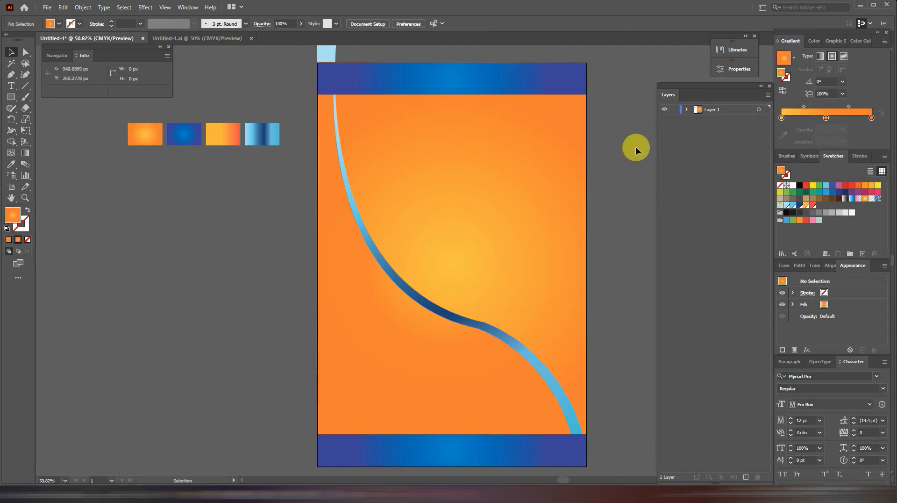
{"action": "key", "text": "ctrl+v"}
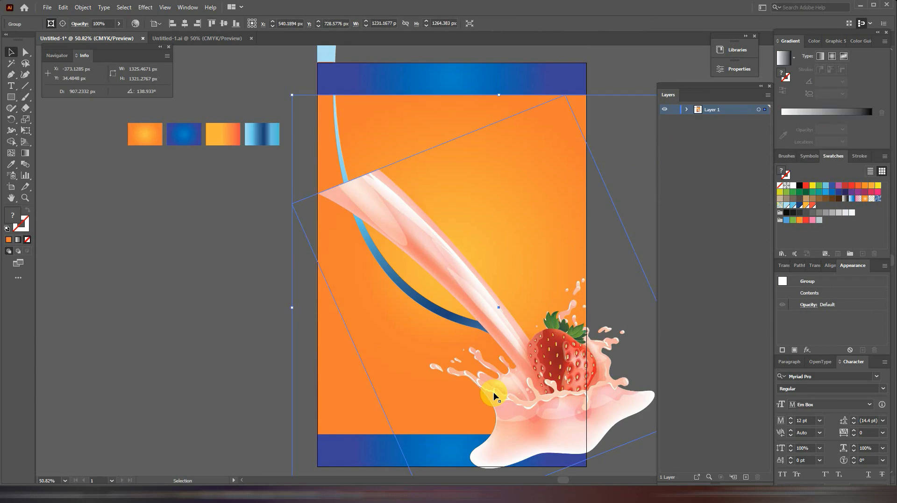
{"action": "left_click_drag", "start_coordinate": [551, 396], "coordinate": [522, 350]}
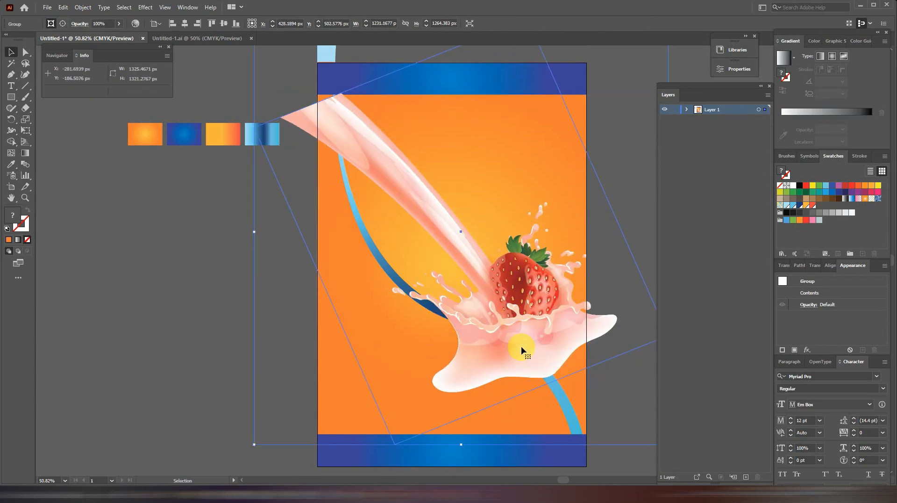
{"action": "left_click", "coordinate": [686, 109]}
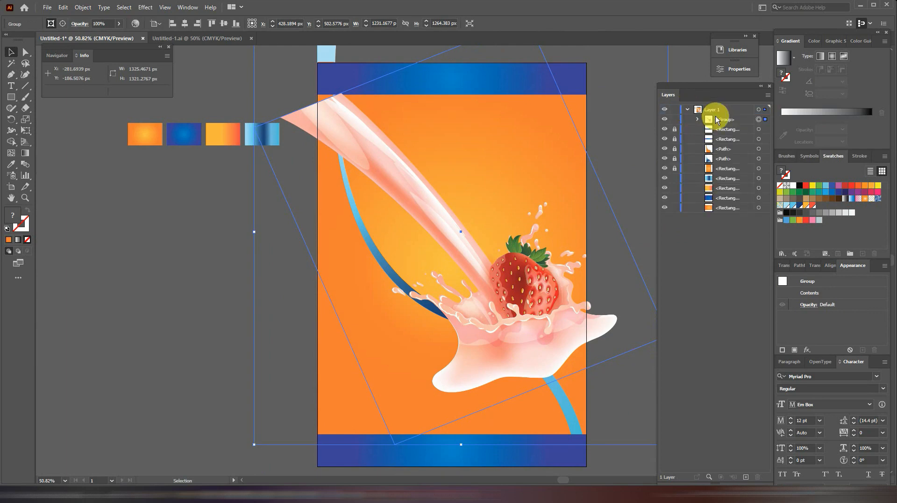
{"action": "left_click_drag", "start_coordinate": [721, 122], "coordinate": [719, 163]}
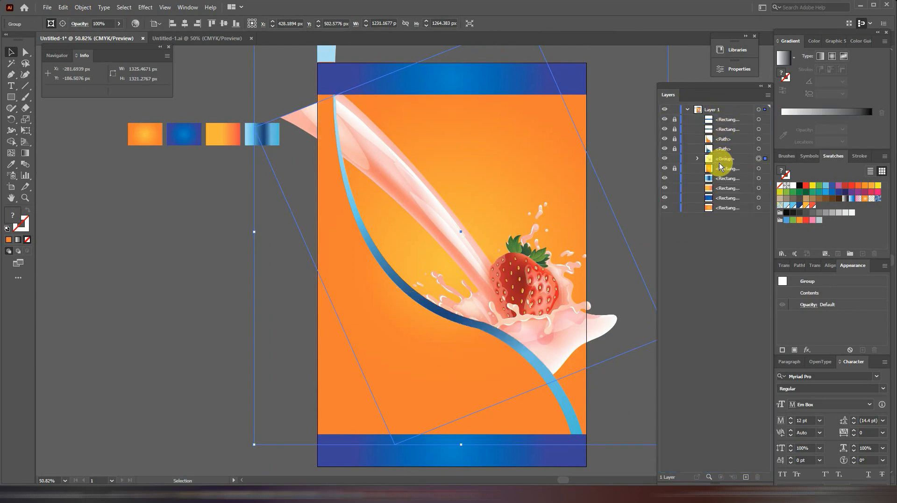
{"action": "left_click_drag", "start_coordinate": [509, 290], "coordinate": [495, 258]}
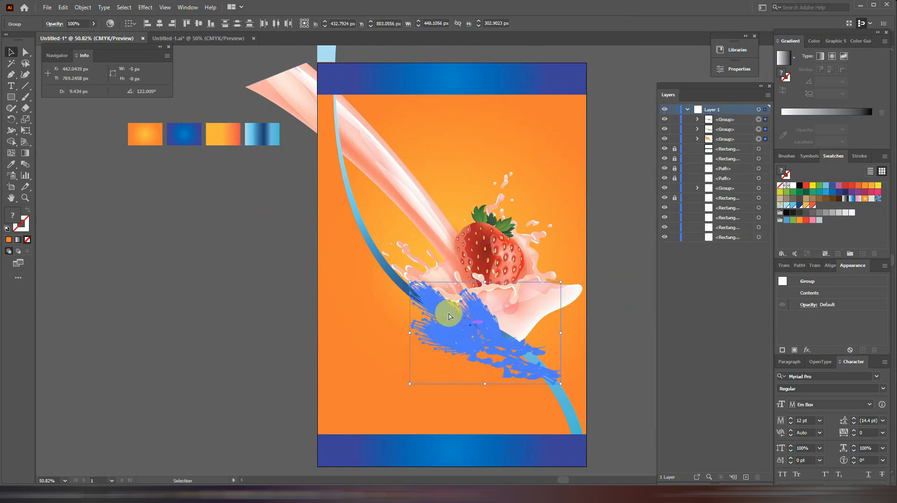
Step: Place the wheat ears across the ribbon's bend below the strawberry and lock the milk splash group
{"action": "left_click_drag", "start_coordinate": [449, 316], "coordinate": [444, 314]}
{"action": "left_click", "coordinate": [222, 256]}
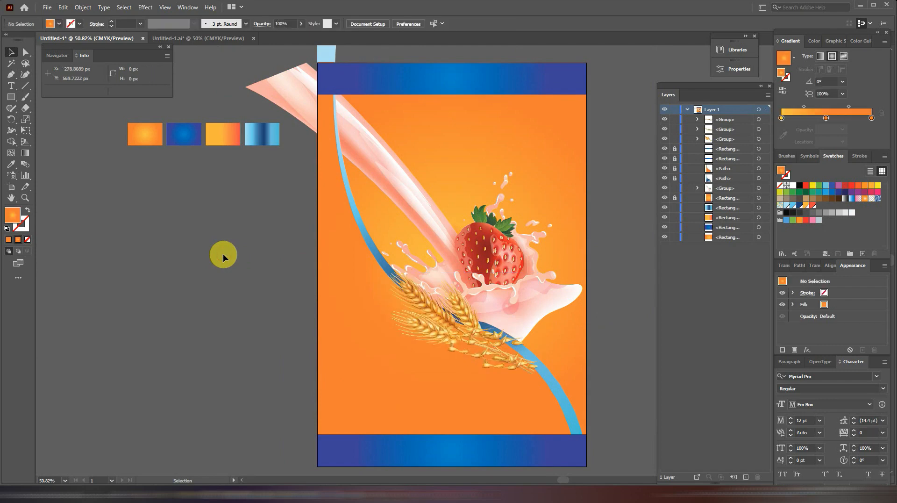
{"action": "left_click", "coordinate": [11, 76]}
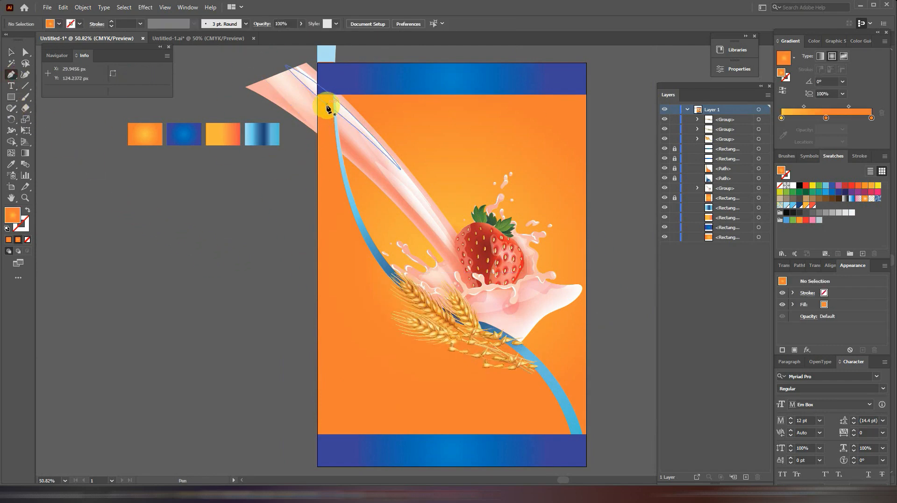
{"action": "left_click", "coordinate": [674, 188]}
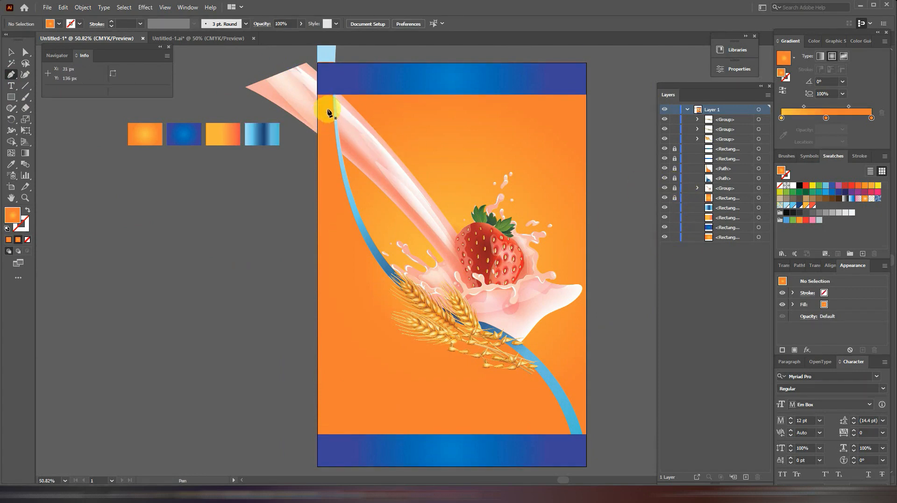
Step: Try to draw a second curved ribbon with the Pen tool, following the blue wave from the top bar to the page's lower edge
{"action": "left_click", "coordinate": [327, 111]}
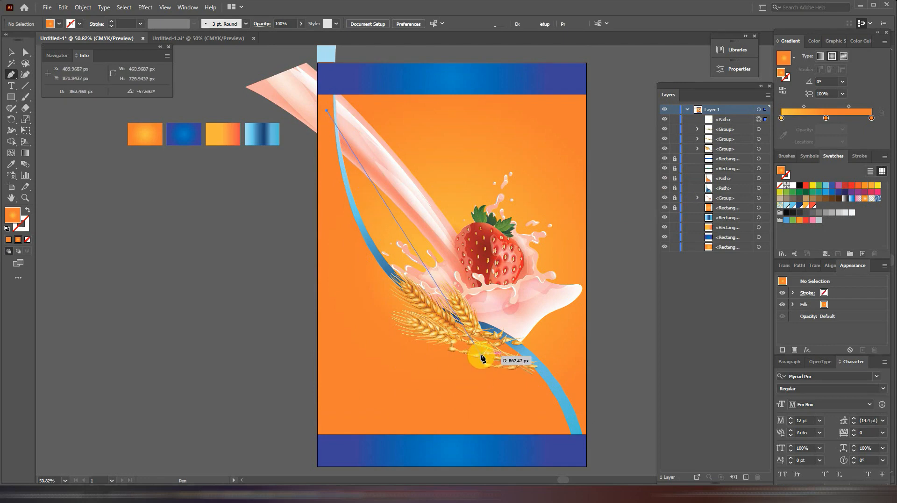
{"action": "left_click_drag", "start_coordinate": [476, 342], "coordinate": [632, 387]}
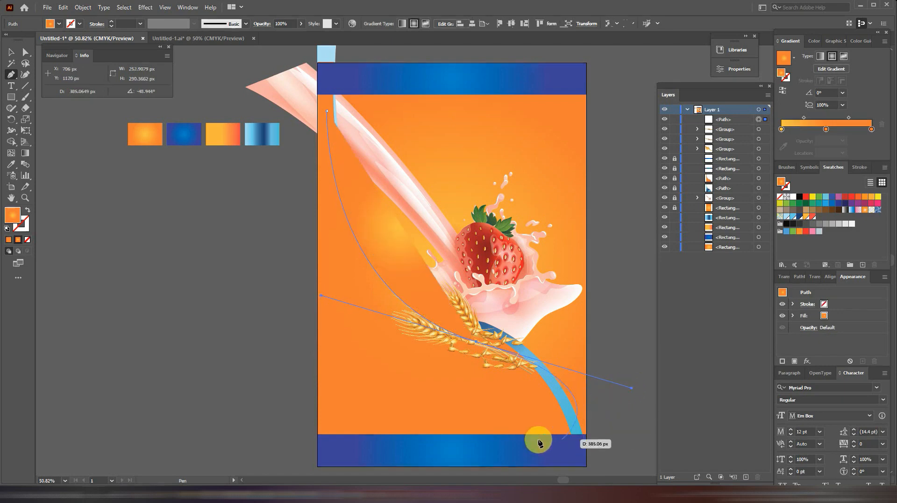
{"action": "mouse_move", "coordinate": [477, 343]}
{"action": "left_mouse_down"}
{"action": "mouse_move", "coordinate": [525, 366]}
{"action": "mouse_move", "coordinate": [634, 392]}
{"action": "mouse_move", "coordinate": [520, 370]}
{"action": "mouse_move", "coordinate": [482, 345]}
{"action": "left_mouse_up"}
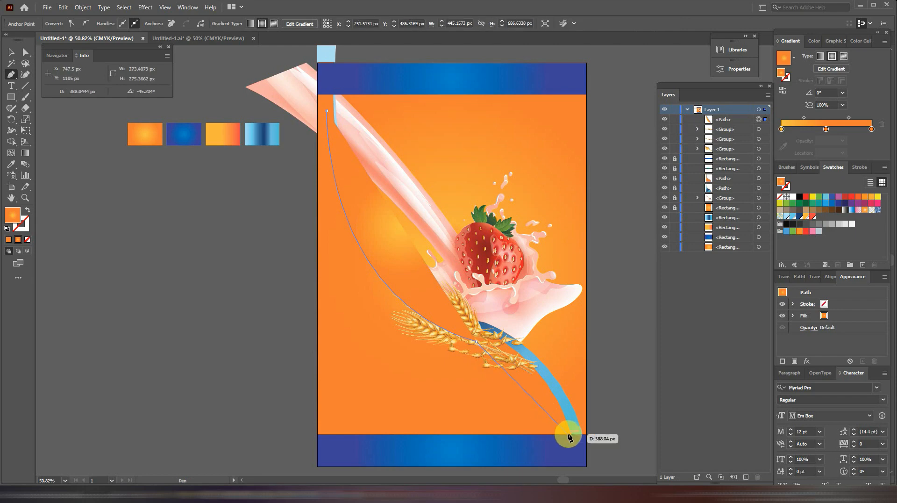
{"action": "left_click_drag", "start_coordinate": [566, 432], "coordinate": [585, 409]}
{"action": "key", "text": "space"}
{"action": "left_click_drag", "start_coordinate": [441, 306], "coordinate": [464, 402]}
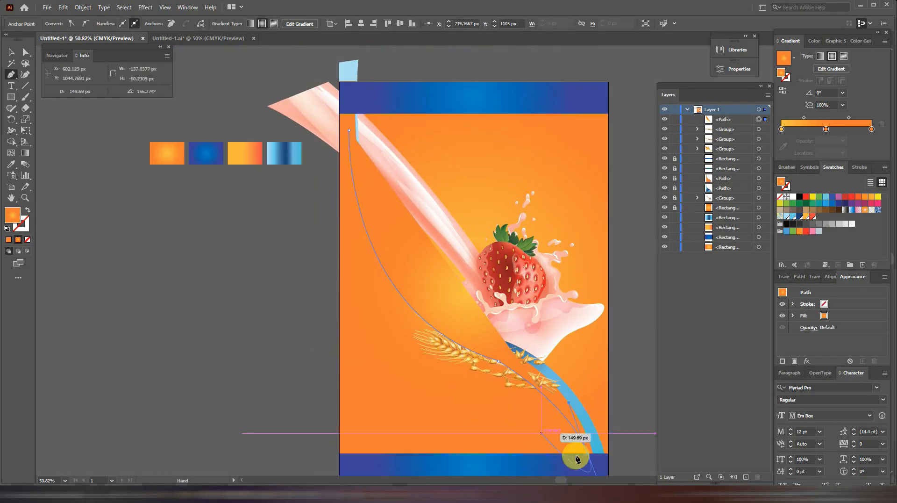
{"action": "key", "text": "space"}
{"action": "left_click_drag", "start_coordinate": [597, 466], "coordinate": [572, 405]}
{"action": "left_click", "coordinate": [573, 421]}
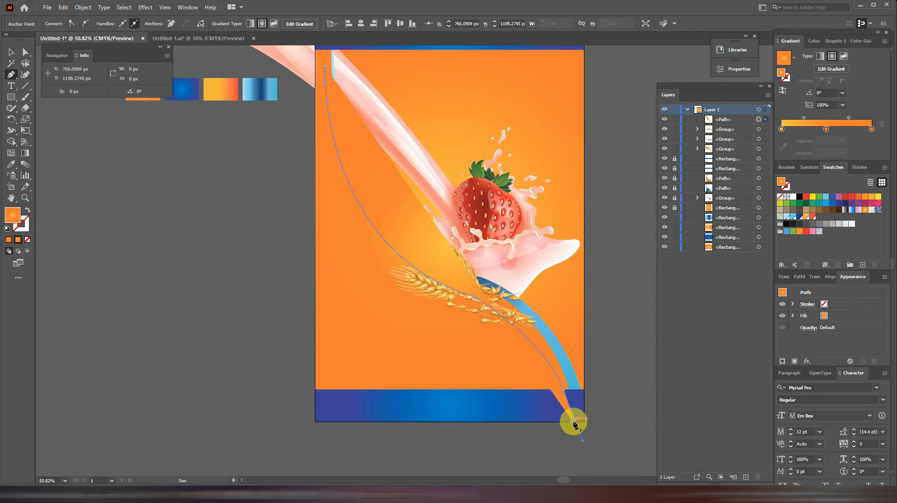
{"action": "left_click", "coordinate": [472, 303]}
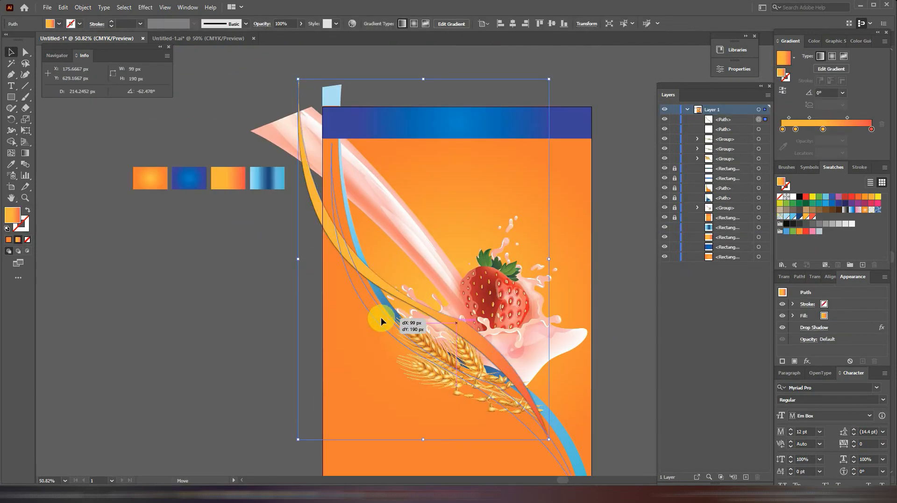
Step: Position the yellow-to-red ribbon with drop shadow along the lower side of the blue wave and stack it beneath the wheat groups
{"action": "left_click", "coordinate": [381, 321]}
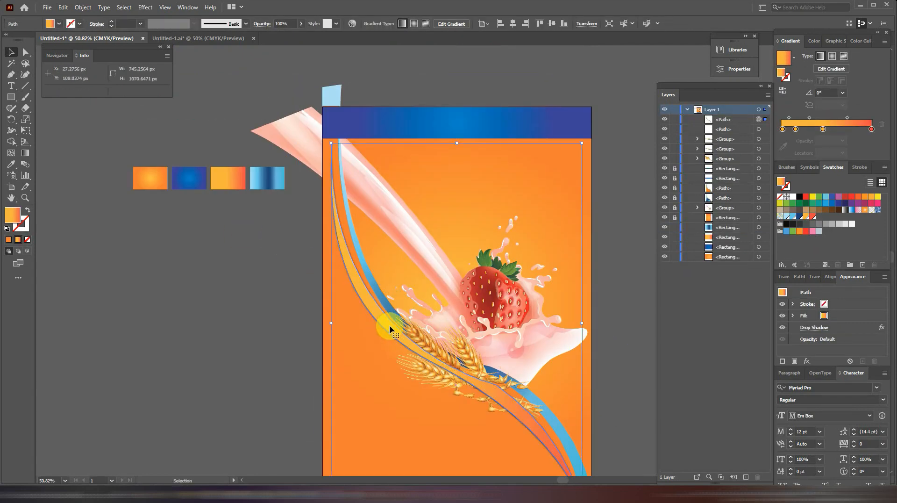
{"action": "left_click_drag", "start_coordinate": [732, 122], "coordinate": [734, 161]}
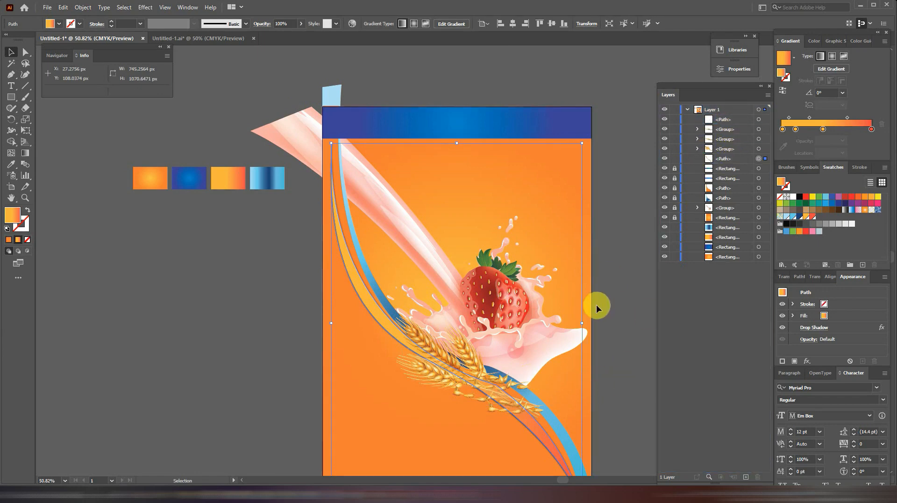
{"action": "left_click_drag", "start_coordinate": [596, 305], "coordinate": [603, 273]}
{"action": "left_click", "coordinate": [516, 388]}
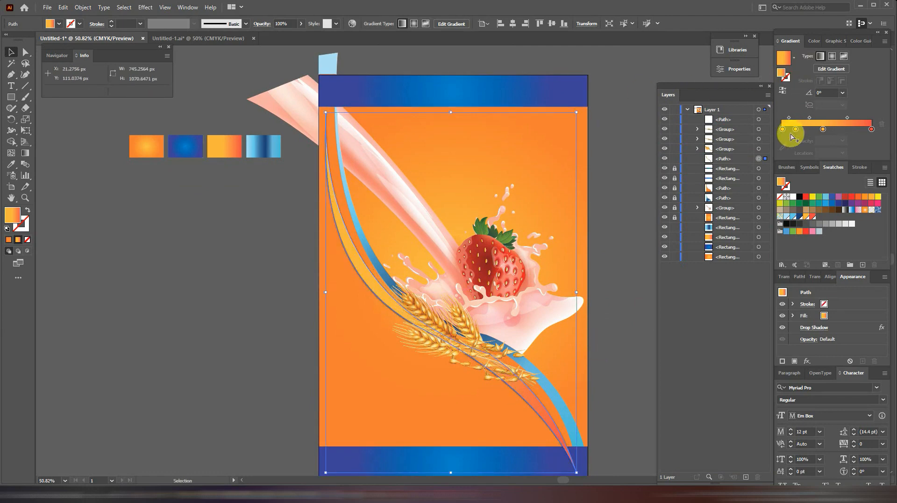
{"action": "left_click", "coordinate": [25, 153]}
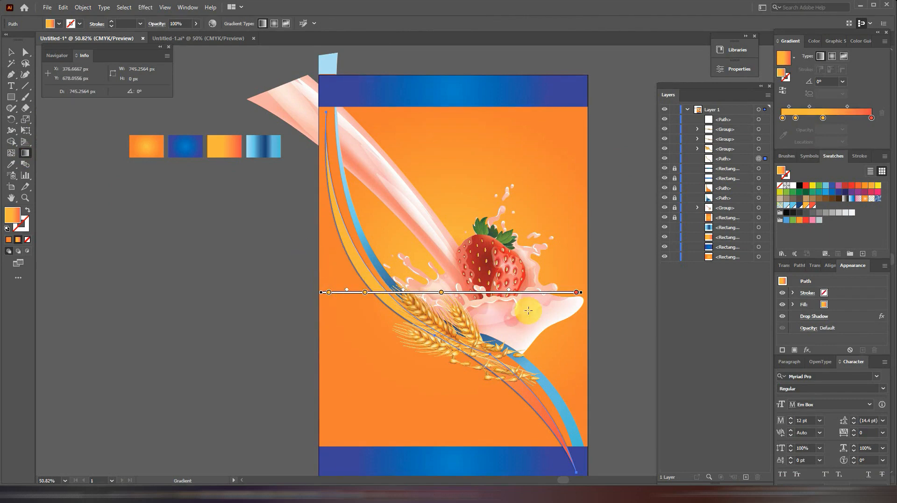
{"action": "left_click", "coordinate": [12, 52]}
{"action": "left_click", "coordinate": [202, 277]}
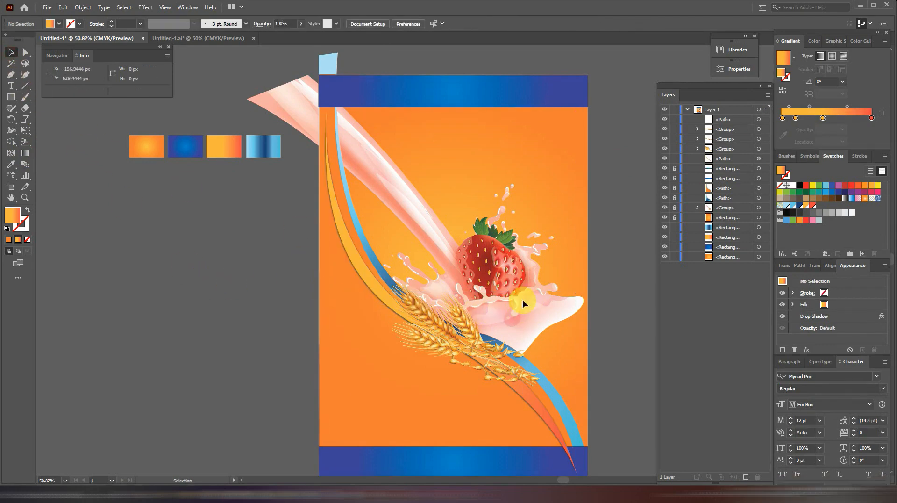
Step: Delete the stray path near the ribbon's upper end and stack the yellow-to-red ribbon beneath the top and bottom bars
{"action": "left_click", "coordinate": [759, 119]}
{"action": "left_click", "coordinate": [733, 121]}
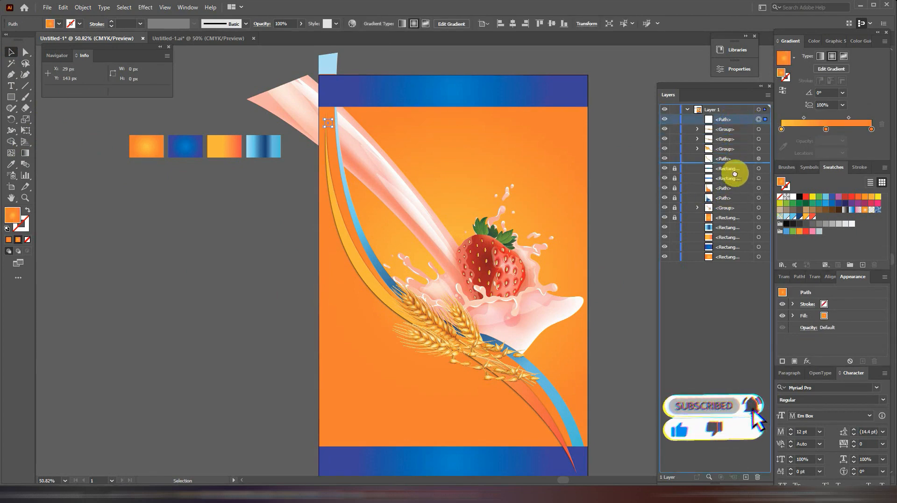
{"action": "mouse_move", "coordinate": [738, 190]}
{"action": "left_mouse_down"}
{"action": "mouse_move", "coordinate": [733, 167]}
{"action": "mouse_move", "coordinate": [725, 185]}
{"action": "mouse_move", "coordinate": [731, 167]}
{"action": "mouse_move", "coordinate": [727, 176]}
{"action": "left_mouse_up"}
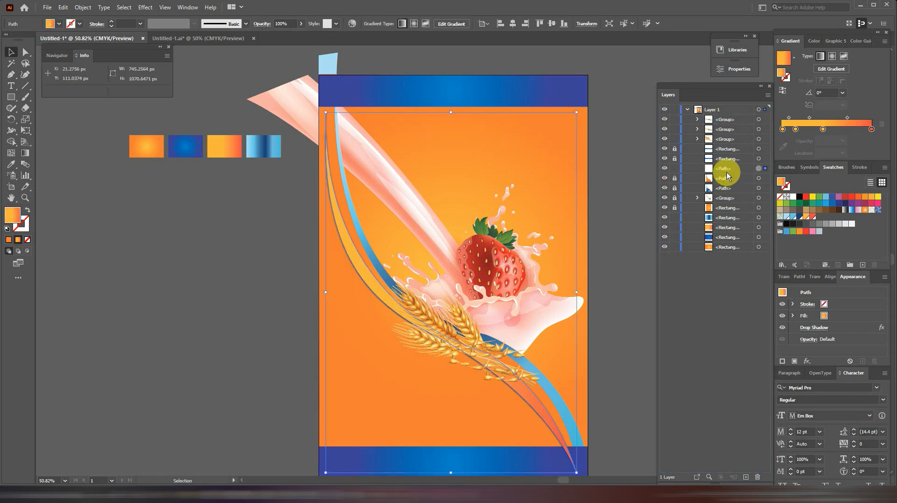
{"action": "left_click", "coordinate": [637, 220]}
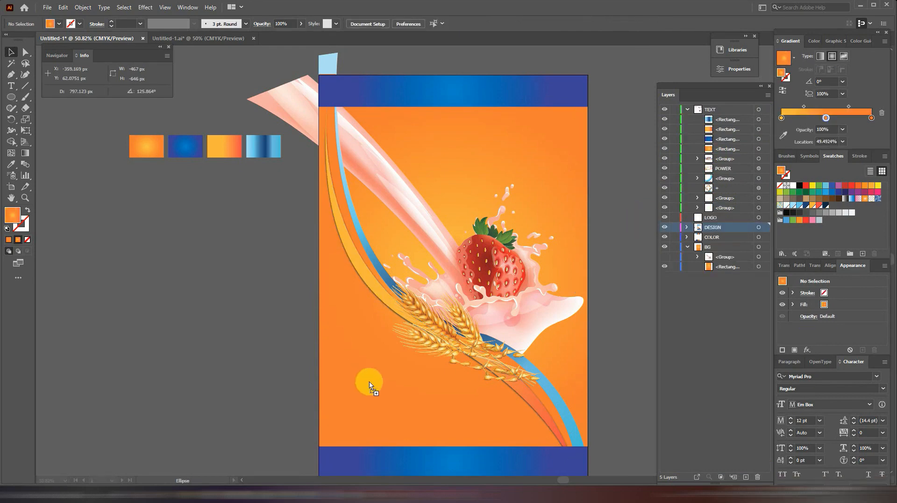
Step: Paste the hexagon pattern and move it up onto the orange area so it ends at the bottom bar
{"action": "key", "text": "ctrl+f"}
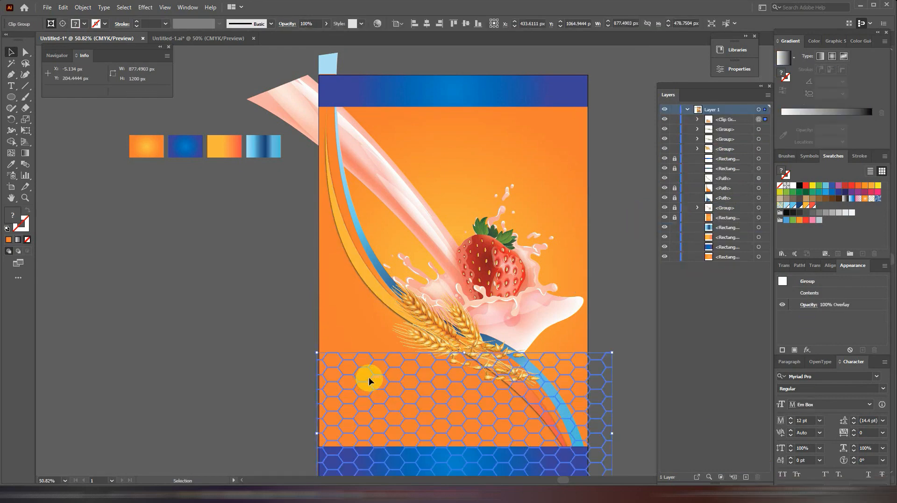
{"action": "left_click_drag", "start_coordinate": [367, 376], "coordinate": [356, 315]}
{"action": "left_click", "coordinate": [251, 313]}
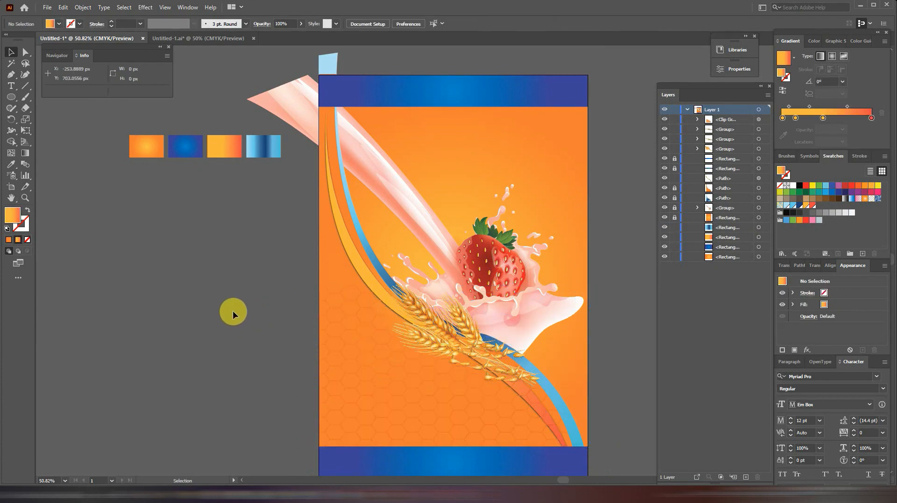
Step: Check the hexagon pattern's blending mode and opacity settings
{"action": "left_click", "coordinate": [370, 337]}
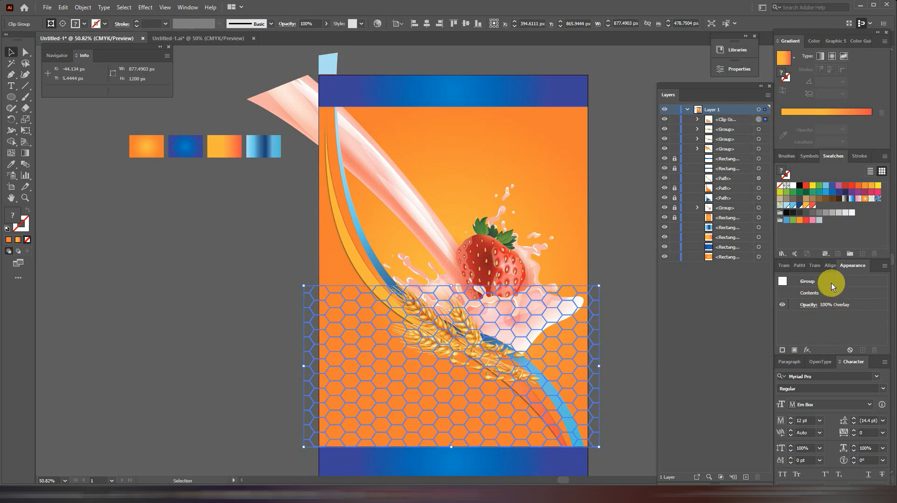
{"action": "left_click", "coordinate": [785, 265]}
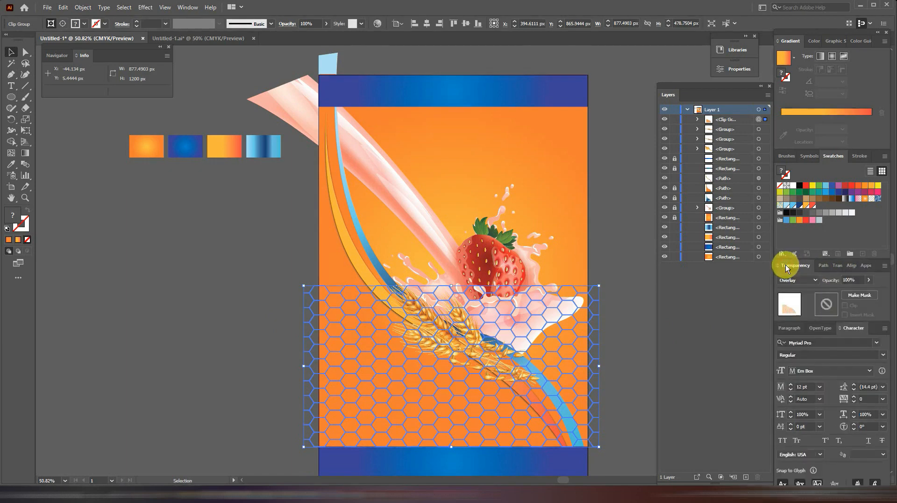
{"action": "left_click", "coordinate": [814, 282]}
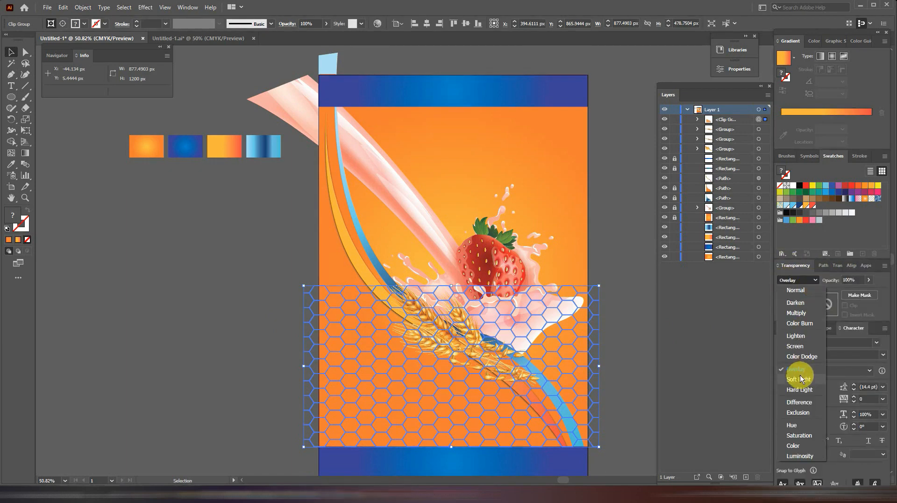
{"action": "left_click", "coordinate": [881, 280]}
{"action": "left_click", "coordinate": [636, 297]}
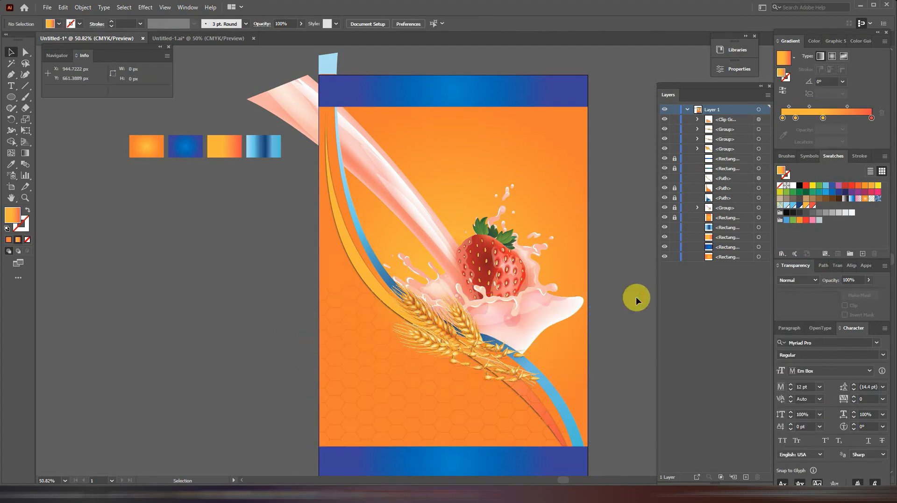
Step: Lock the hexagon pattern and draw a 100 px circle on the orange area beside the wheat, below the ribbon
{"action": "left_click", "coordinate": [11, 96]}
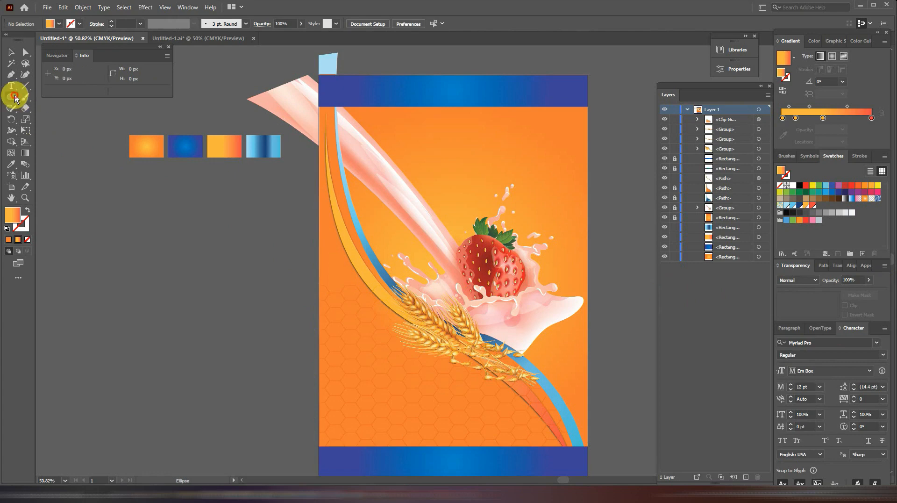
{"action": "left_click", "coordinate": [674, 120]}
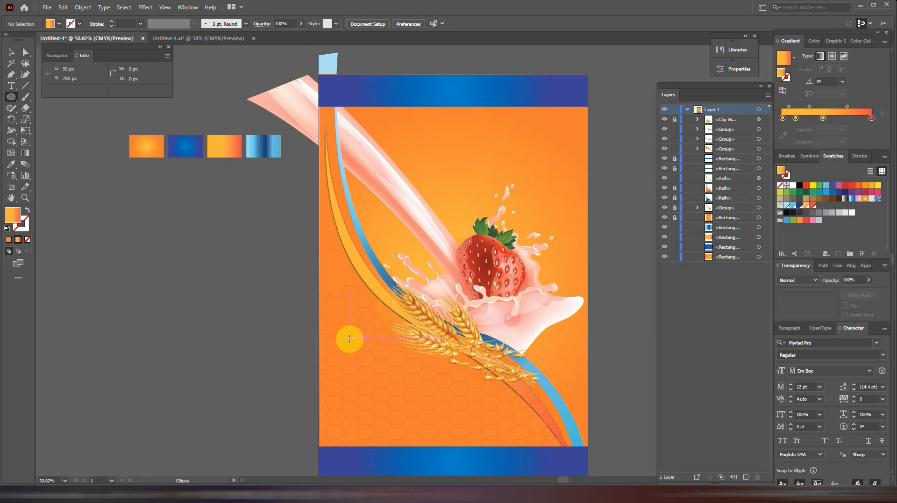
{"action": "left_click_drag", "start_coordinate": [350, 338], "coordinate": [360, 355]}
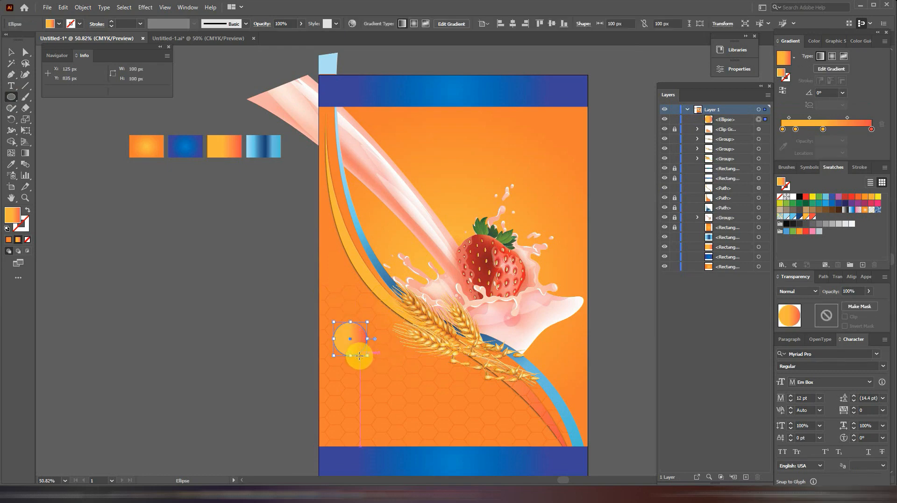
Step: Fill the circle with the sampled light-to-dark blue linear gradient and remove its dark blue middle stop
{"action": "left_click", "coordinate": [11, 164]}
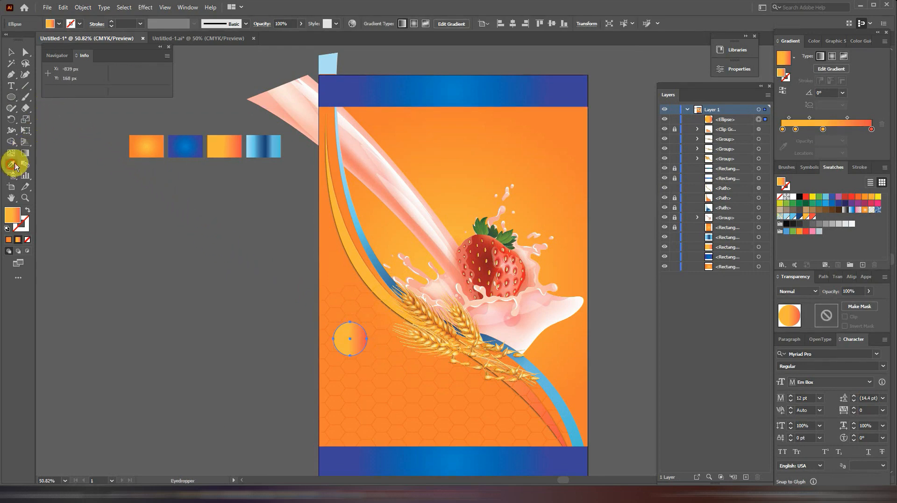
{"action": "left_click", "coordinate": [266, 145]}
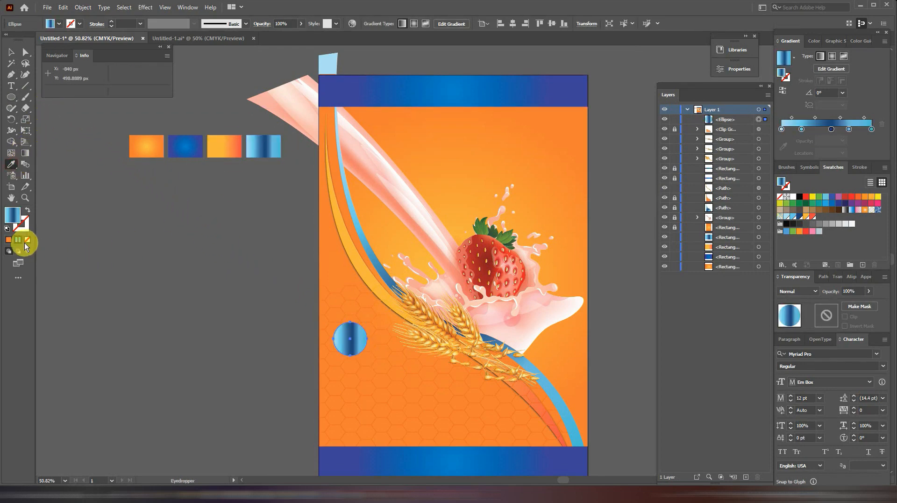
{"action": "left_click_drag", "start_coordinate": [831, 129], "coordinate": [838, 151]}
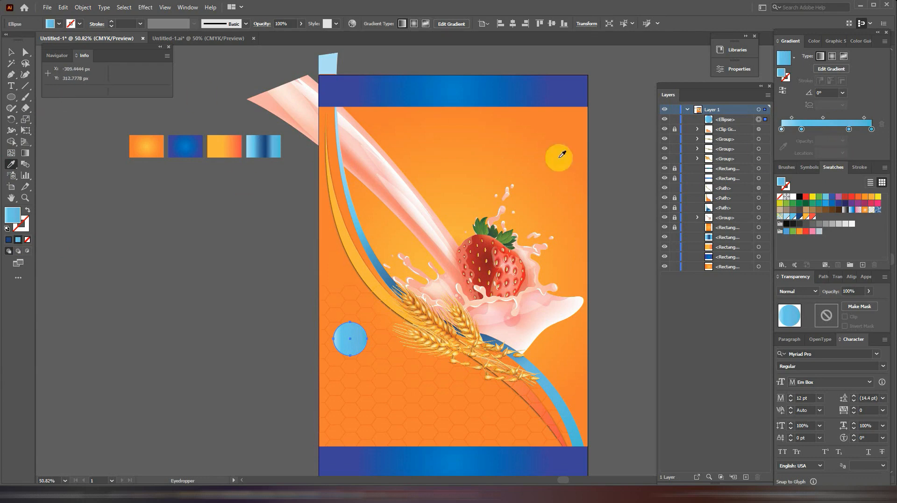
Step: Remove the lightest stop from the circle's gradient and switch its fill to solid light blue
{"action": "left_click_drag", "start_coordinate": [781, 129], "coordinate": [753, 137]}
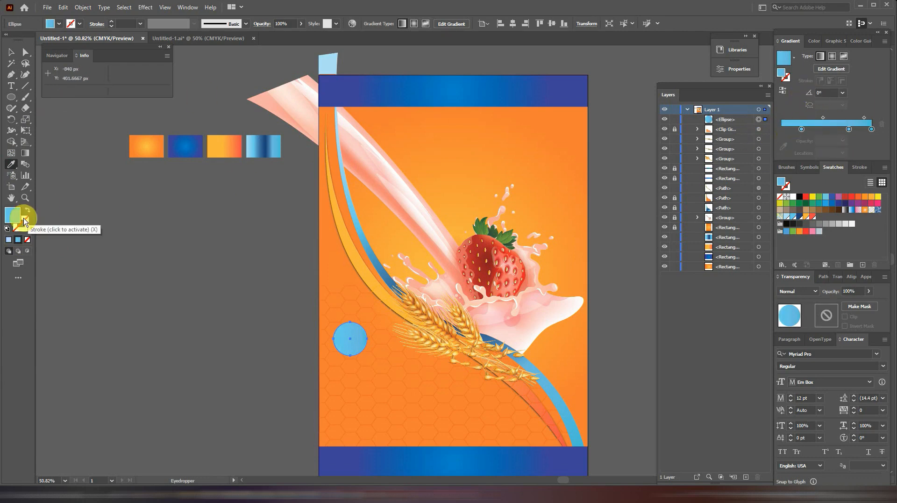
{"action": "left_click", "coordinate": [9, 239]}
{"action": "left_click", "coordinate": [12, 52]}
{"action": "left_click", "coordinate": [245, 335]}
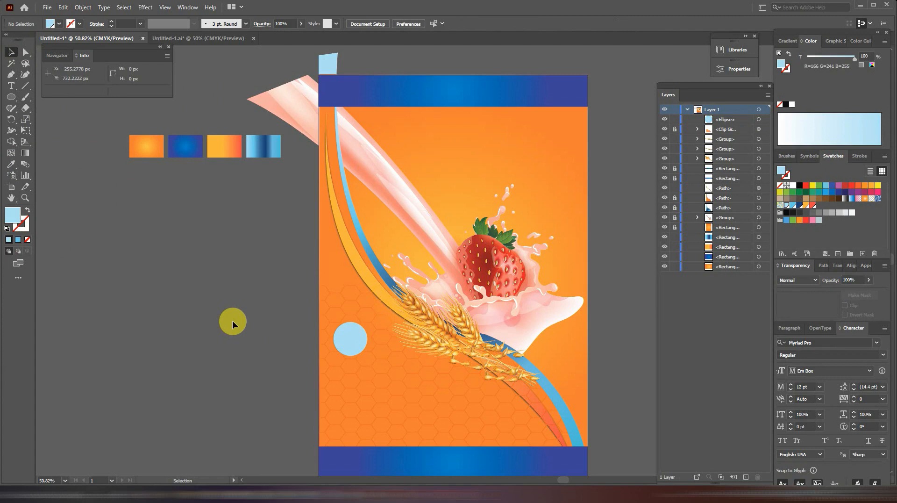
Step: Add the text PROTIN below the light blue circle and colour it white
{"action": "left_click", "coordinate": [11, 86]}
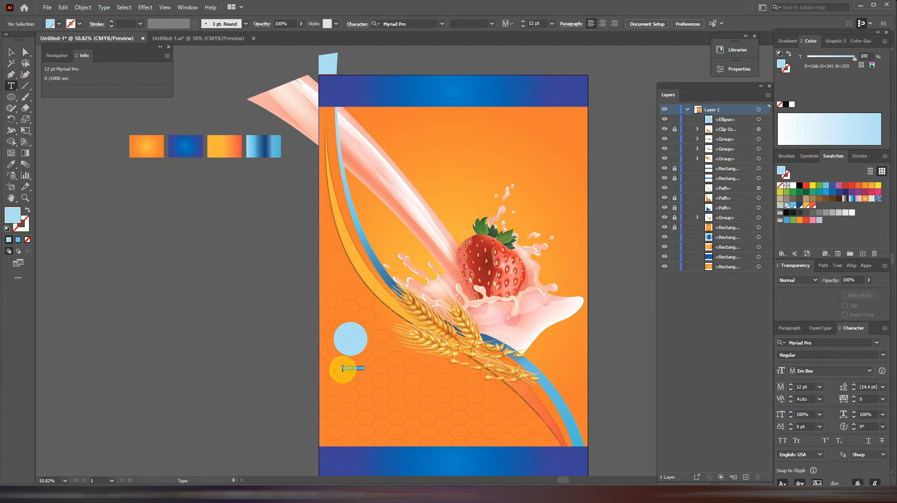
{"action": "type", "text": "P"}
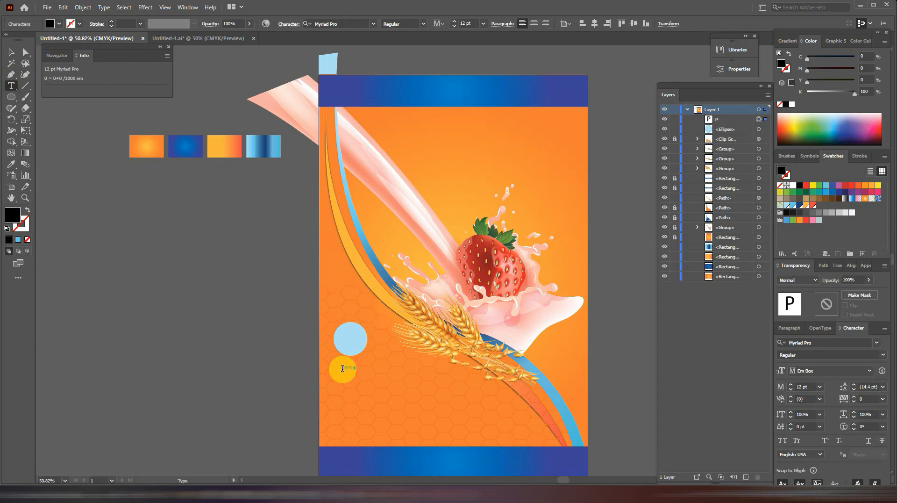
{"action": "type", "text": "ROTIN"}
{"action": "left_click", "coordinate": [10, 52]}
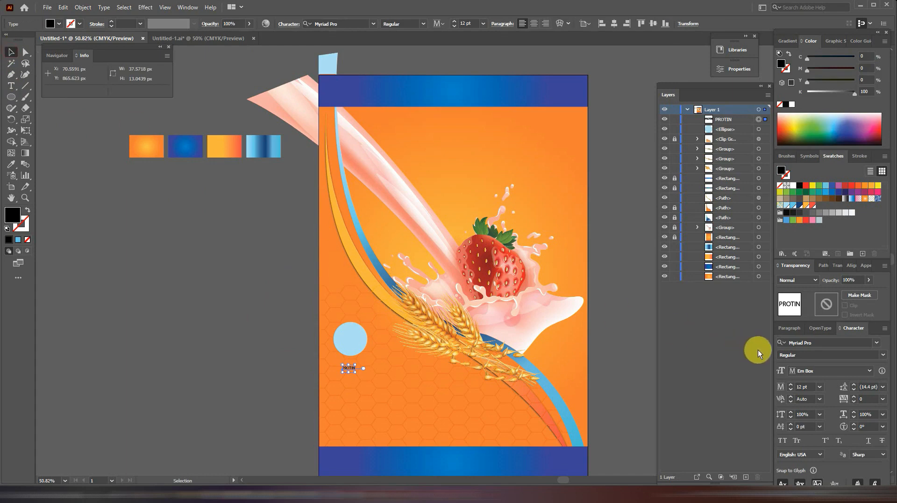
{"action": "left_click", "coordinate": [852, 213]}
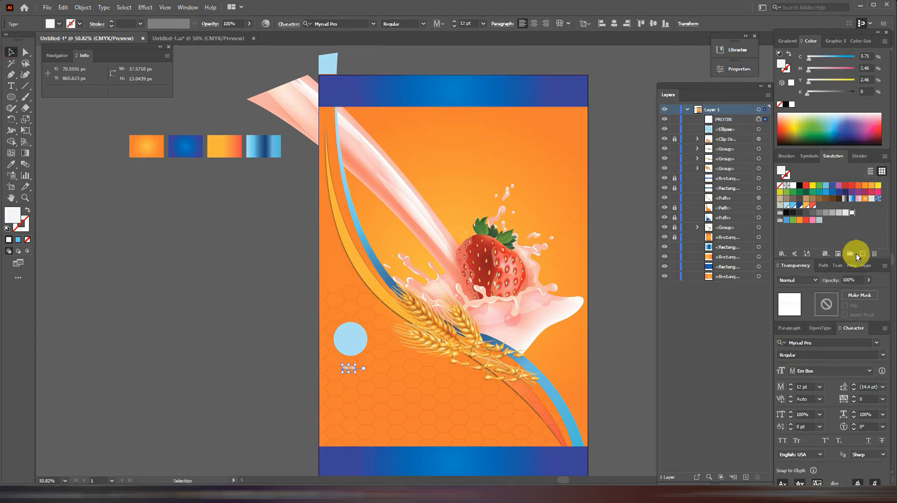
Step: Set the PROTIN text to Raleway Bold at 21 pt
{"action": "left_click", "coordinate": [877, 343]}
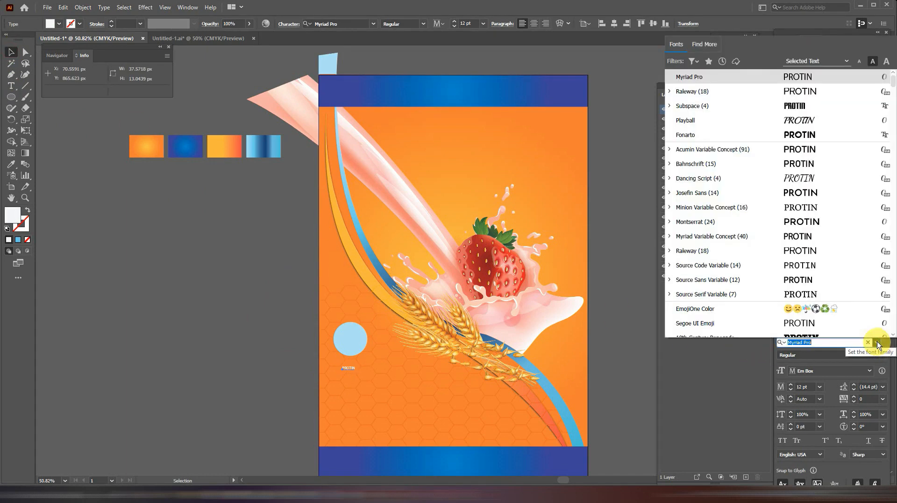
{"action": "left_click", "coordinate": [762, 89]}
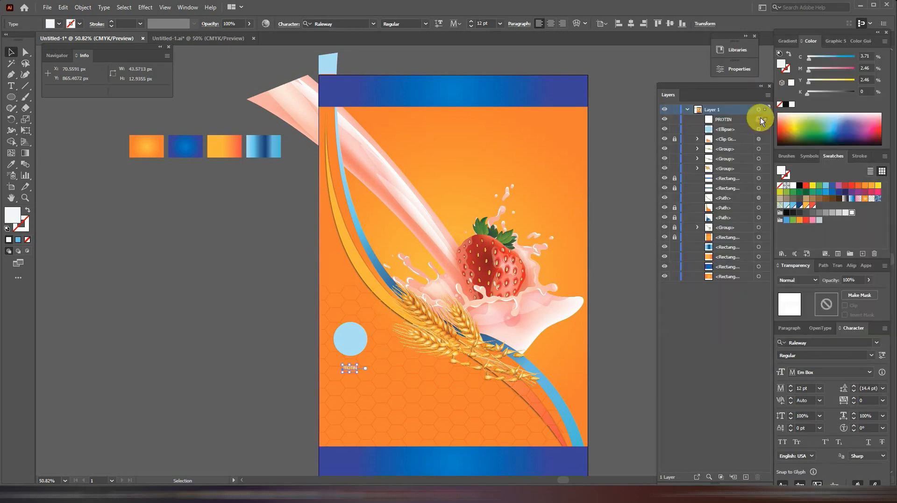
{"action": "left_click", "coordinate": [870, 355]}
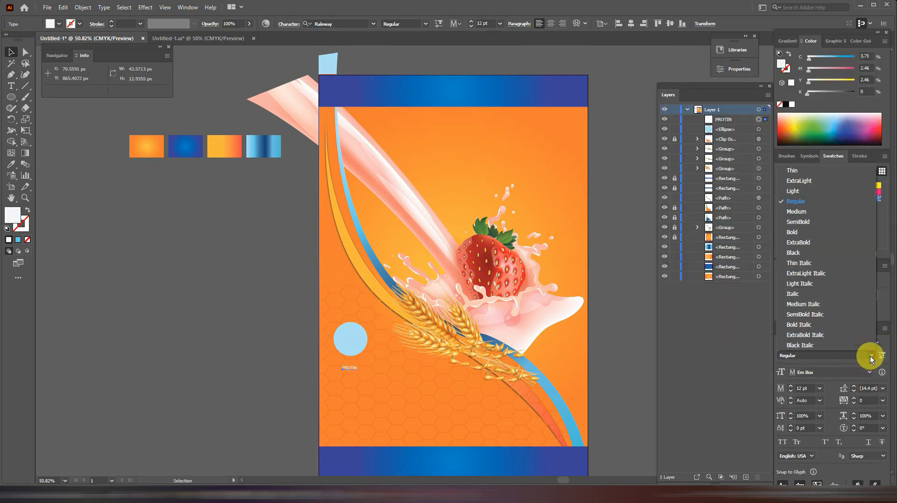
{"action": "left_click", "coordinate": [793, 232]}
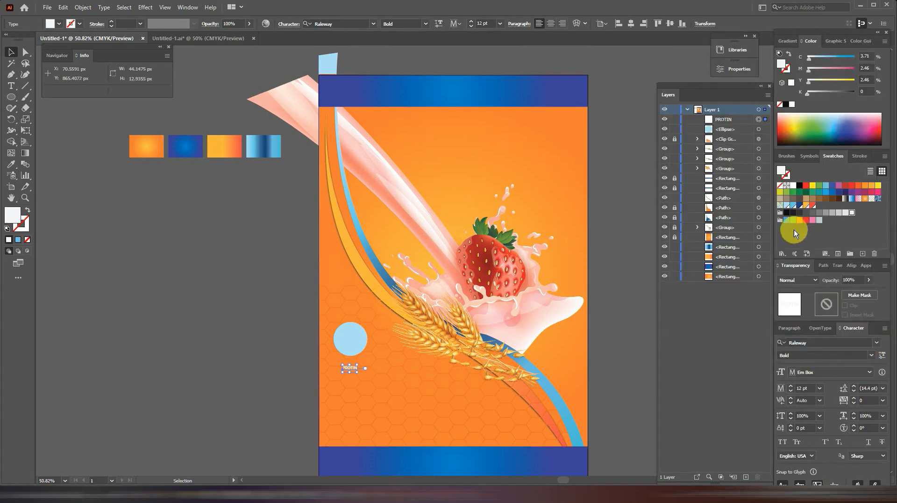
{"action": "left_click", "coordinate": [803, 388]}
{"action": "left_click_drag", "start_coordinate": [773, 384], "coordinate": [829, 387]}
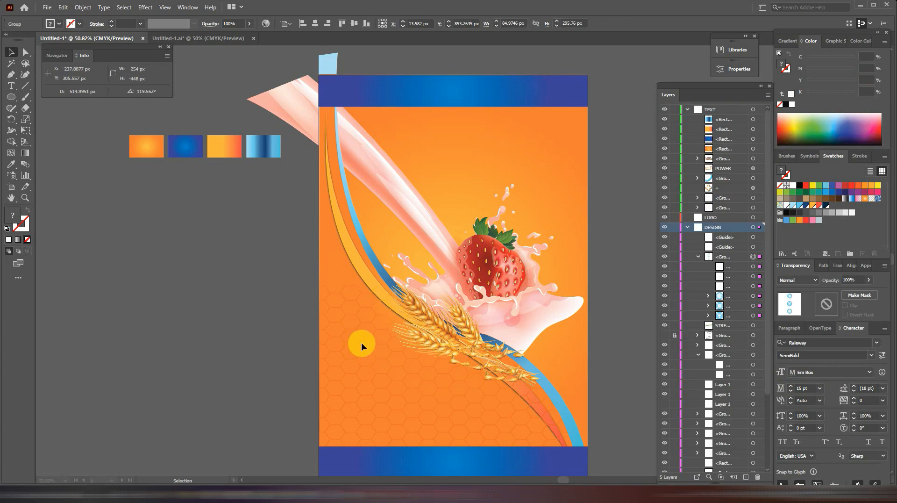
Step: Place the copied IMMUNITY, NUTRIENTS and PROTEIN icon group on the hexagon area beside the wheat, replacing the circle and its label
{"action": "left_click", "coordinate": [361, 342]}
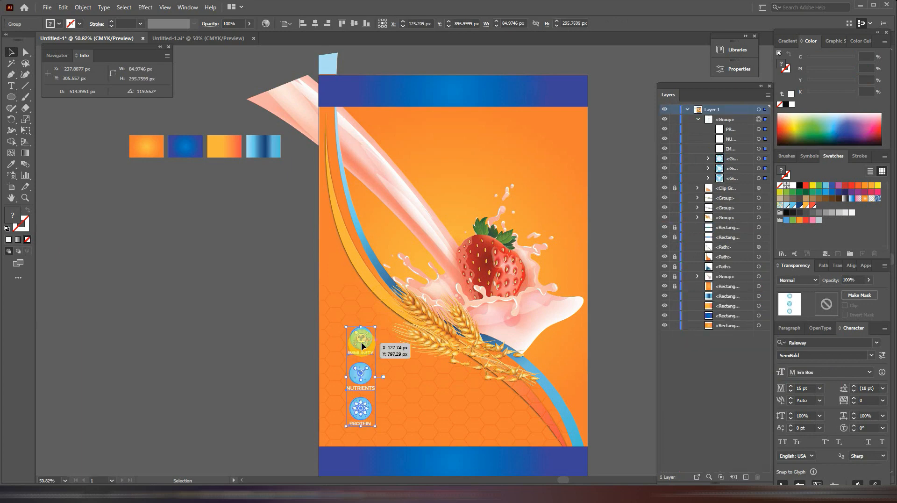
{"action": "left_click_drag", "start_coordinate": [362, 343], "coordinate": [362, 344]}
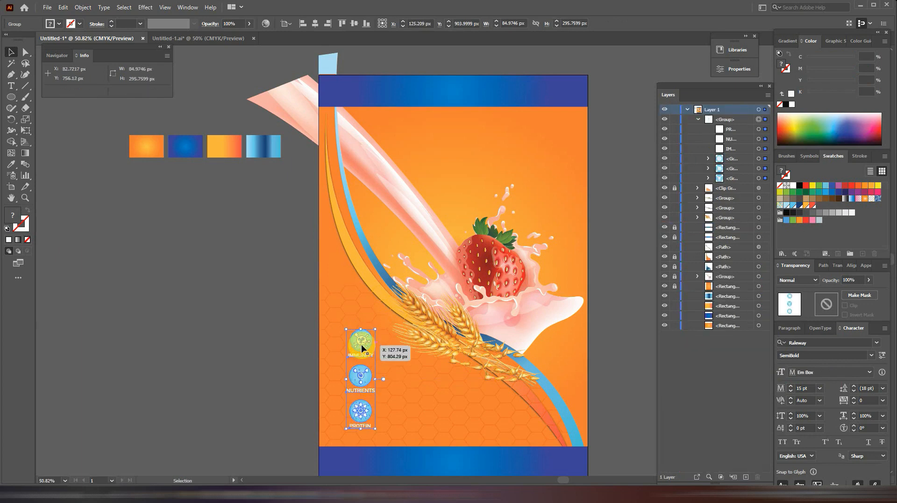
{"action": "left_click_drag", "start_coordinate": [262, 348], "coordinate": [252, 254]}
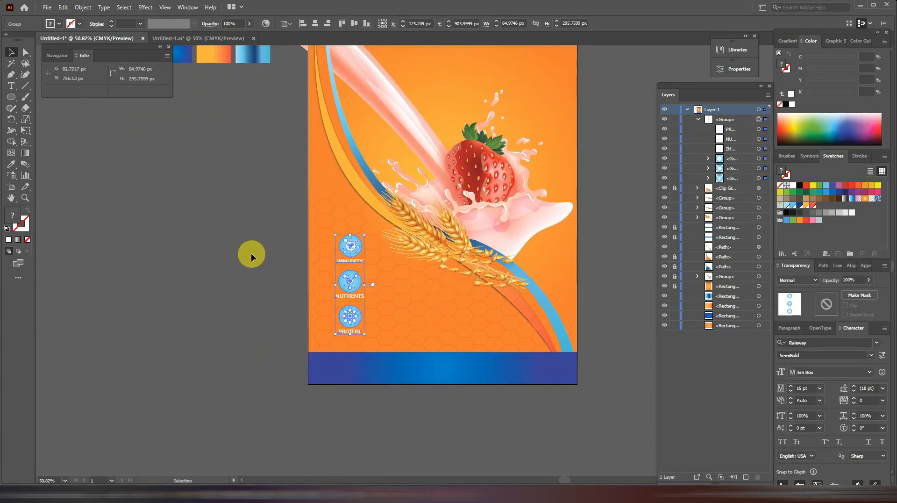
{"action": "left_click", "coordinate": [252, 254]}
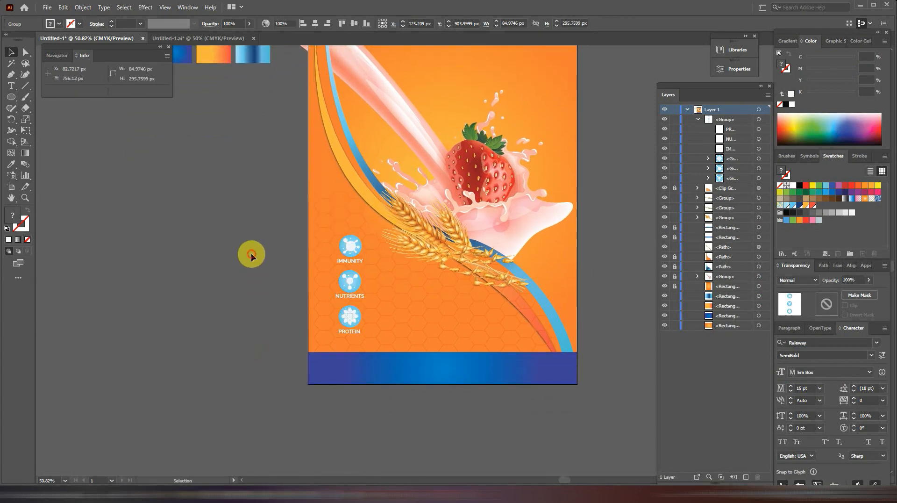
Step: Add the text 3X on the orange area below the wheat and colour it white
{"action": "left_click", "coordinate": [10, 85]}
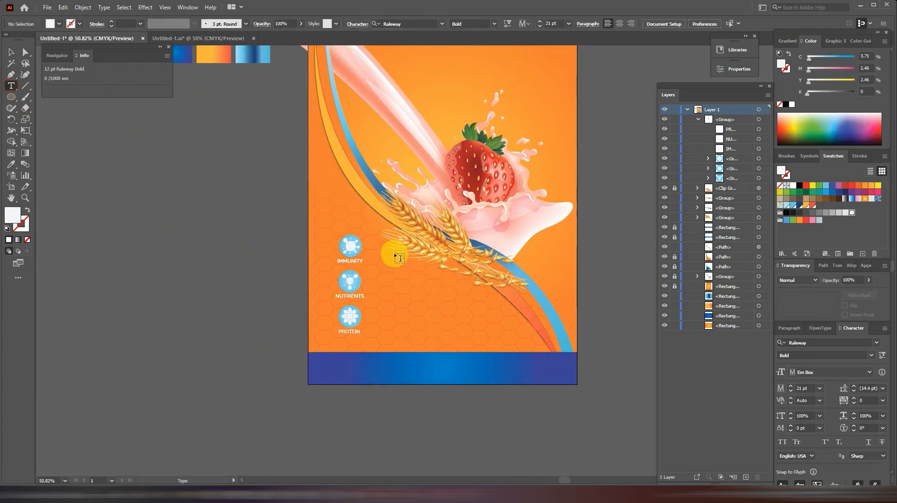
{"action": "left_click", "coordinate": [398, 279]}
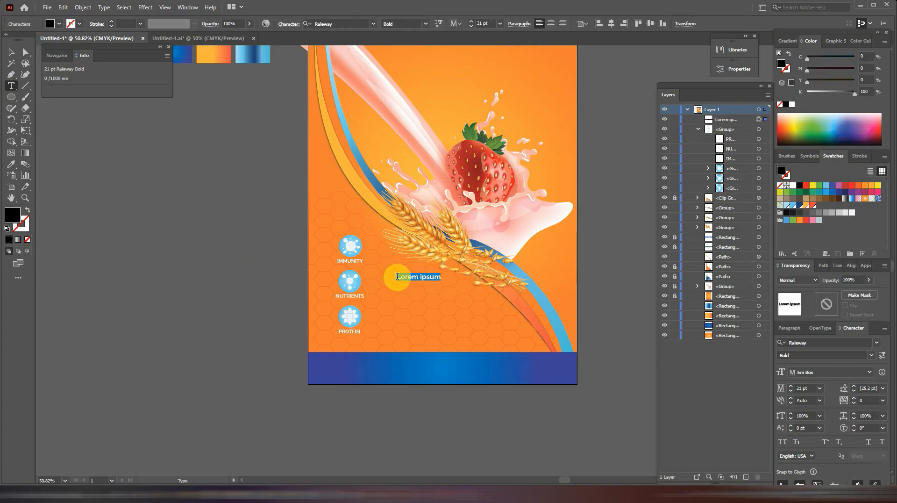
{"action": "type", "text": "3"}
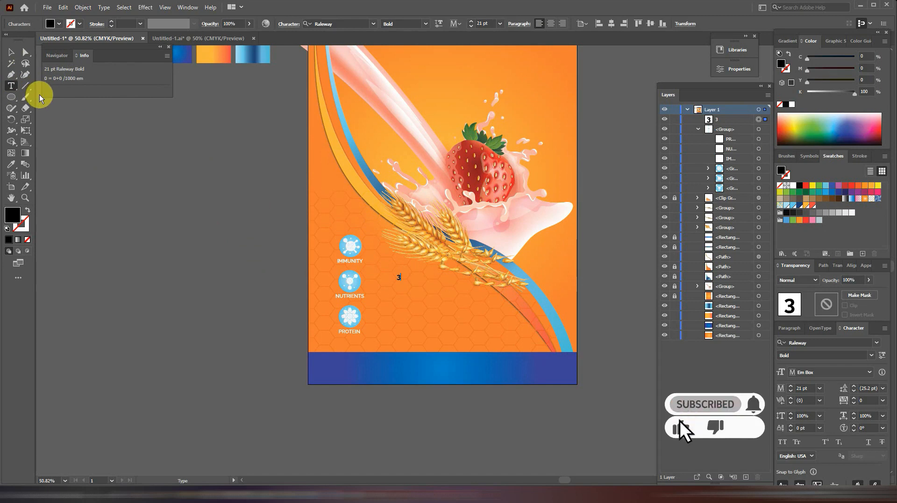
{"action": "type", "text": "X"}
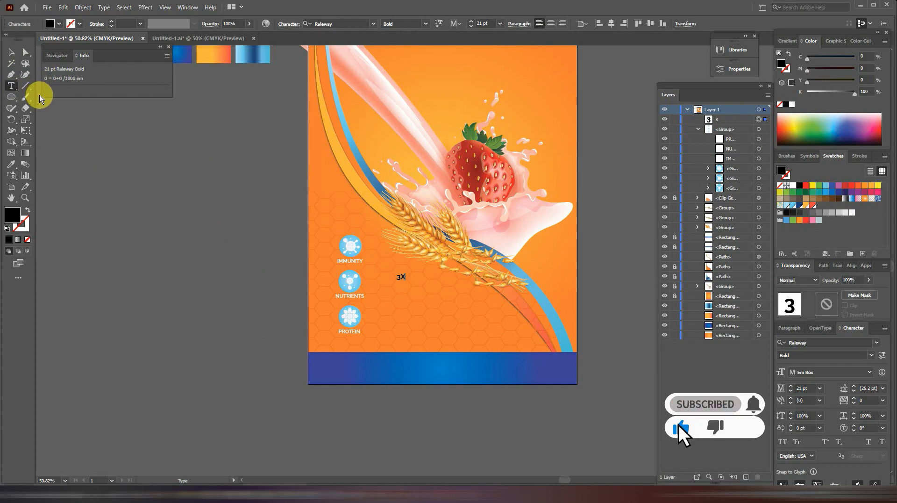
{"action": "left_click", "coordinate": [10, 52]}
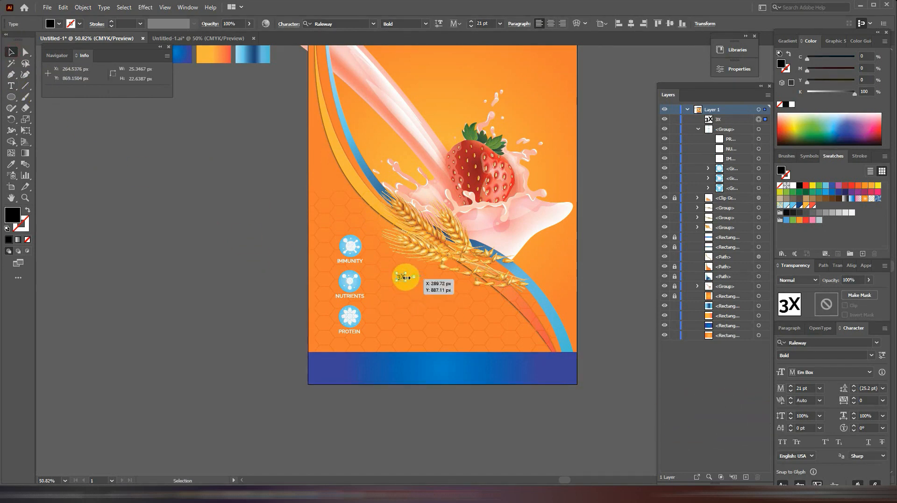
{"action": "left_click", "coordinate": [852, 212]}
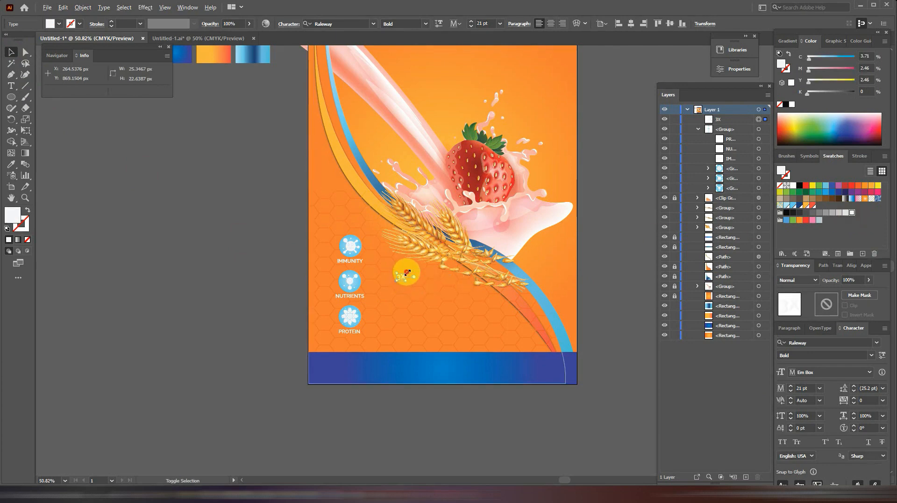
Step: Enlarge the 3X text to about 37.8 pt, duplicate it beside the original and change the copy to MORE
{"action": "left_click_drag", "start_coordinate": [407, 271], "coordinate": [437, 277]}
{"action": "key", "text": "t"}
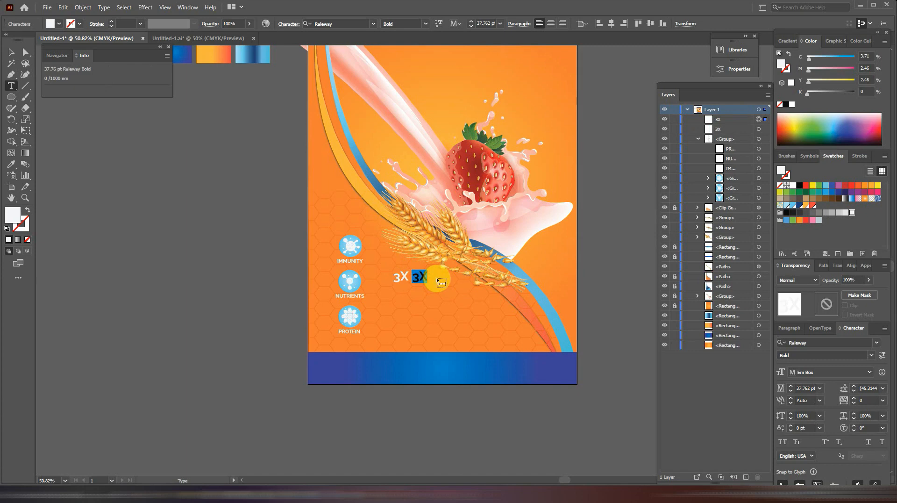
{"action": "type", "text": "MORE"}
{"action": "left_click", "coordinate": [11, 52]}
Step: Duplicate the MORE text directly below and start replacing the copy's wording with ST
{"action": "left_click_drag", "start_coordinate": [429, 277], "coordinate": [445, 293]}
{"action": "key", "text": "t"}
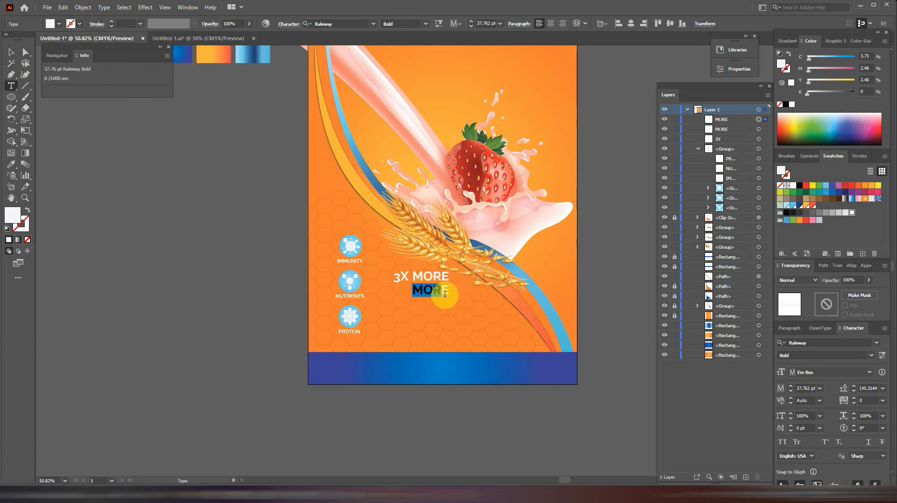
{"action": "type", "text": "S"}
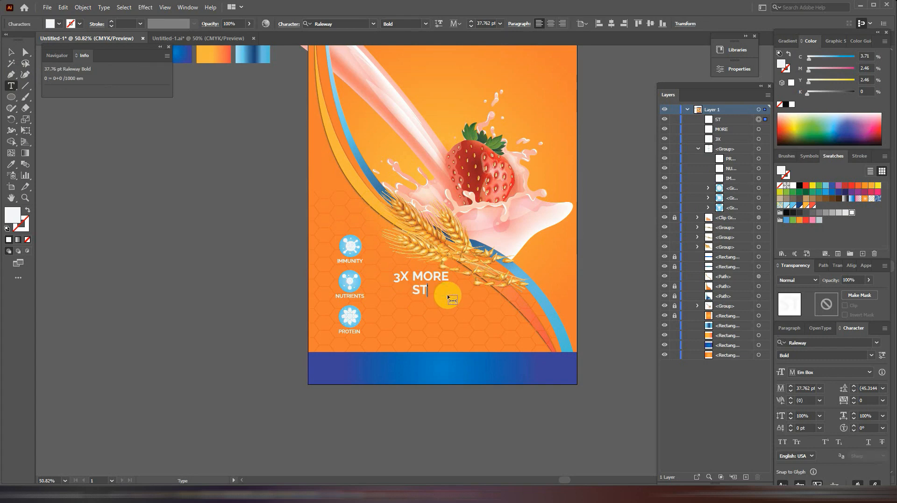
{"action": "type", "text": "T"}
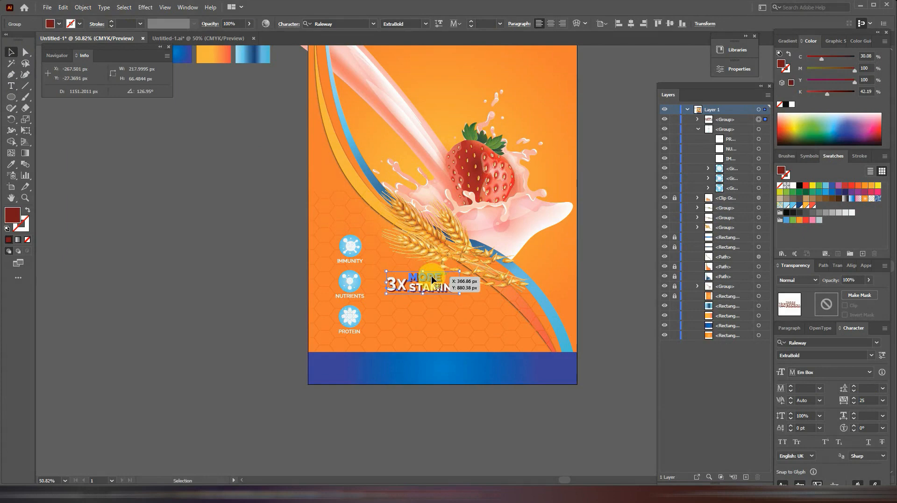
Step: Replace the typed lettering with the copied 3X MORE STAMINA text group and centre it horizontally on the artboard
{"action": "left_click", "coordinate": [631, 26]}
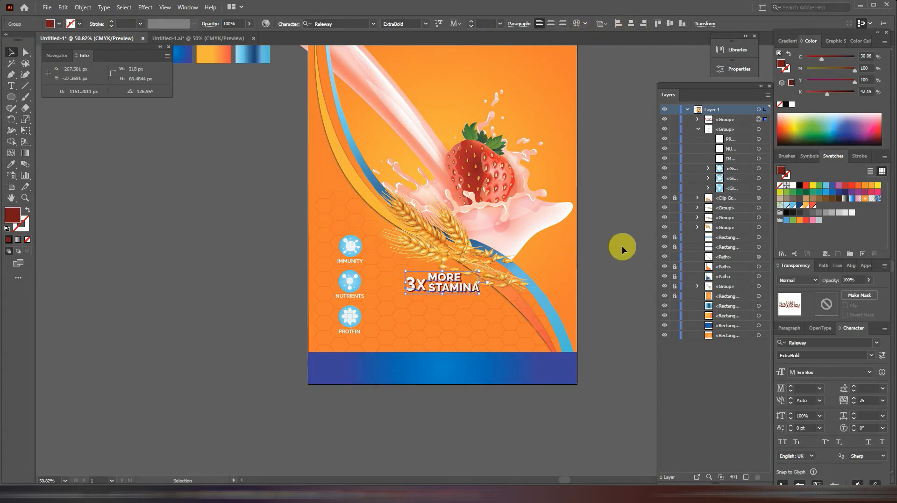
Step: Add white "1 kg" text on the bottom blue bar, enlarge it to about 37.8 pt, centre it horizontally and duplicate it below
{"action": "left_click", "coordinate": [13, 85]}
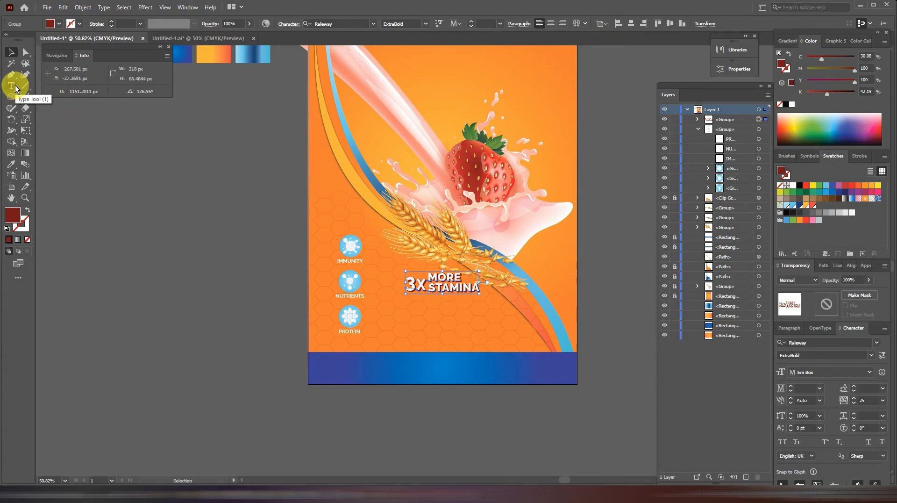
{"action": "left_click", "coordinate": [432, 360]}
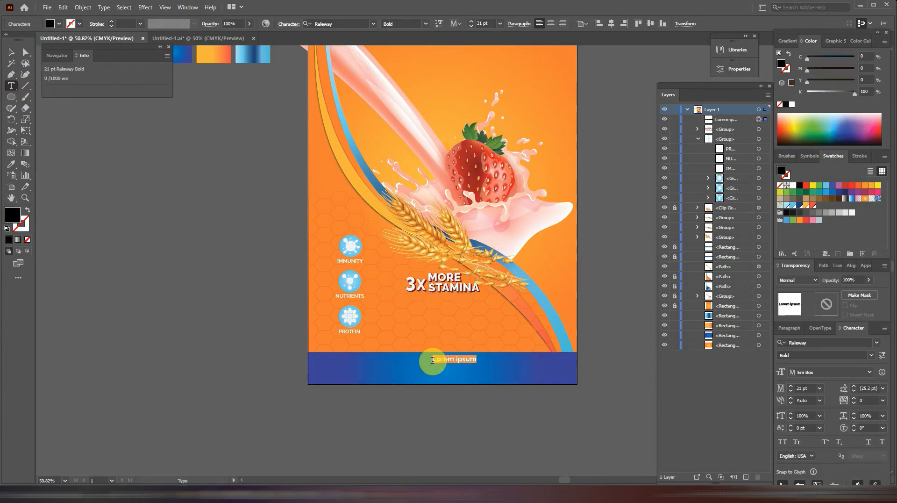
{"action": "type", "text": "1 kg"}
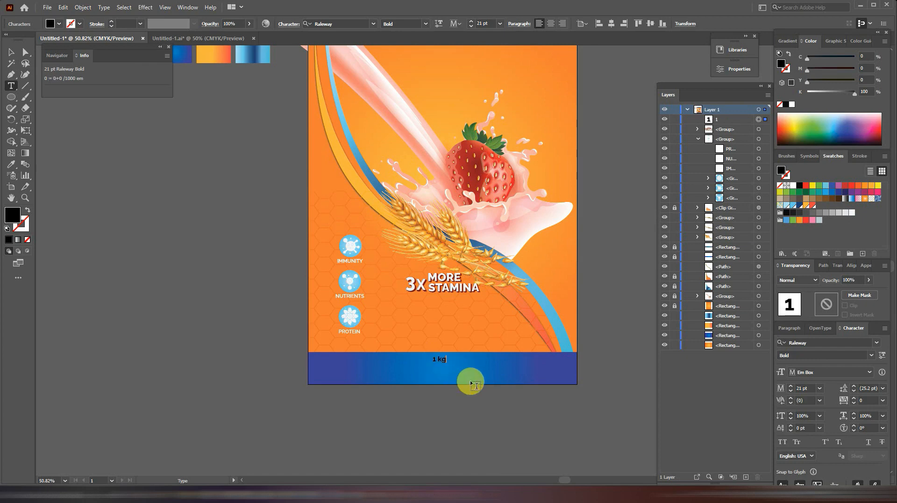
{"action": "left_click", "coordinate": [12, 52]}
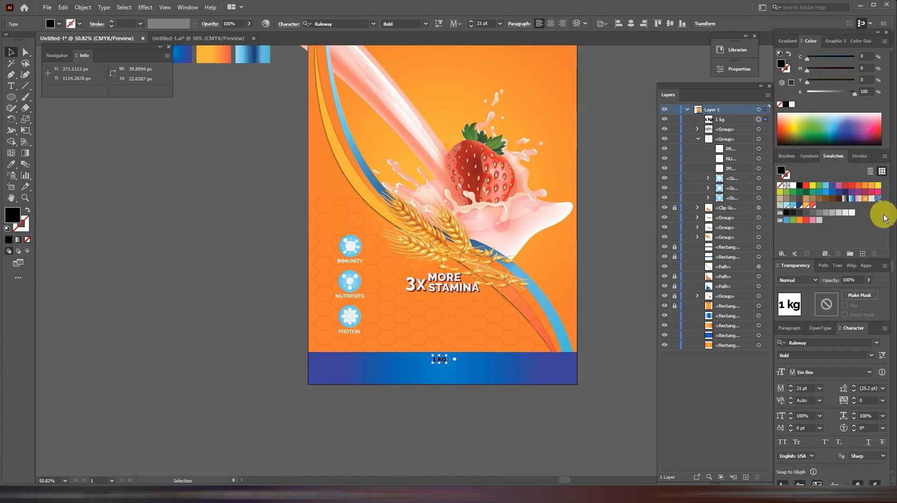
{"action": "left_click", "coordinate": [852, 213]}
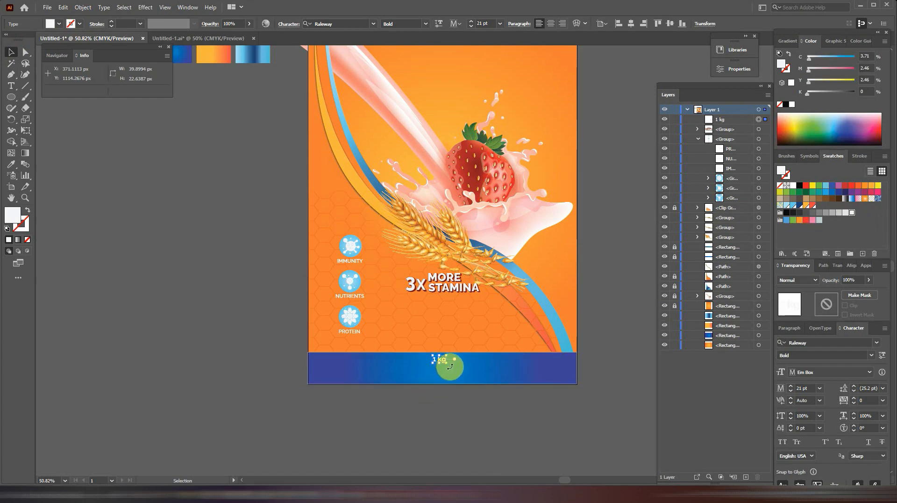
{"action": "left_click_drag", "start_coordinate": [447, 355], "coordinate": [450, 377]}
{"action": "left_click", "coordinate": [629, 27]}
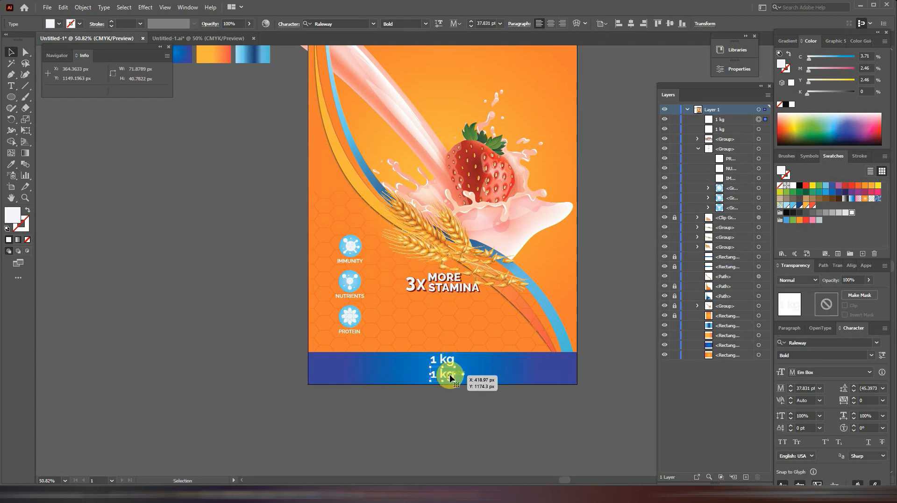
Step: Change the lower copy of the 1 kg text to ORIGINAL and add the 1 kg line to the selection
{"action": "double_click", "coordinate": [449, 377]}
{"action": "triple_click", "coordinate": [445, 372]}
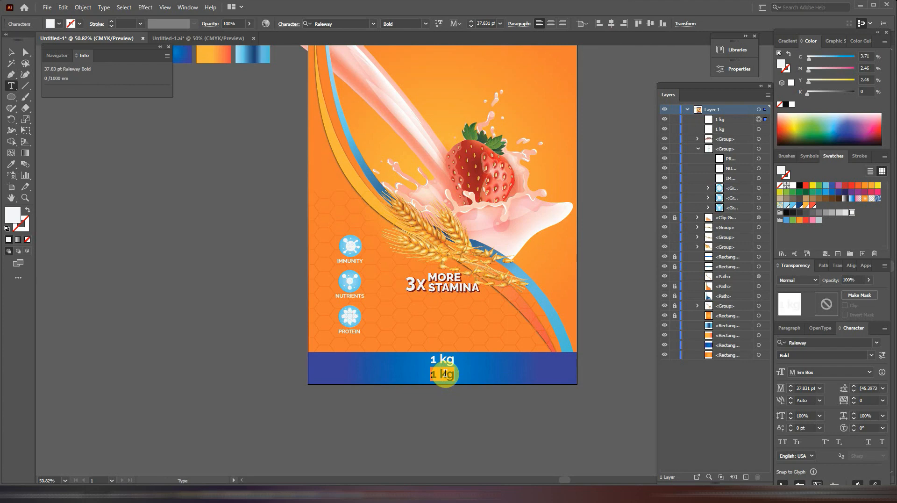
{"action": "type", "text": "On"}
{"action": "type", "text": "IGINAL"}
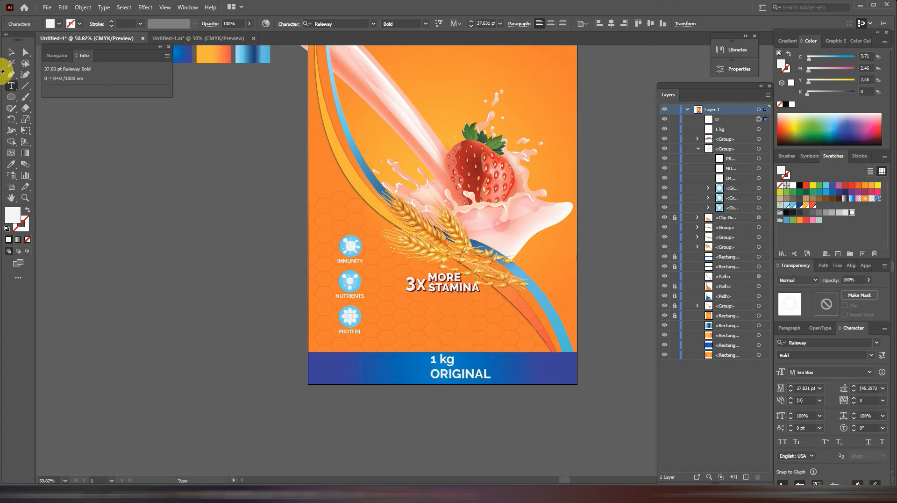
{"action": "left_click", "coordinate": [11, 52]}
{"action": "left_click", "coordinate": [444, 360], "text": "shift"}
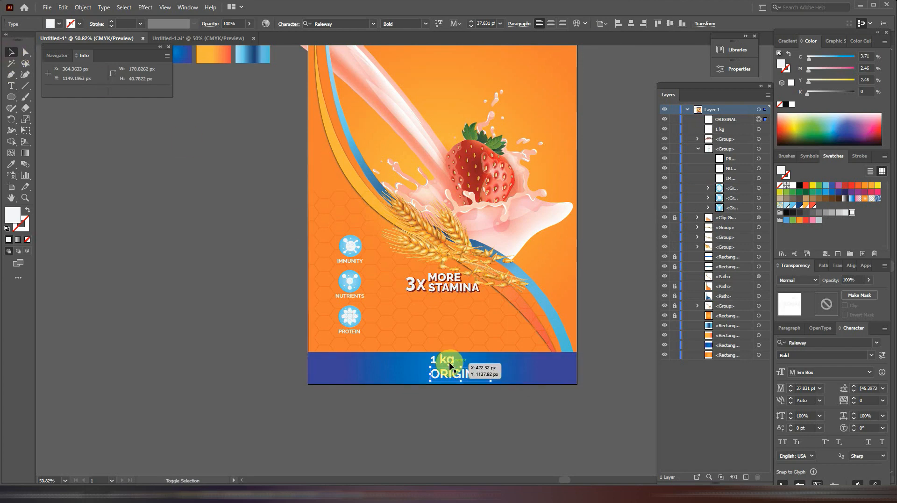
Step: Replace the bar's typed lettering with the copied 1kg ORIGINAL text group and centre it horizontally on the artboard
{"action": "left_click", "coordinate": [614, 22]}
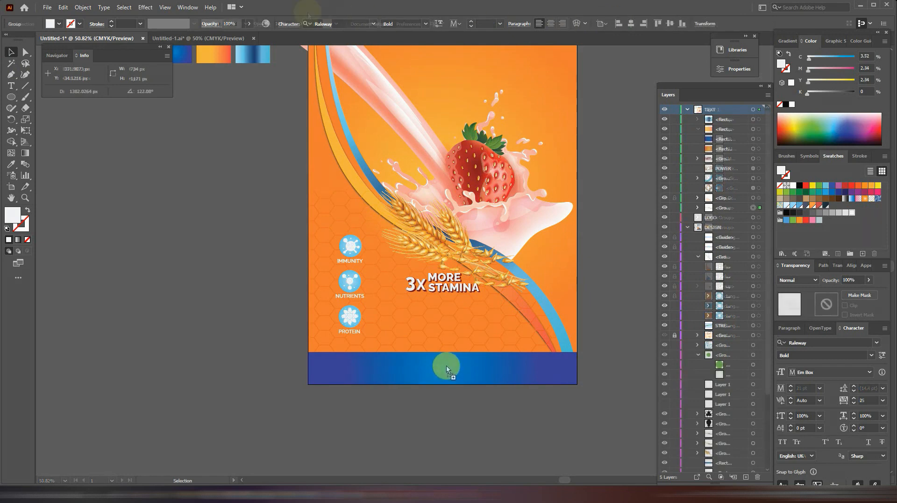
{"action": "left_click_drag", "start_coordinate": [447, 367], "coordinate": [446, 365]}
{"action": "left_click", "coordinate": [629, 23]}
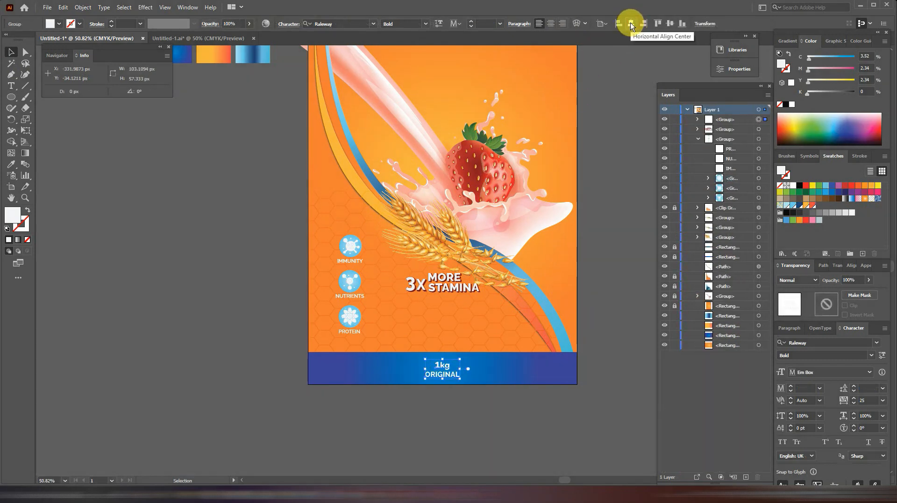
{"action": "left_click", "coordinate": [613, 270]}
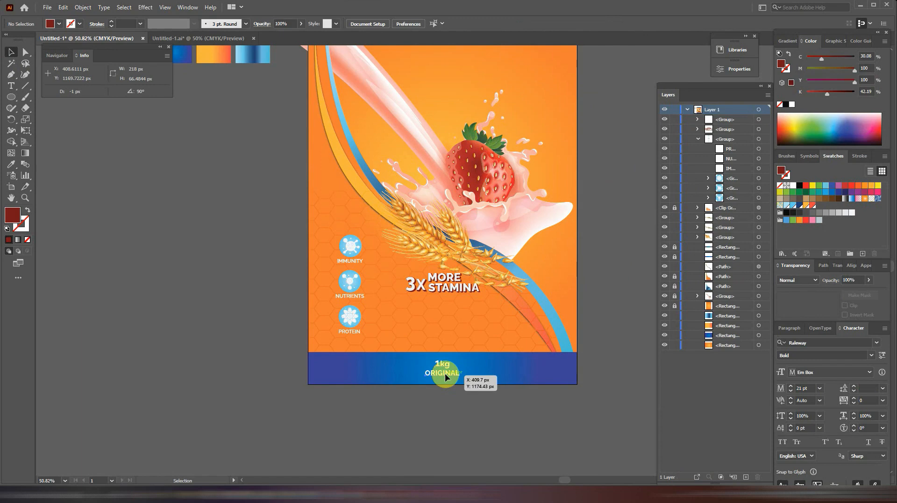
Step: Duplicate the 1kg ORIGINAL group above the blue bar, changing its upper line to CEREAL BASED and starting the lower line with BR
{"action": "left_click_drag", "start_coordinate": [445, 372], "coordinate": [445, 326]}
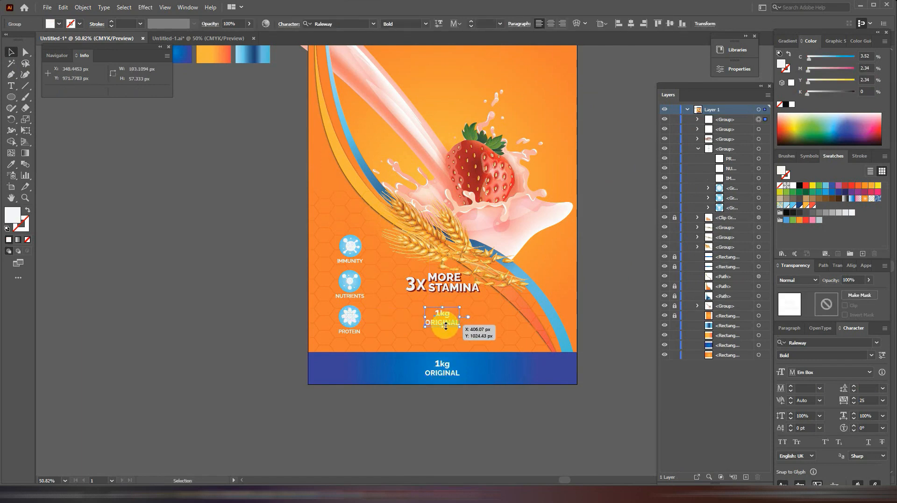
{"action": "left_click", "coordinate": [11, 86]}
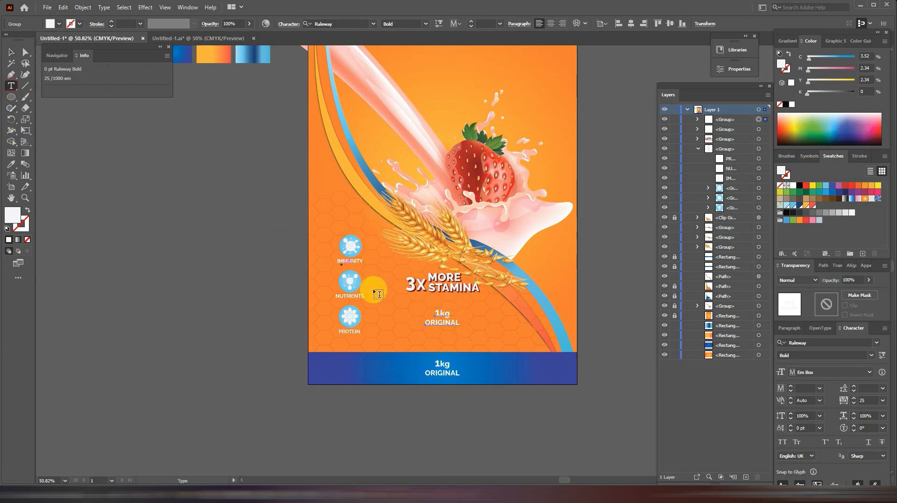
{"action": "double_click", "coordinate": [453, 312]}
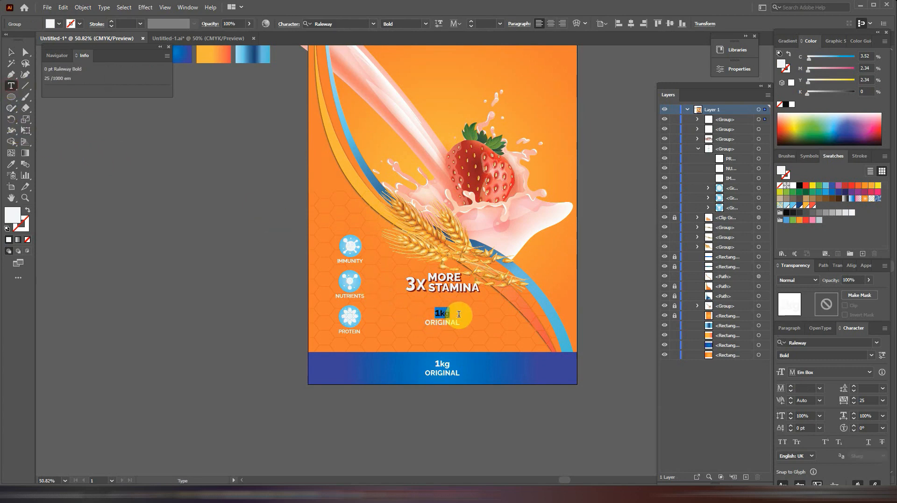
{"action": "type", "text": "CEREAL BASED"}
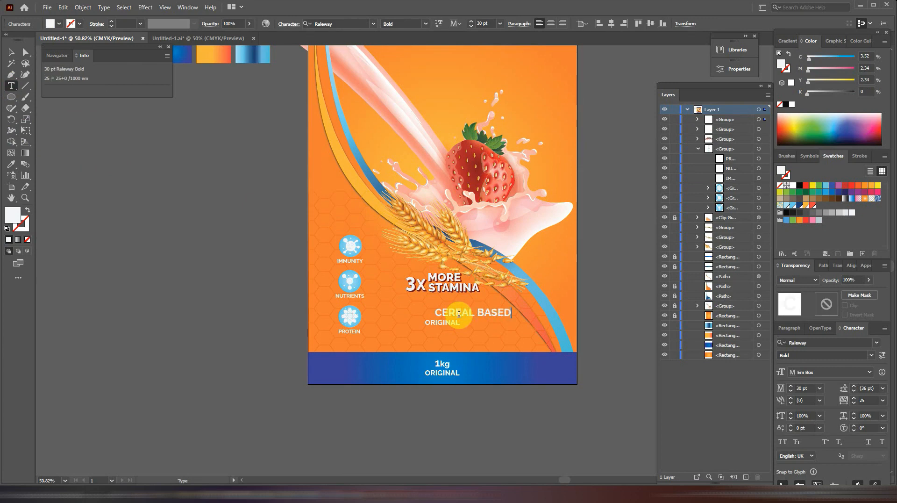
{"action": "double_click", "coordinate": [447, 323]}
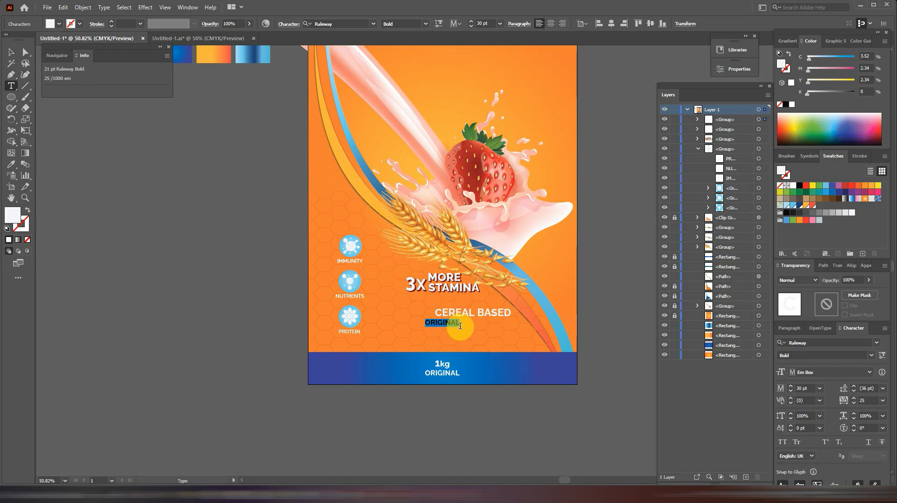
{"action": "type", "text": "BR"}
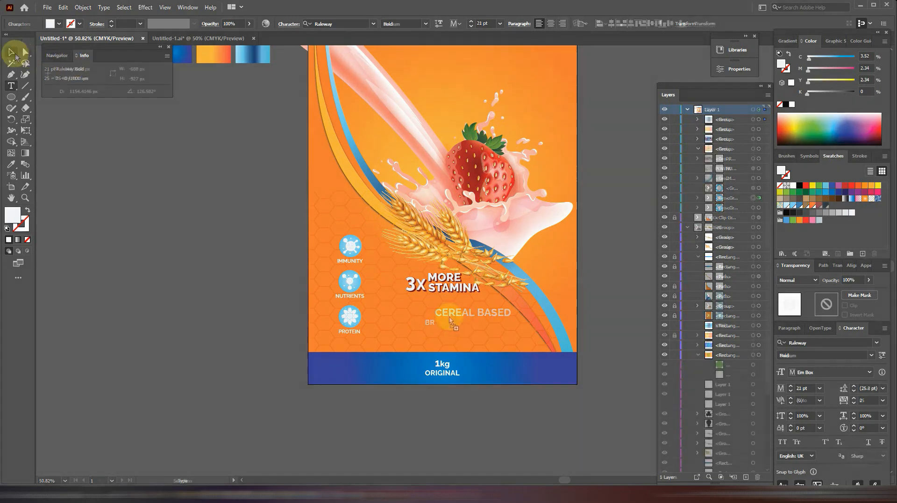
Step: Replace the edited copy with the copied CEREAL BASED BEVERAGE MIX text group and centre it horizontally on the artboard
{"action": "left_click", "coordinate": [11, 52]}
{"action": "left_click", "coordinate": [449, 316]}
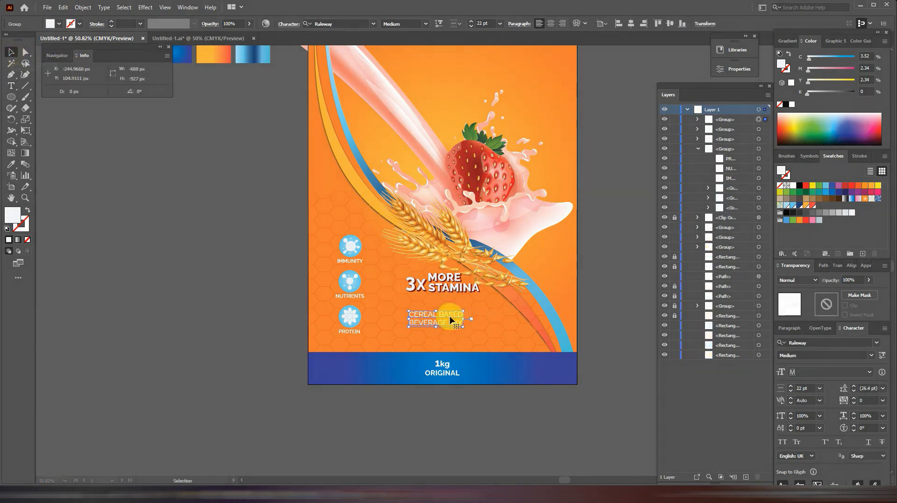
{"action": "left_click", "coordinate": [629, 24]}
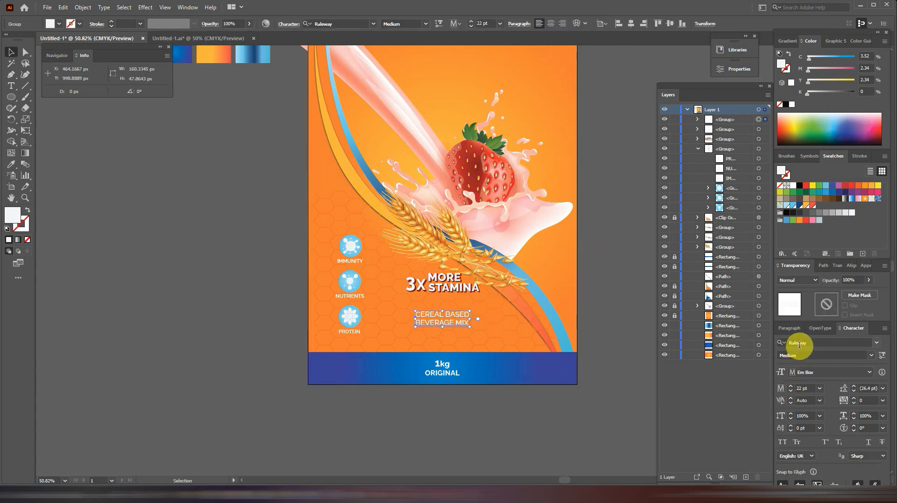
Step: Check the font styles of the CEREAL BASED BEVERAGE MIX text and the 1kg ORIGINAL text
{"action": "left_click", "coordinate": [871, 355]}
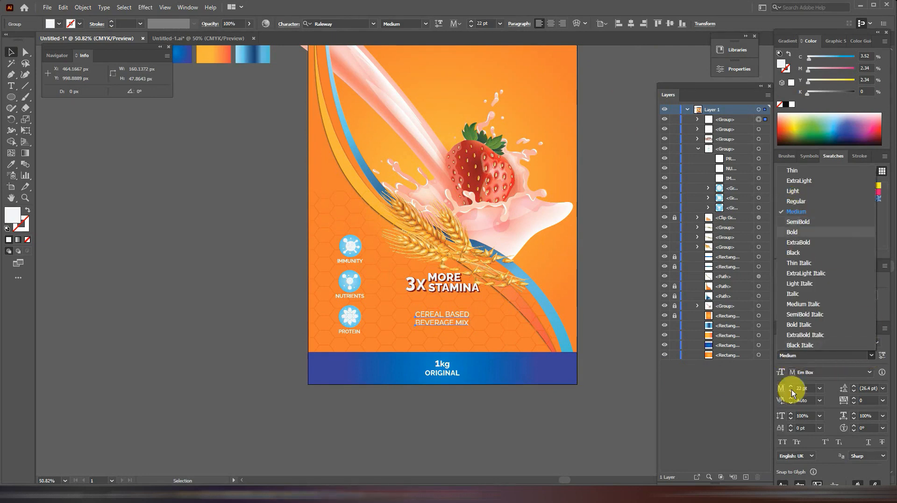
{"action": "left_click", "coordinate": [831, 397]}
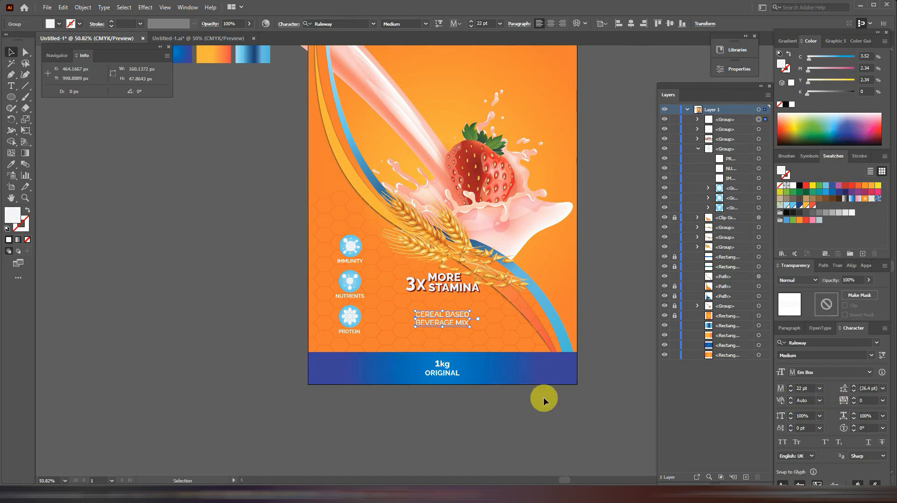
{"action": "left_click", "coordinate": [447, 371]}
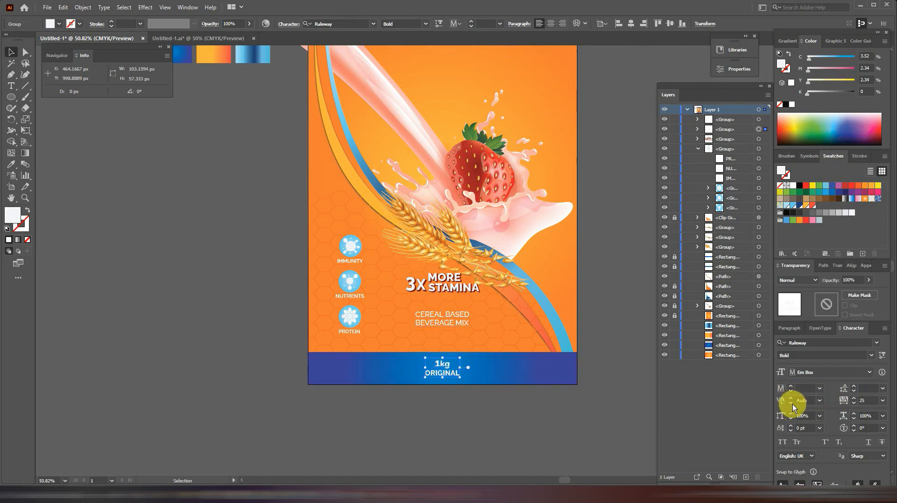
{"action": "left_click", "coordinate": [871, 357]}
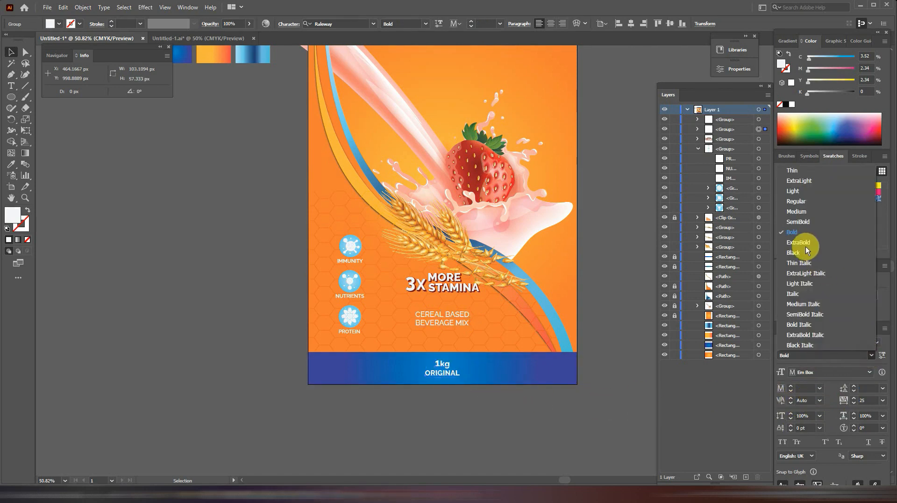
{"action": "left_click", "coordinate": [839, 364]}
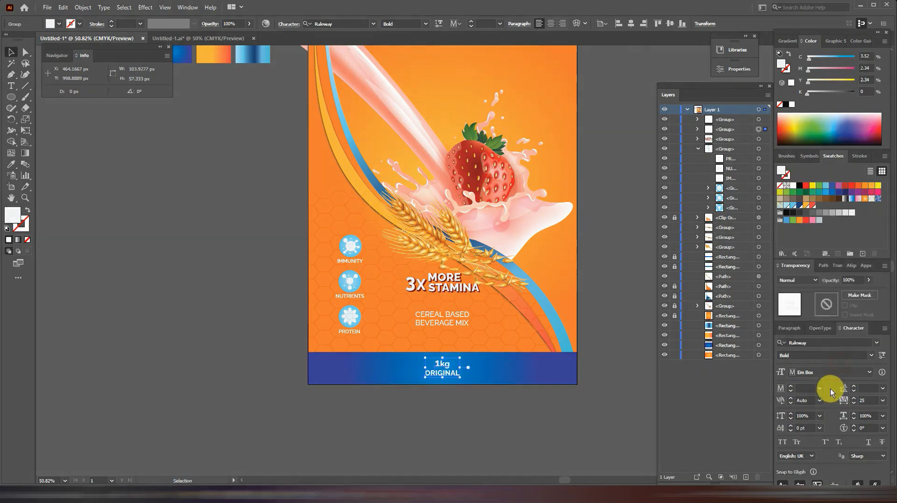
Step: Duplicate the CEREAL BASED BEVERAGE MIX text above the strawberry, delete the copy's BEVERAGE MIX line and enlarge the remaining line to about 36.5 pt
{"action": "left_click_drag", "start_coordinate": [630, 157], "coordinate": [610, 215]}
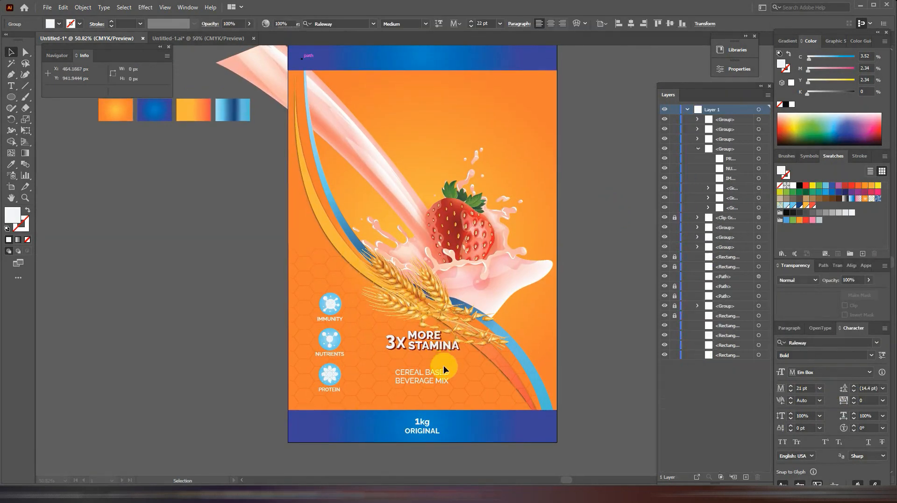
{"action": "left_click_drag", "start_coordinate": [443, 373], "coordinate": [440, 166]}
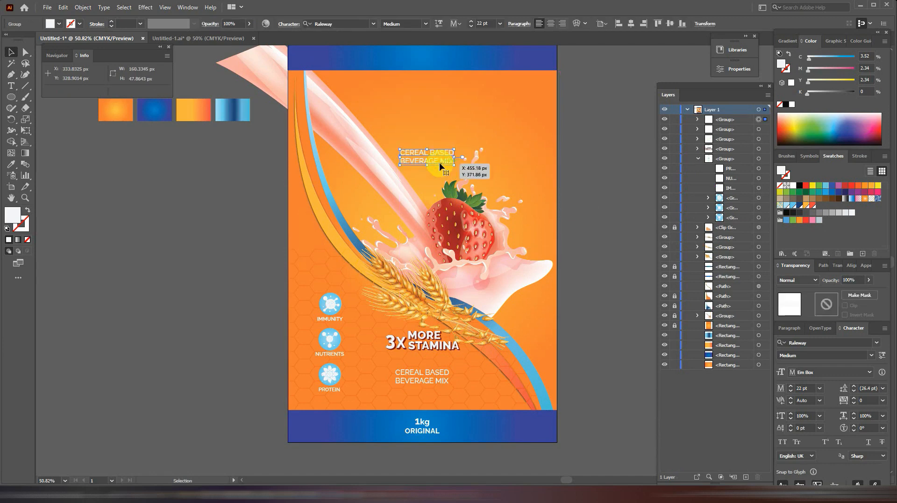
{"action": "left_click", "coordinate": [699, 159]}
{"action": "left_click", "coordinate": [697, 119]}
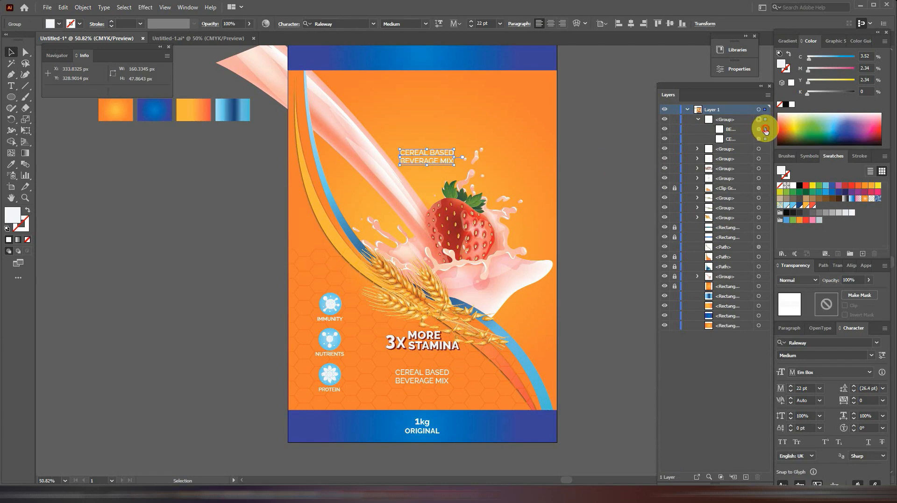
{"action": "left_click", "coordinate": [765, 130]}
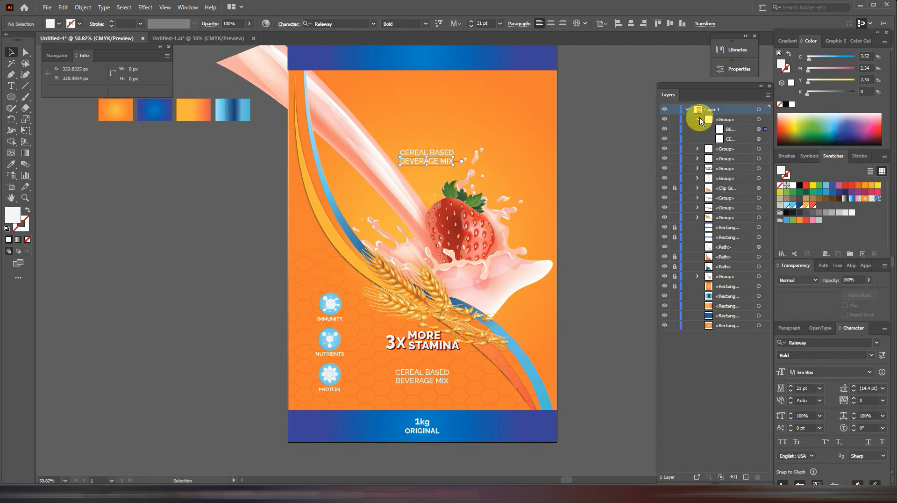
{"action": "left_click", "coordinate": [688, 109]}
{"action": "left_click", "coordinate": [687, 109]}
{"action": "key", "text": "Delete"}
{"action": "left_click_drag", "start_coordinate": [433, 153], "coordinate": [471, 147]}
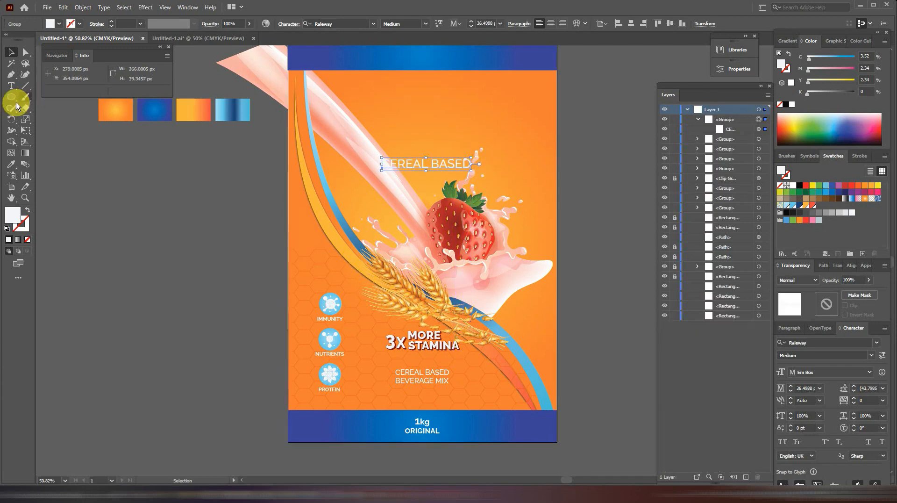
Step: Start replacing the enlarged CEREAL BASED line's wording with STRA
{"action": "left_click", "coordinate": [11, 85]}
{"action": "left_click", "coordinate": [429, 166]}
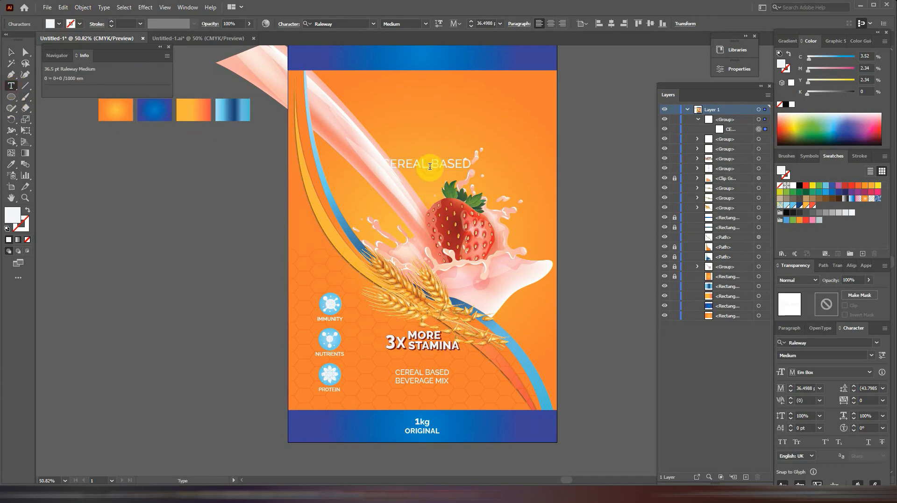
{"action": "key", "text": "Escape"}
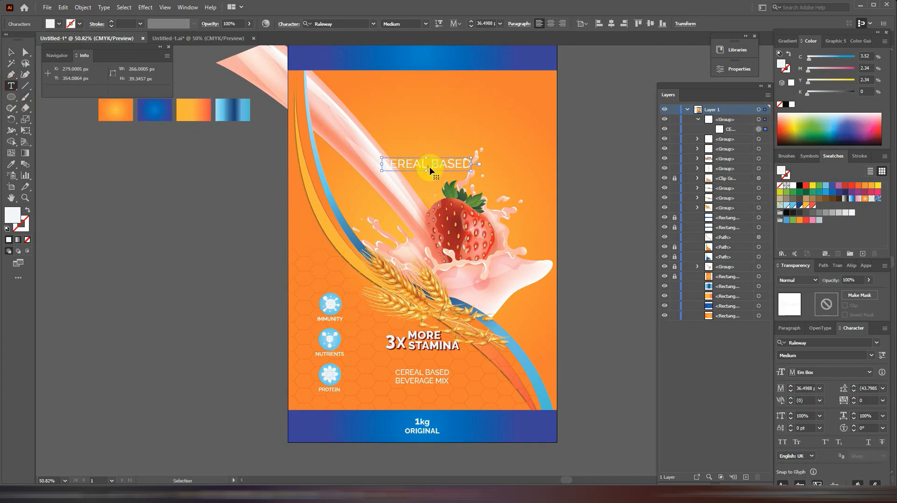
{"action": "key", "text": "ctrl+a"}
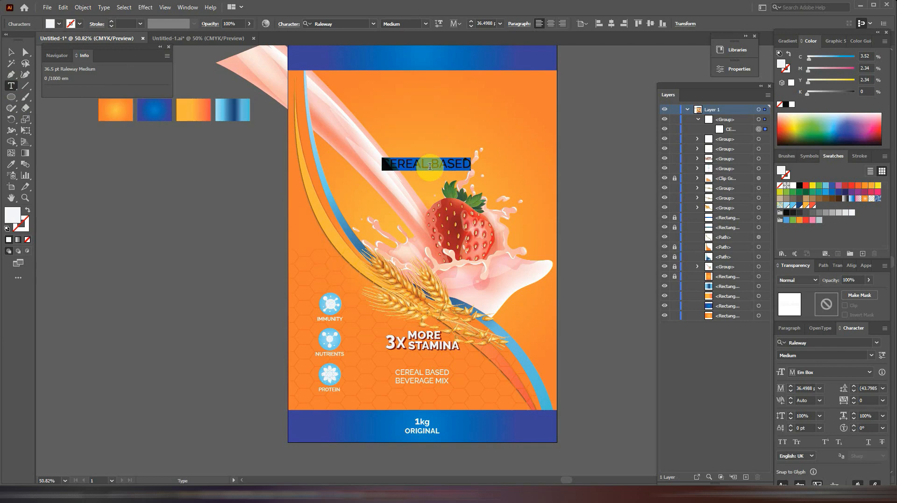
{"action": "type", "text": "STRA"}
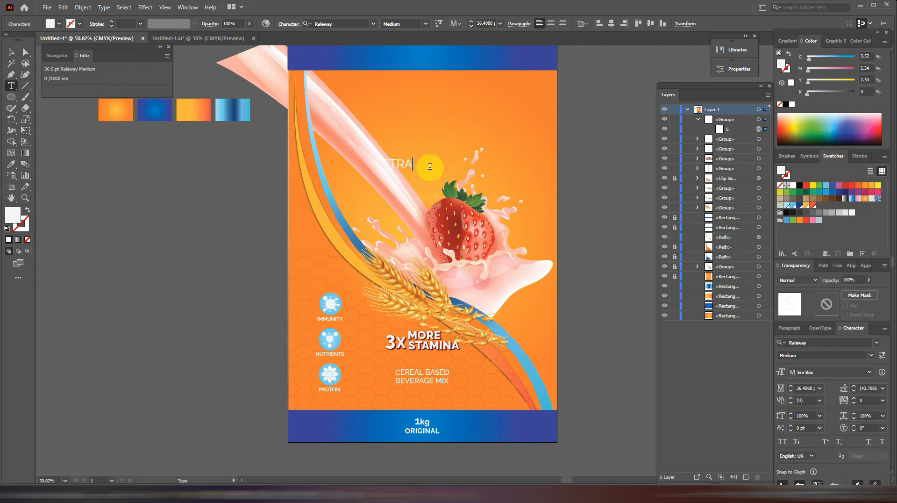
{"action": "type", "text": "N"}
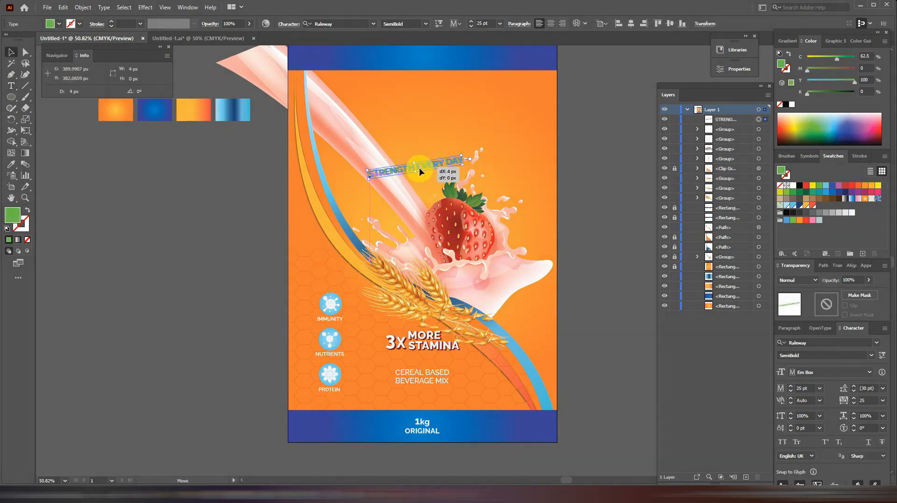
Step: Confirm the green #6ABD45 fill for the slanted STRENGTH EVERY DAY text and position the blue flexed-arm icon over the milk stream beside it
{"action": "double_click", "coordinate": [10, 216]}
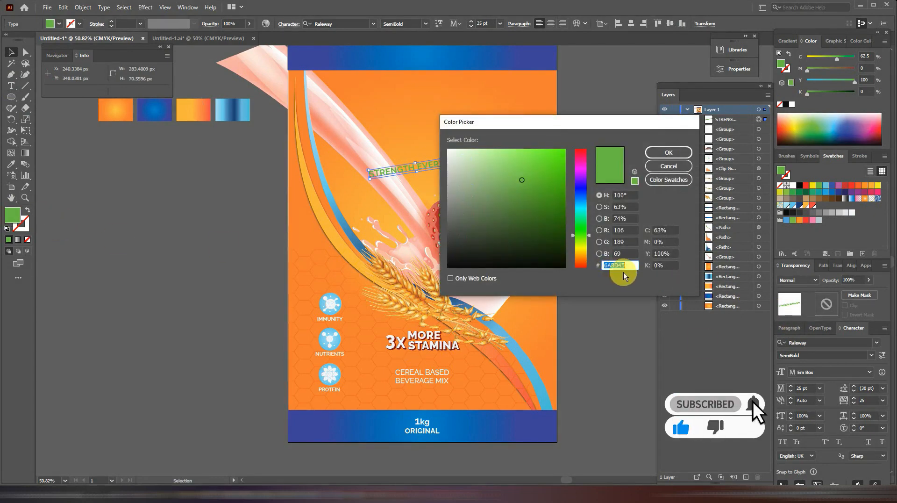
{"action": "left_click", "coordinate": [665, 152]}
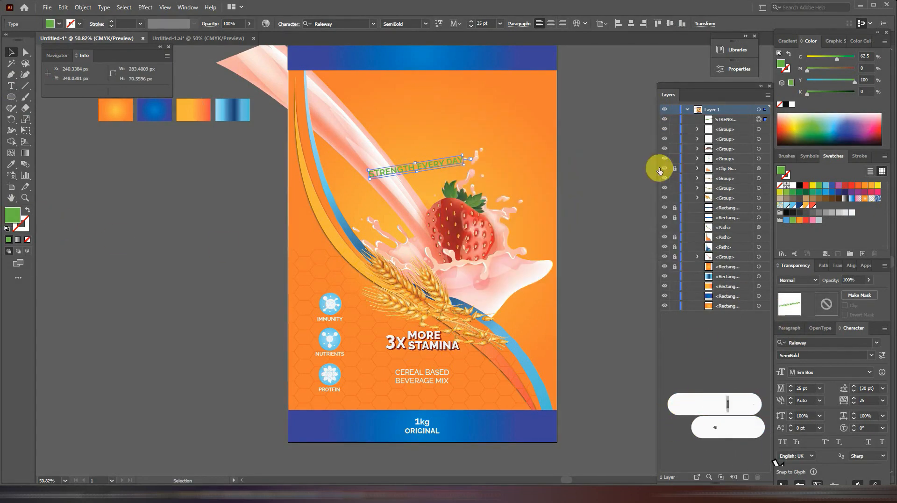
{"action": "left_click_drag", "start_coordinate": [323, 122], "coordinate": [344, 134]}
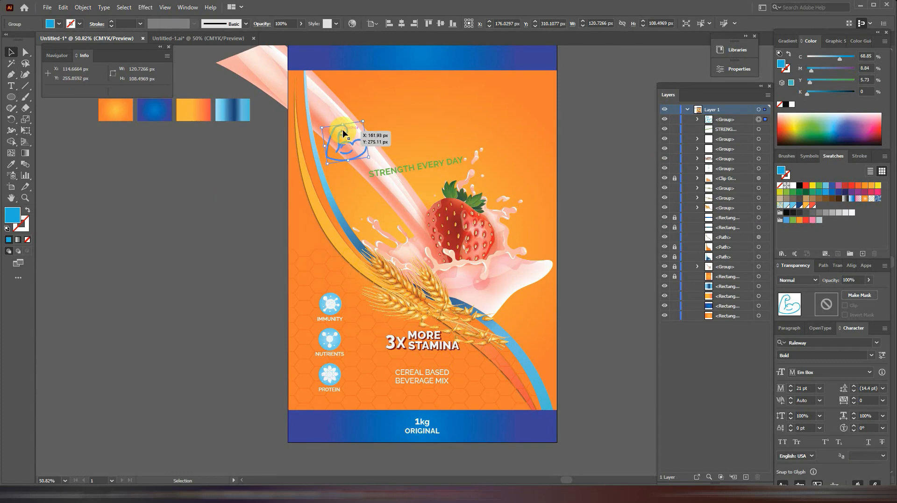
{"action": "key", "text": "Left"}
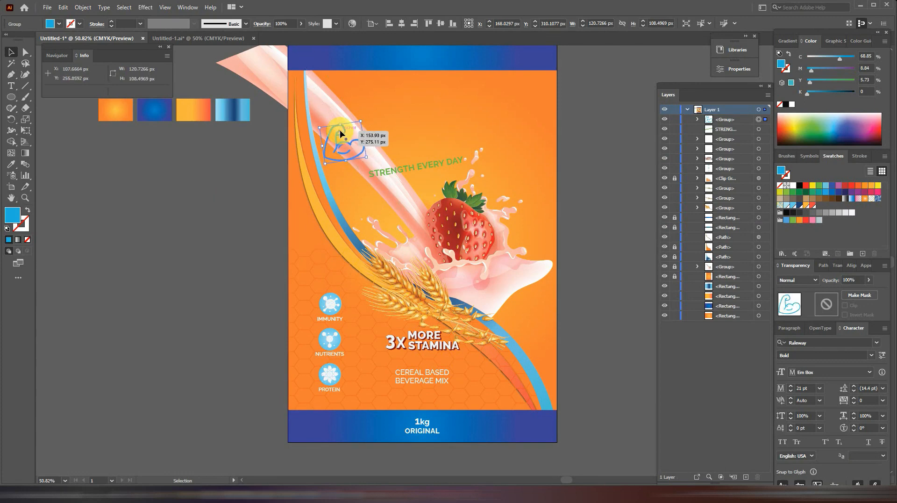
Step: Show the document grid as a guide for drawing on the empty canvas beside the poster
{"action": "left_click", "coordinate": [161, 7]}
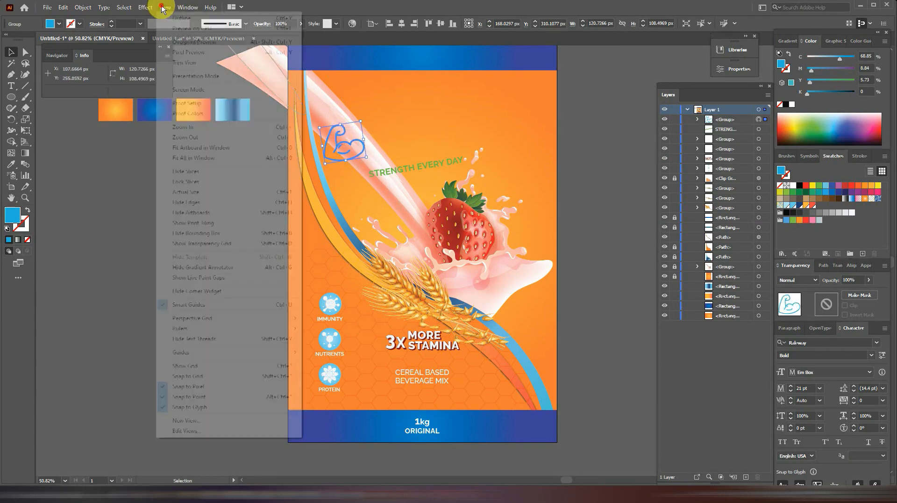
{"action": "left_click", "coordinate": [201, 363]}
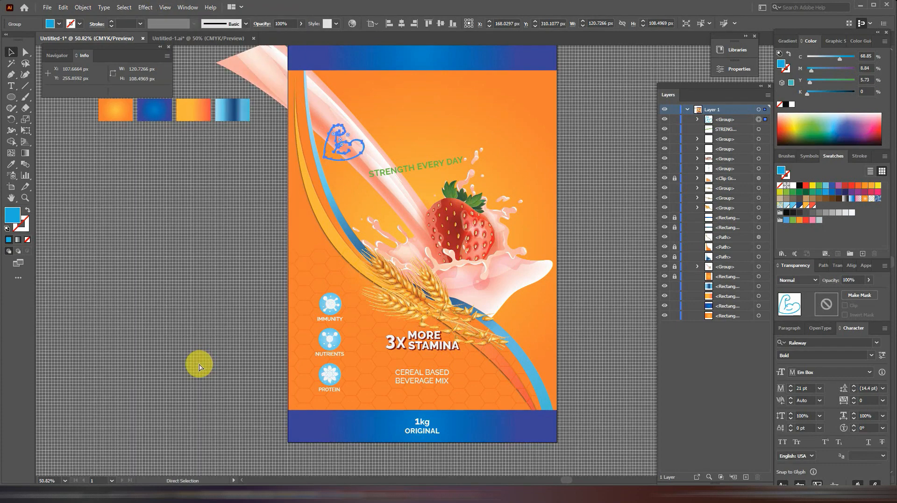
{"action": "key", "text": "ctrl+1"}
{"action": "left_click_drag", "start_coordinate": [153, 383], "coordinate": [344, 197]}
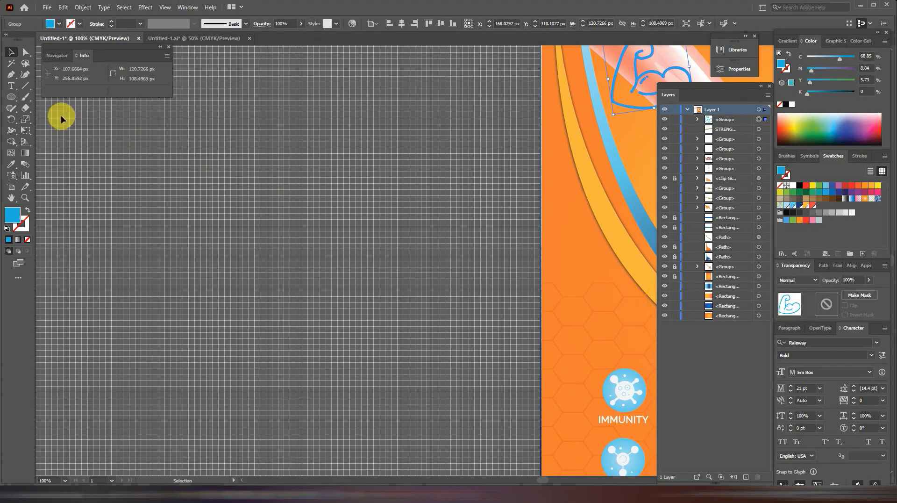
Step: Draw the upper and right arms of a blue plus shape along the grid with the Pen tool, each edge about 72 px
{"action": "left_click", "coordinate": [10, 75]}
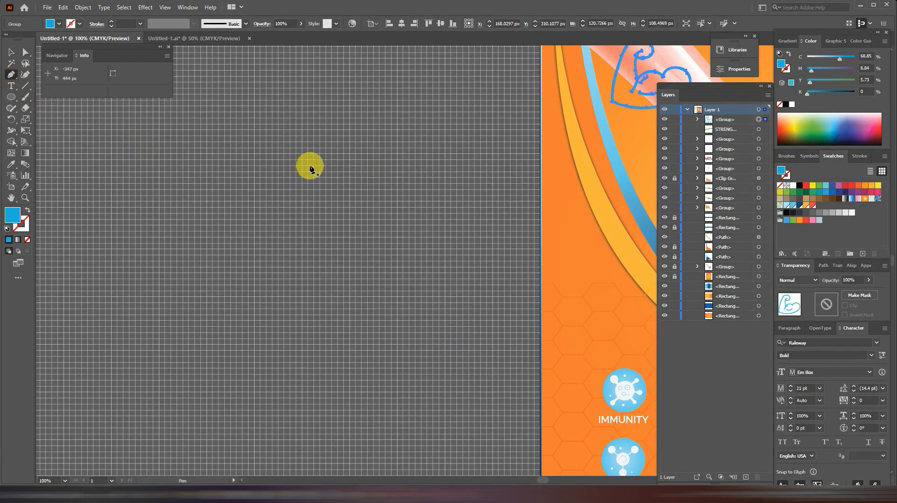
{"action": "left_click", "coordinate": [302, 201]}
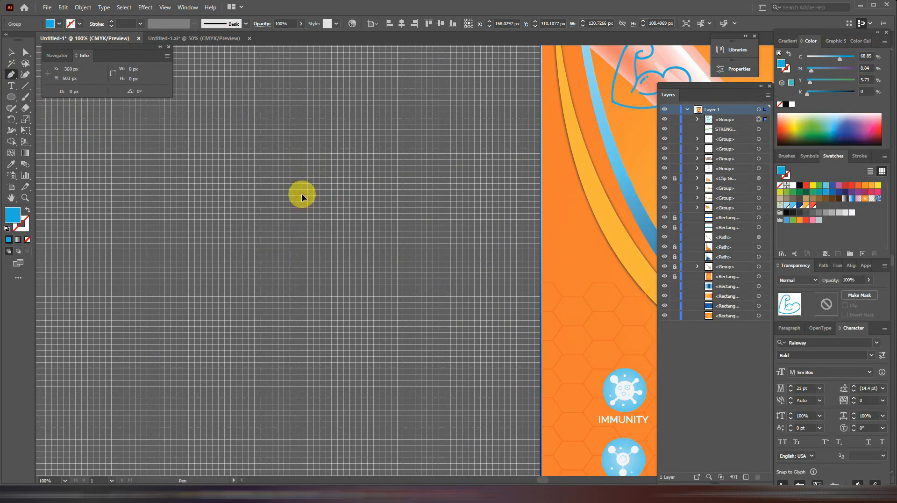
{"action": "left_click", "coordinate": [302, 152]}
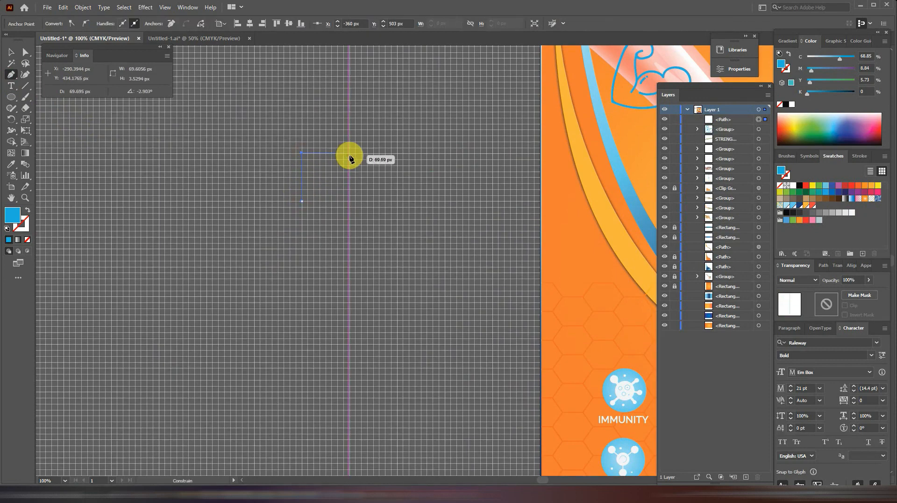
{"action": "left_click", "coordinate": [349, 153]}
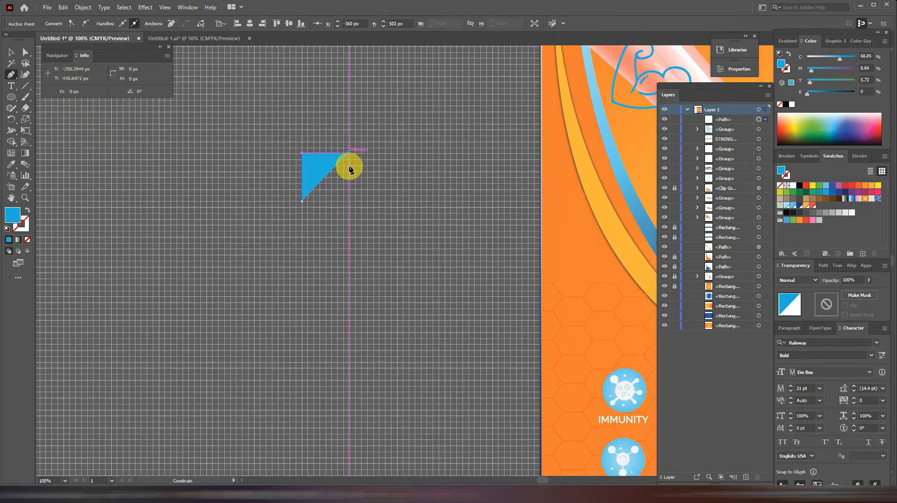
{"action": "left_click", "coordinate": [348, 202]}
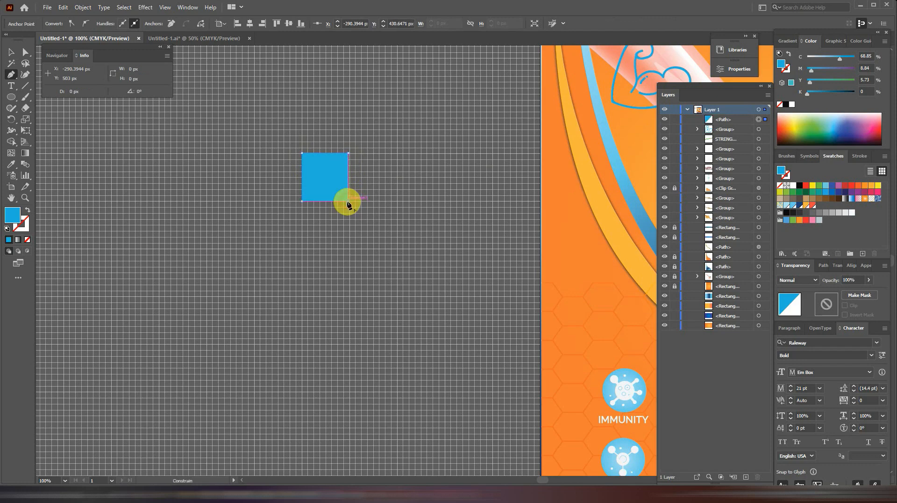
{"action": "left_click", "coordinate": [398, 202]}
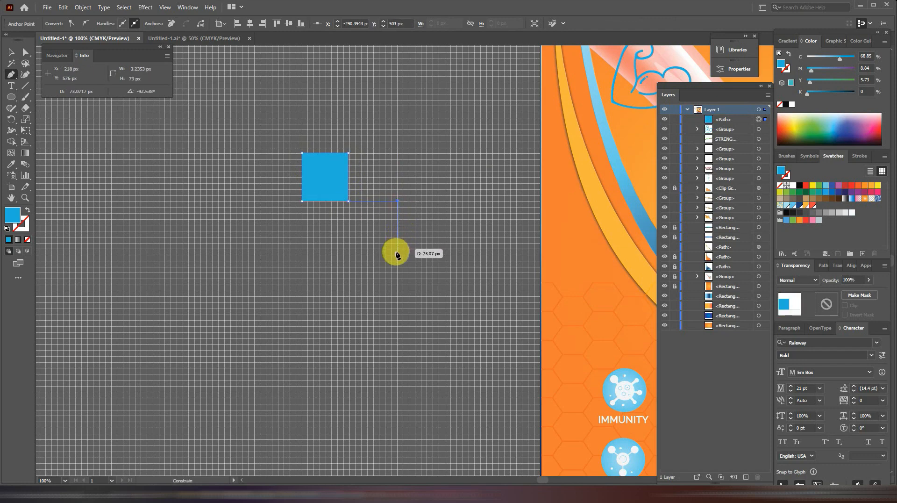
{"action": "left_click", "coordinate": [394, 255]}
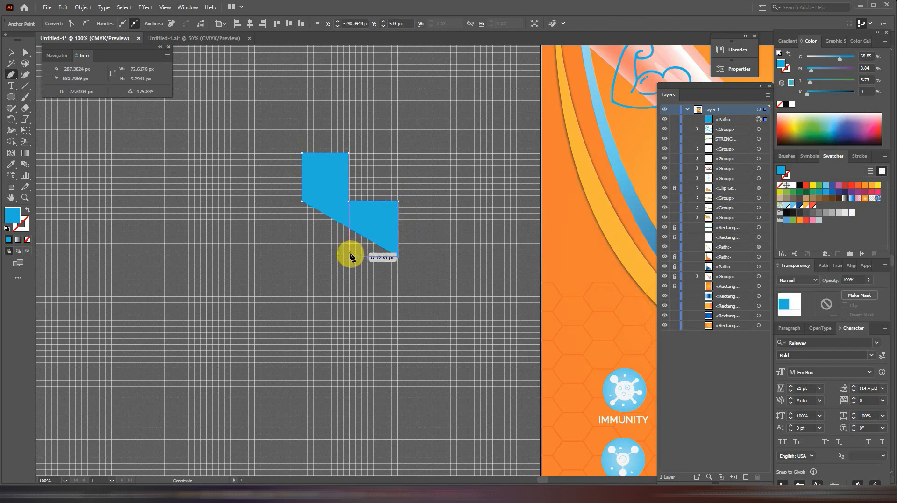
{"action": "left_click", "coordinate": [350, 256]}
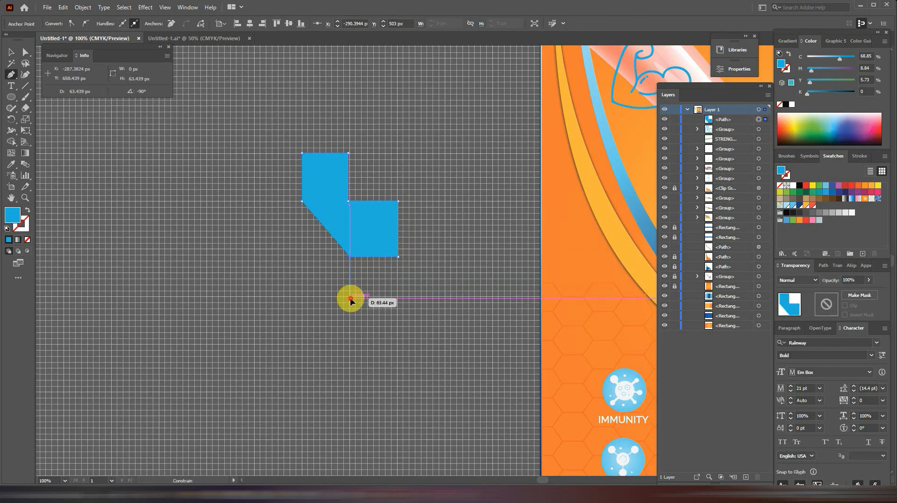
Step: Add the lower and left arms to make a plus shape about 217 × 220 px, and hide the grid
{"action": "left_click", "coordinate": [350, 296]}
{"action": "left_click", "coordinate": [301, 298]}
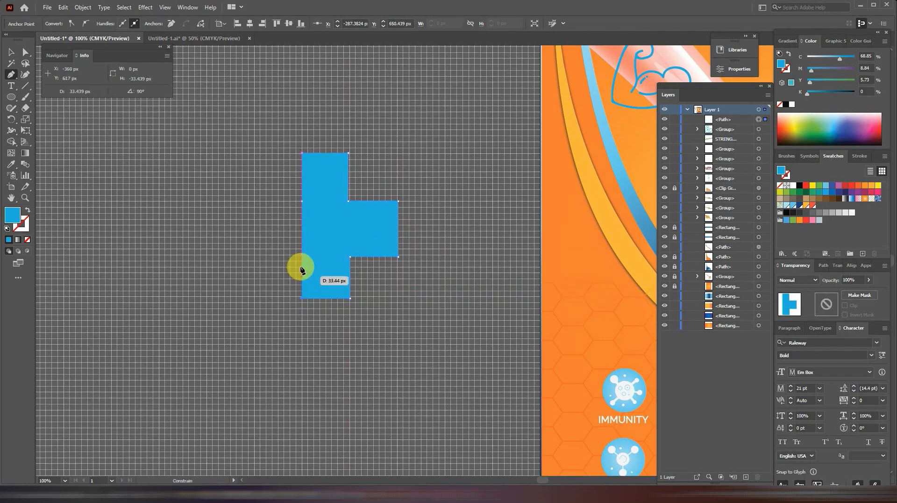
{"action": "left_click", "coordinate": [301, 246]}
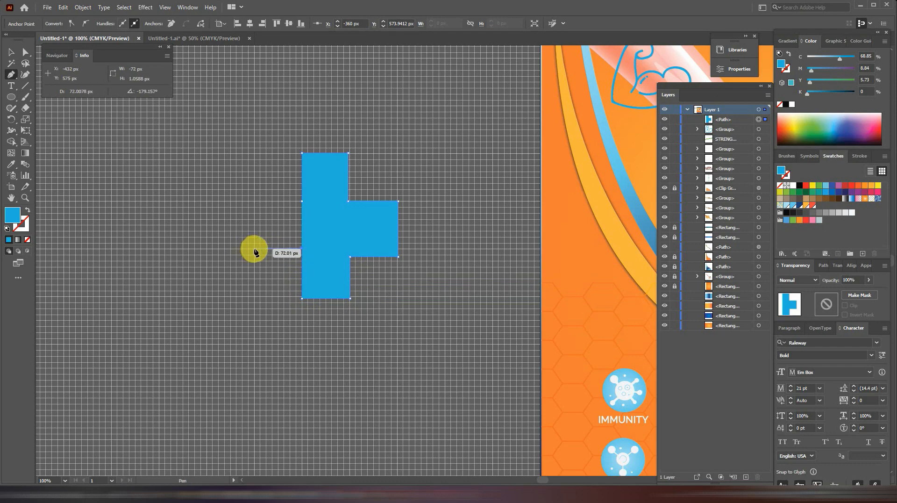
{"action": "left_click", "coordinate": [255, 248]}
{"action": "left_click", "coordinate": [255, 201]}
{"action": "key", "text": "v"}
{"action": "left_click", "coordinate": [165, 7]}
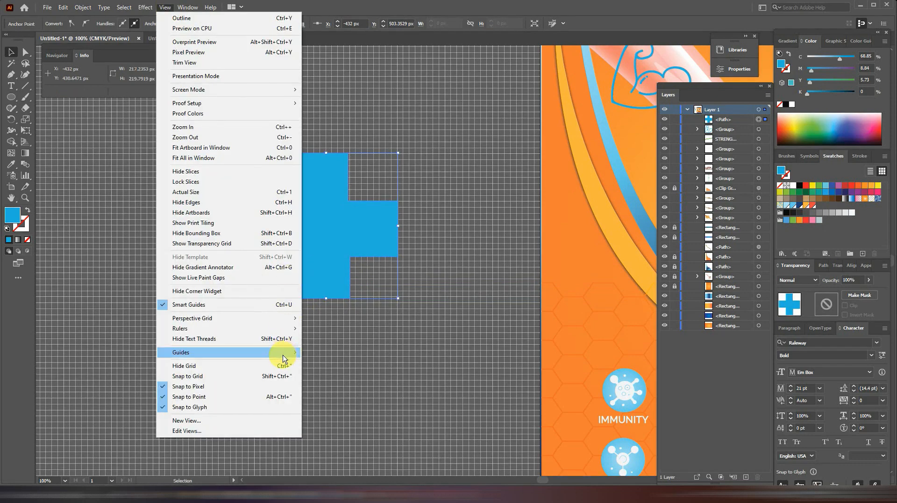
{"action": "left_click", "coordinate": [181, 365]}
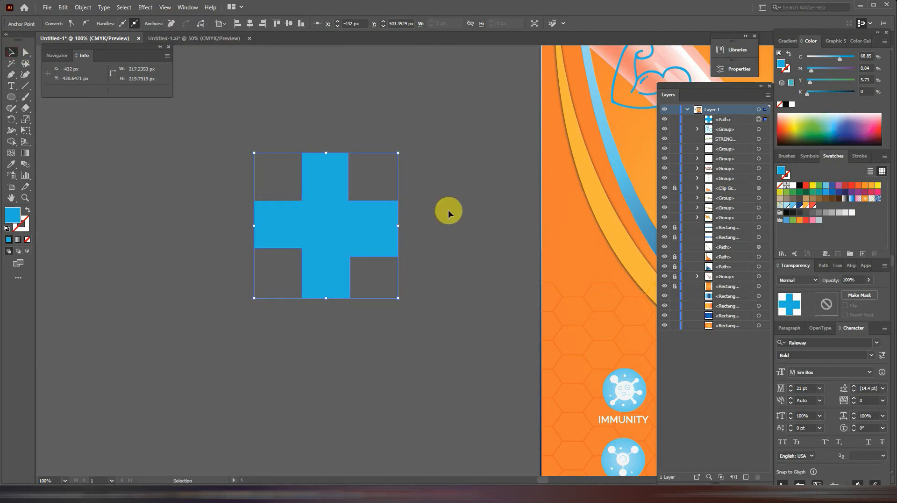
Step: Move the white plus icon with its blue swoosh onto the poster, above and to the right of the STRENGTH EVERY DAY text
{"action": "key", "text": "ctrl+minus"}
{"action": "key", "text": "ctrl+minus"}
{"action": "key", "text": "ctrl+minus"}
{"action": "key", "text": "ctrl+minus"}
{"action": "left_click_drag", "start_coordinate": [485, 338], "coordinate": [141, 380]}
{"action": "left_click_drag", "start_coordinate": [121, 307], "coordinate": [276, 260]}
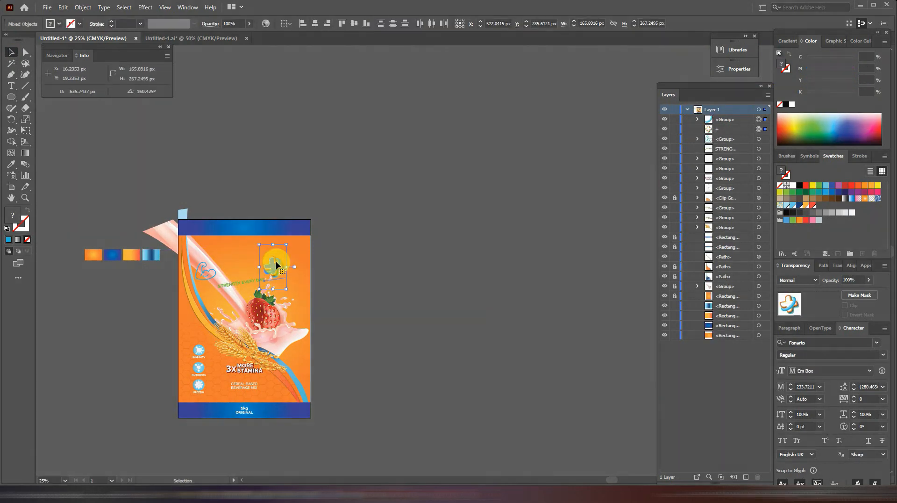
Step: Nudge the plus icon up 21 px and right 4 px on the poster and deselect it
{"action": "key", "text": "ctrl+plus"}
{"action": "key", "text": "ctrl+plus"}
{"action": "key", "text": "ctrl+plus"}
{"action": "key", "text": "ctrl+plus"}
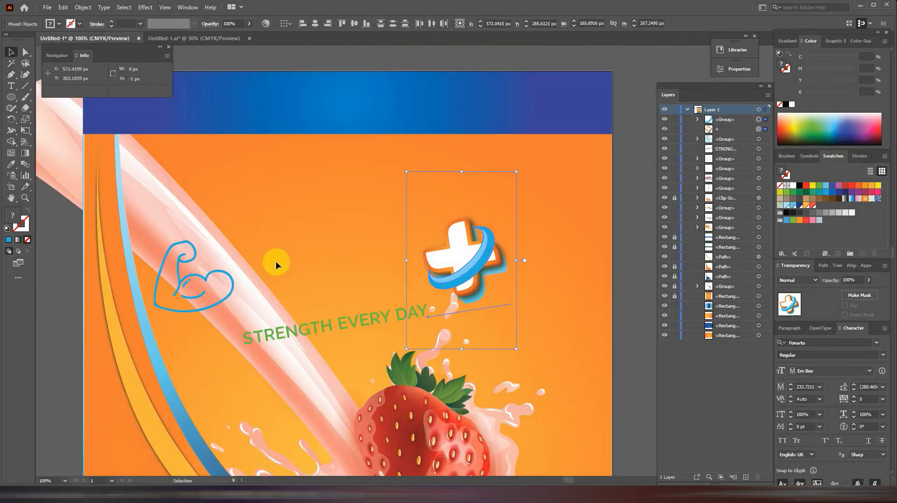
{"action": "key", "text": "Up"}
{"action": "key", "text": "Up"}
{"action": "key", "text": "Up"}
{"action": "key", "text": "Up"}
{"action": "key", "text": "Up"}
{"action": "key", "text": "Up"}
{"action": "key", "text": "Up"}
{"action": "key", "text": "Up"}
{"action": "key", "text": "Up"}
{"action": "key", "text": "Up"}
{"action": "key", "text": "Up"}
{"action": "key", "text": "Up"}
{"action": "key", "text": "Up"}
{"action": "key", "text": "Up"}
{"action": "key", "text": "Up"}
{"action": "key", "text": "Up"}
{"action": "key", "text": "Up"}
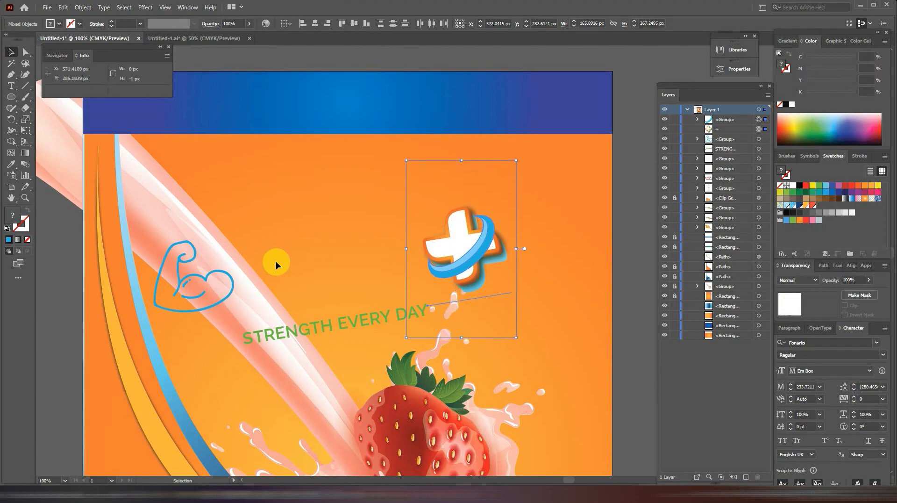
{"action": "key", "text": "Up"}
{"action": "key", "text": "Up"}
{"action": "key", "text": "Up"}
{"action": "key", "text": "Up"}
{"action": "key", "text": "Right"}
{"action": "key", "text": "Right"}
{"action": "key", "text": "Right"}
{"action": "key", "text": "Right"}
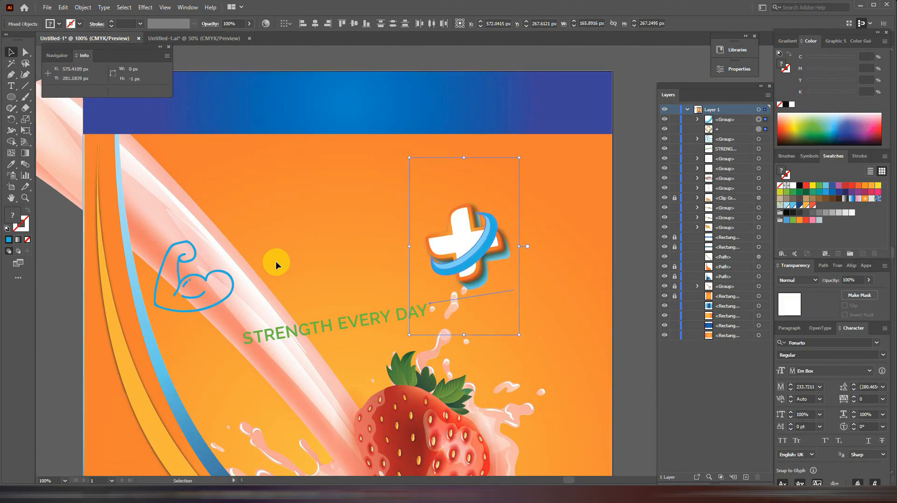
{"action": "left_click", "coordinate": [633, 258]}
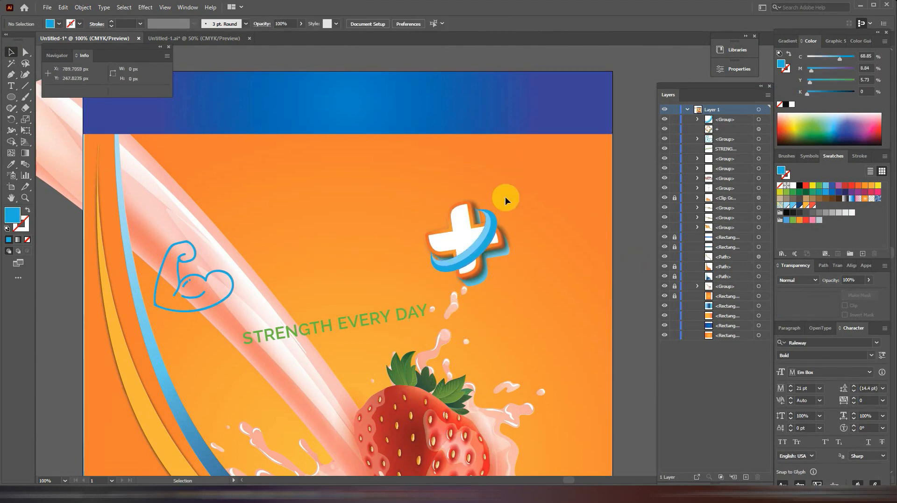
Step: Examine the Offset Path and Drop Shadow settings on the orange fill of the white plus character
{"action": "left_click", "coordinate": [460, 210]}
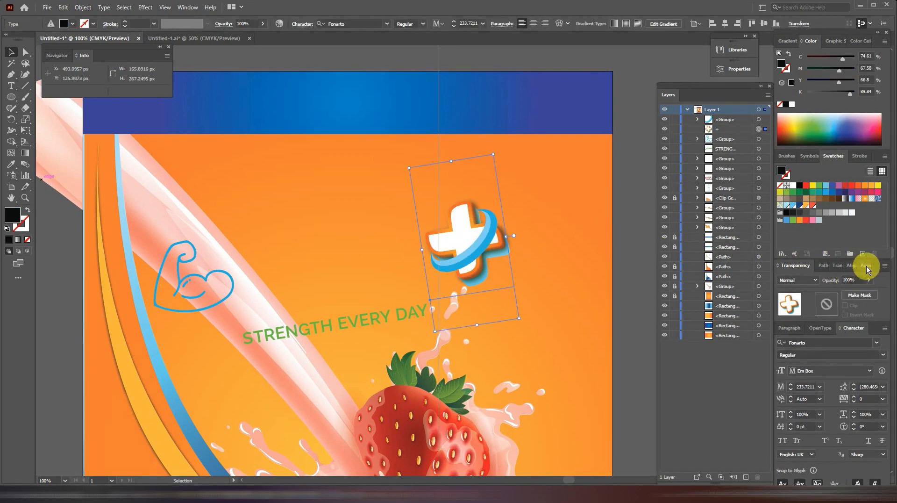
{"action": "left_click_drag", "start_coordinate": [867, 270], "coordinate": [575, 139]}
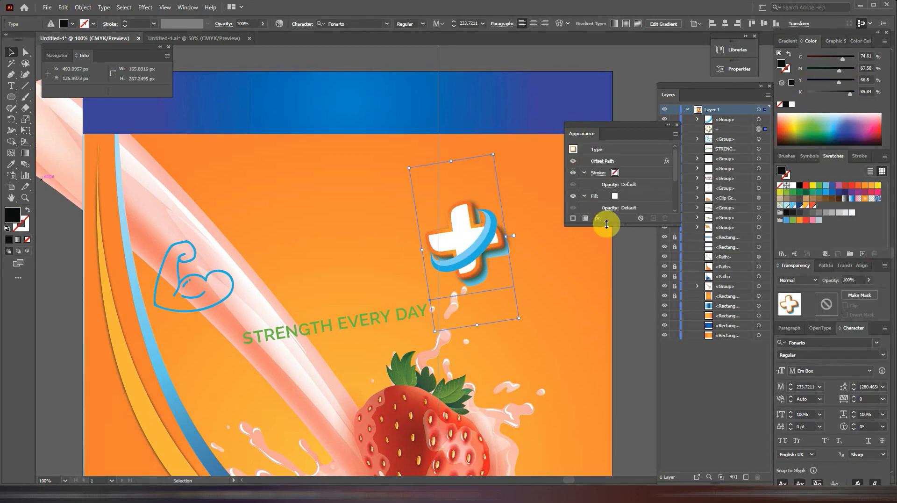
{"action": "left_click_drag", "start_coordinate": [607, 223], "coordinate": [602, 362]}
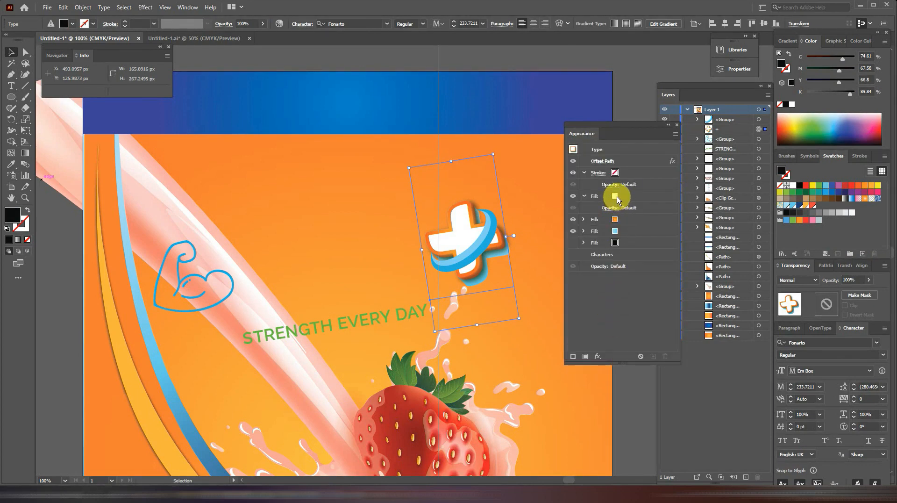
{"action": "left_click", "coordinate": [582, 196]}
{"action": "left_click", "coordinate": [582, 207]}
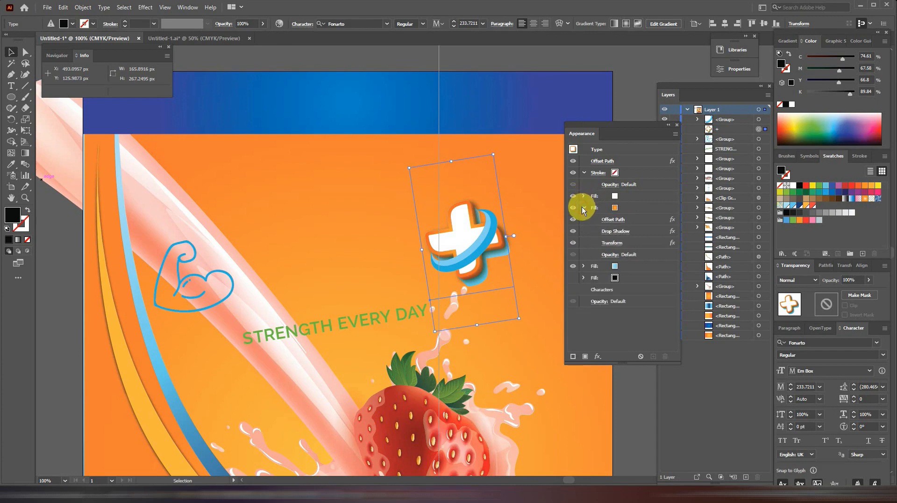
{"action": "left_click", "coordinate": [613, 219]}
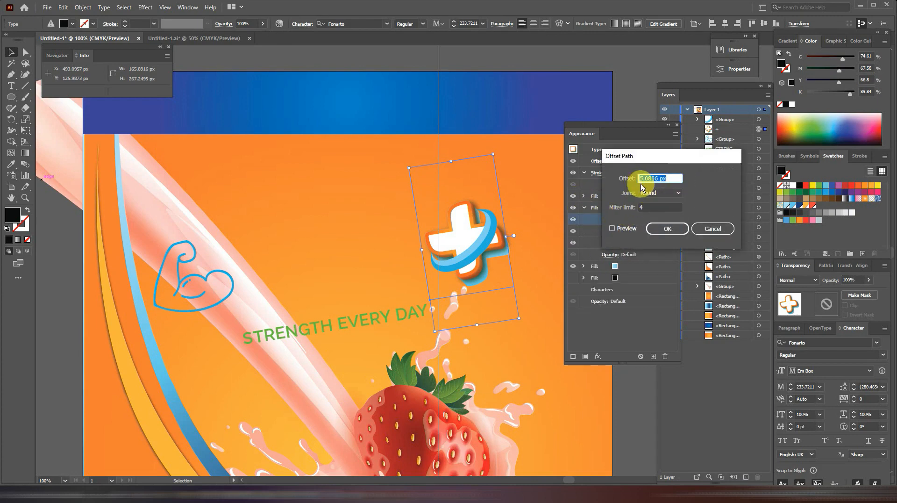
{"action": "left_click", "coordinate": [712, 228]}
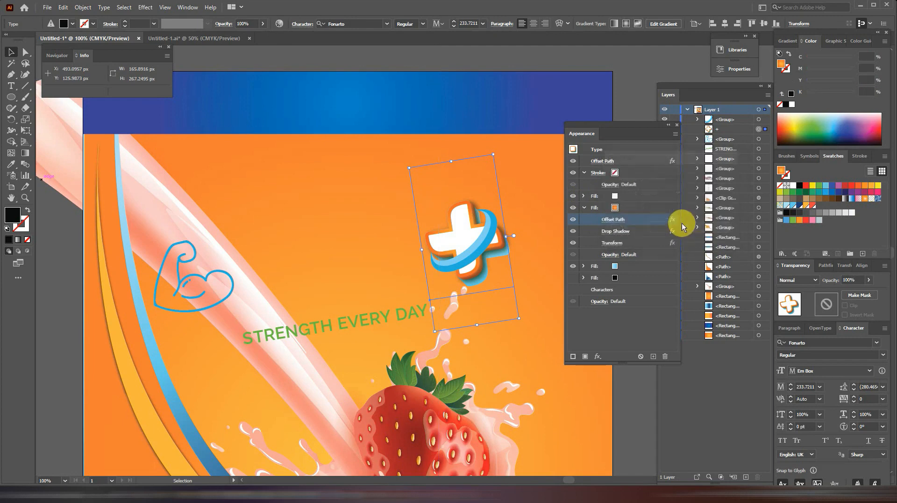
{"action": "left_click", "coordinate": [620, 231]}
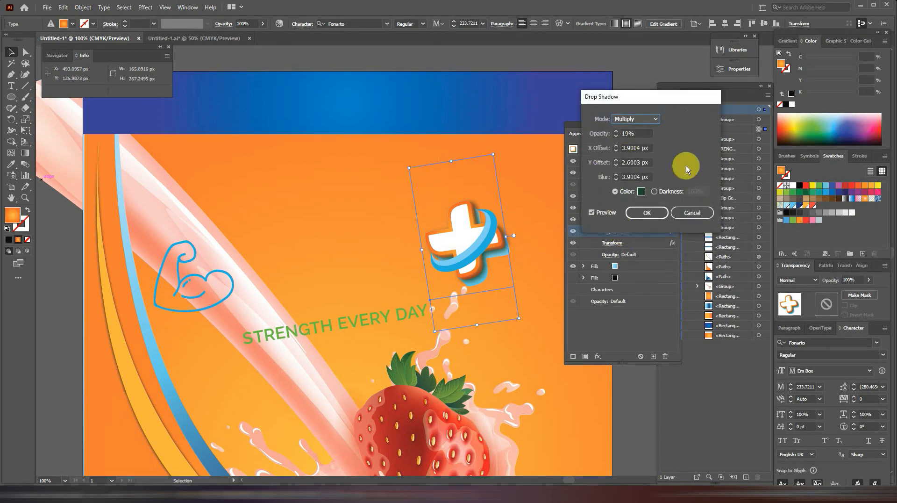
{"action": "left_click", "coordinate": [652, 214]}
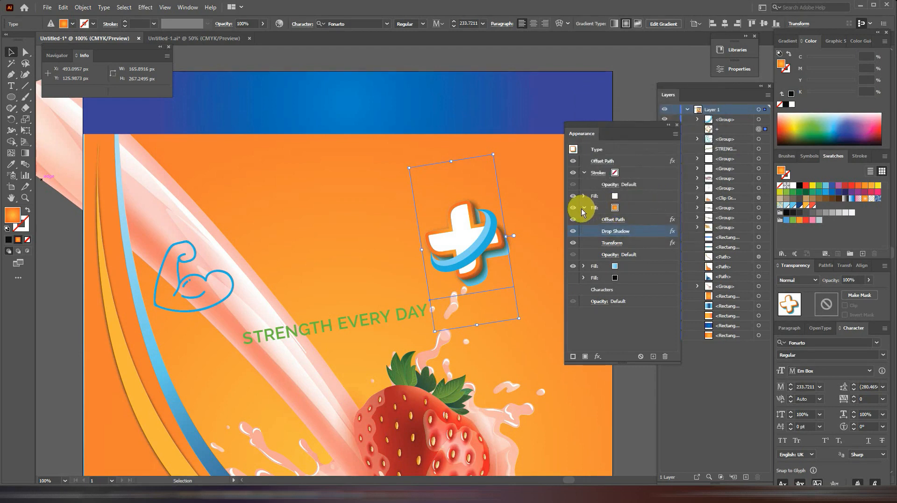
{"action": "left_click", "coordinate": [584, 208]}
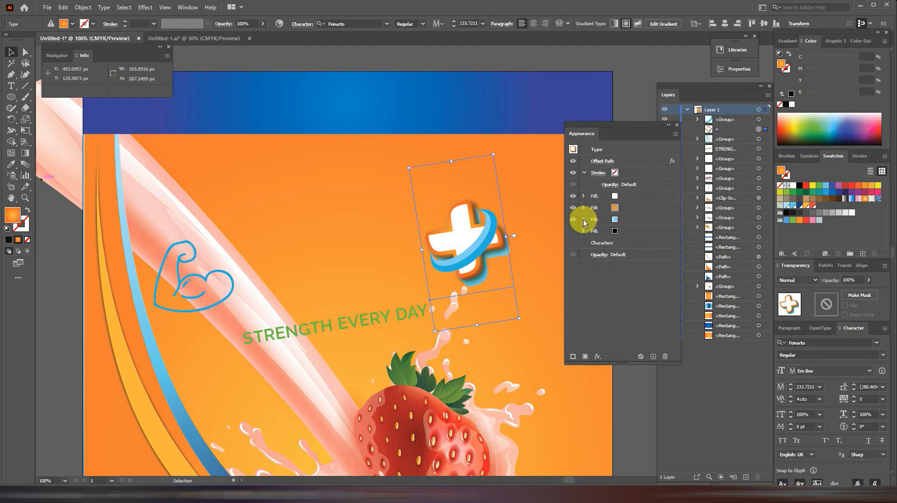
Step: Examine the Offset Path and Transform settings on the plus character's light-blue fill and restore the appearance list to its docked place
{"action": "left_click", "coordinate": [584, 220]}
{"action": "left_click", "coordinate": [611, 229]}
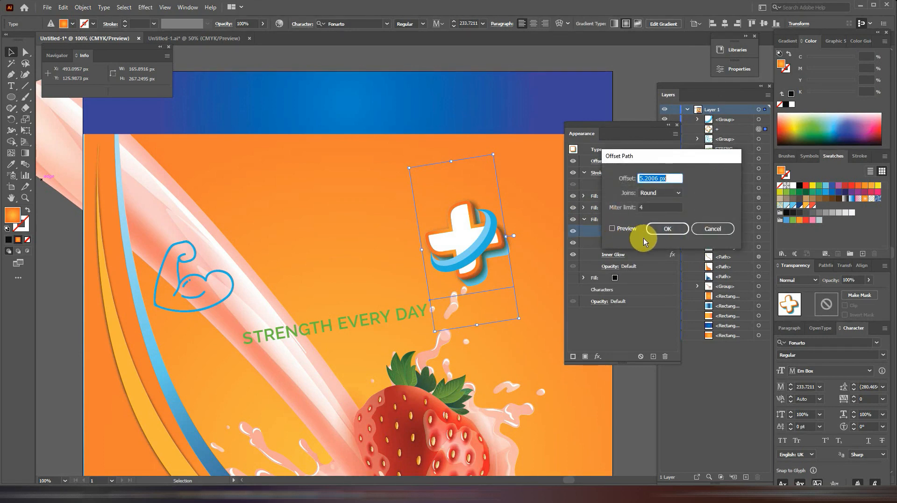
{"action": "left_click", "coordinate": [715, 229]}
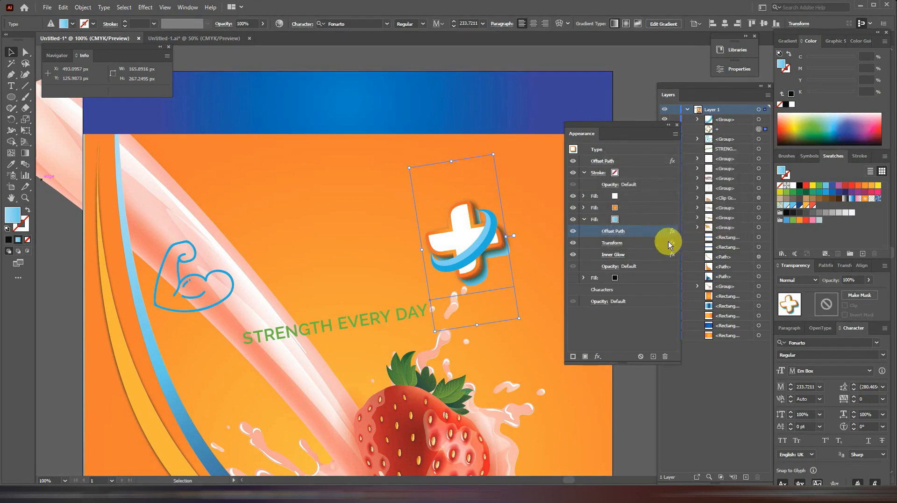
{"action": "left_click", "coordinate": [608, 242]}
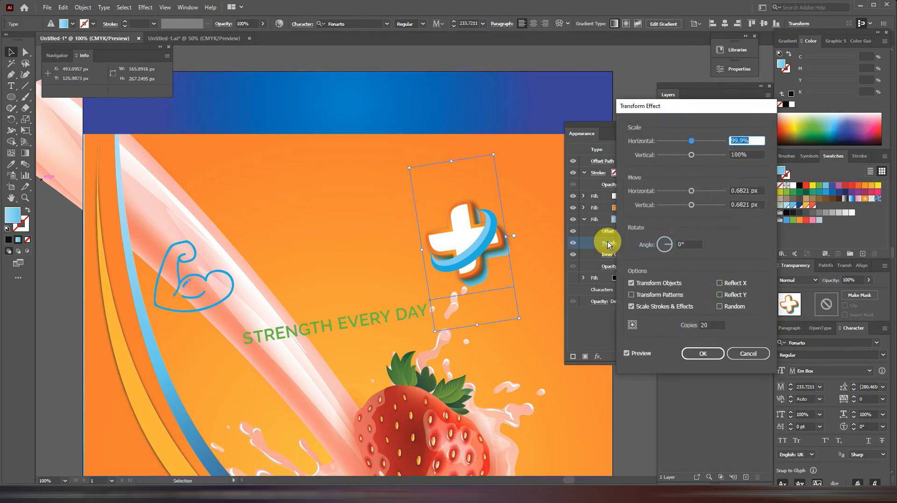
{"action": "left_click", "coordinate": [753, 354]}
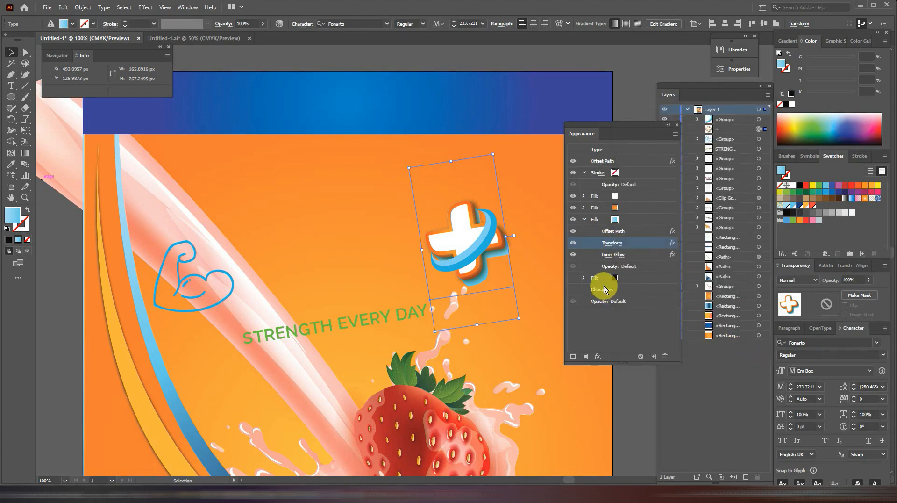
{"action": "left_click", "coordinate": [584, 220]}
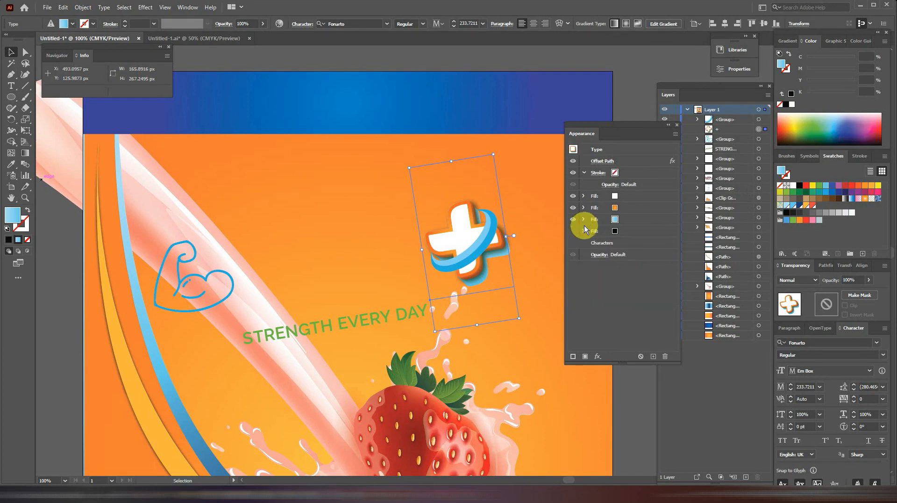
{"action": "left_click", "coordinate": [669, 125]}
{"action": "left_click_drag", "start_coordinate": [587, 123], "coordinate": [869, 266]}
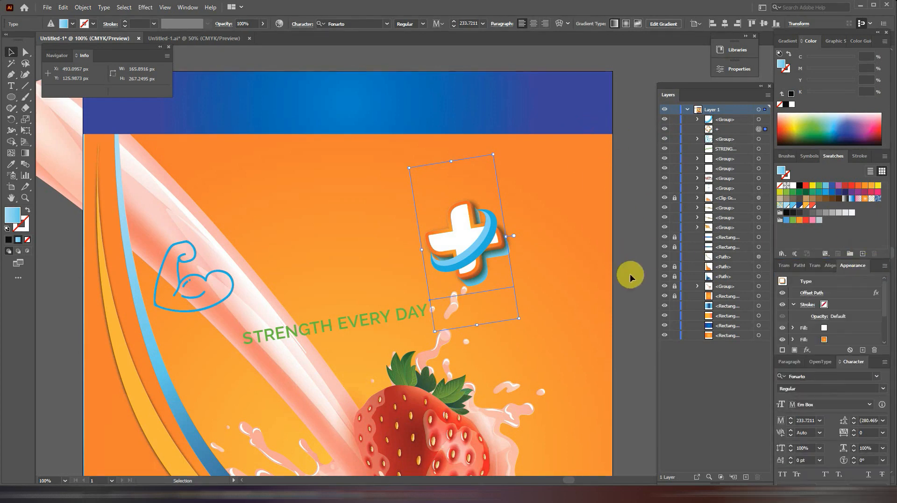
Step: Show the Pathfinder options in place of the appearance list and collapse the contents of Layer 1
{"action": "left_click", "coordinate": [799, 265]}
{"action": "left_click", "coordinate": [687, 109]}
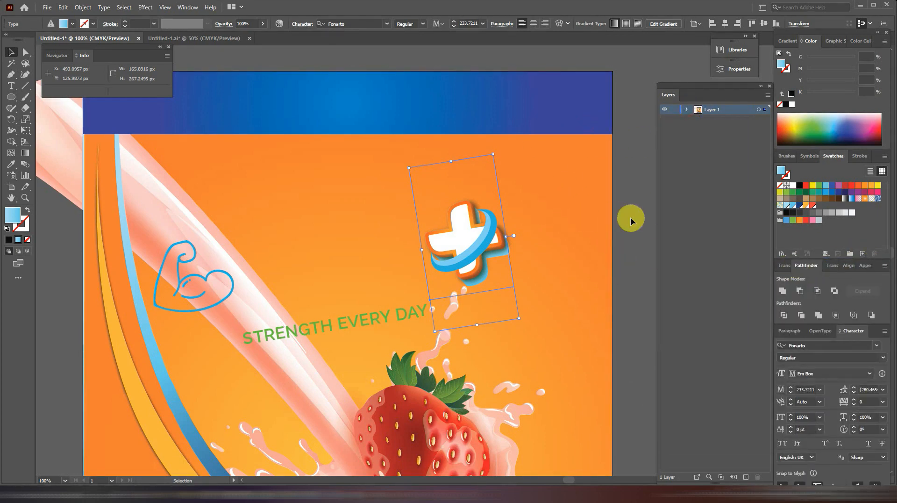
{"action": "left_click", "coordinate": [632, 216]}
{"action": "key", "text": "ctrl+z"}
Step: Select the POWER text beside the poster, detach and enlarge its appearance list, and examine the contents of its white fill
{"action": "left_click_drag", "start_coordinate": [303, 260], "coordinate": [327, 271]}
{"action": "left_click_drag", "start_coordinate": [612, 240], "coordinate": [537, 225]}
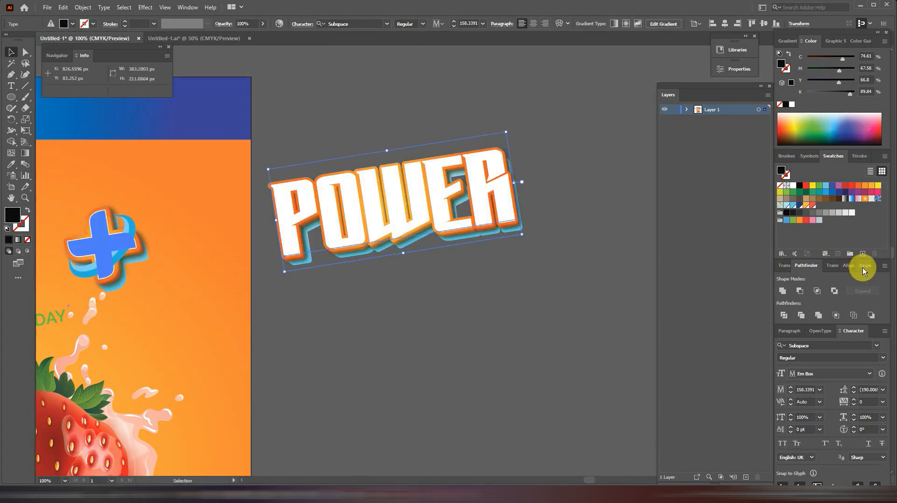
{"action": "left_click_drag", "start_coordinate": [862, 267], "coordinate": [553, 102]}
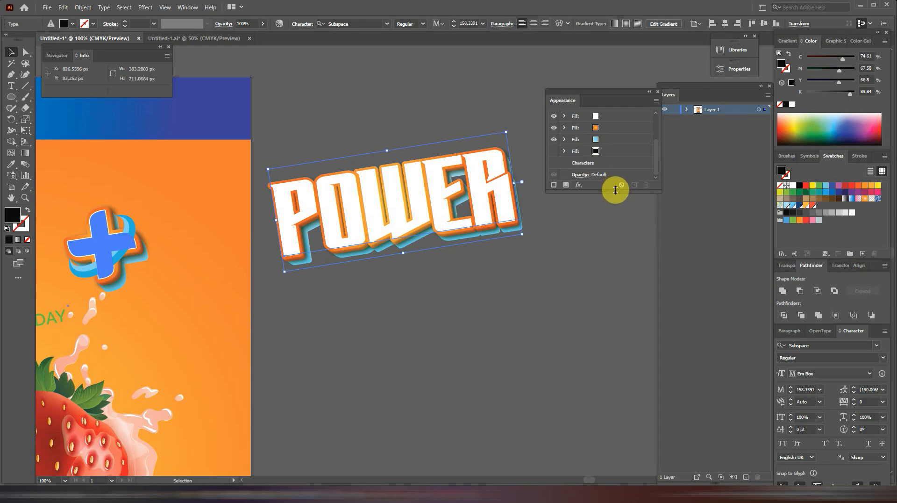
{"action": "left_click_drag", "start_coordinate": [615, 189], "coordinate": [621, 335]}
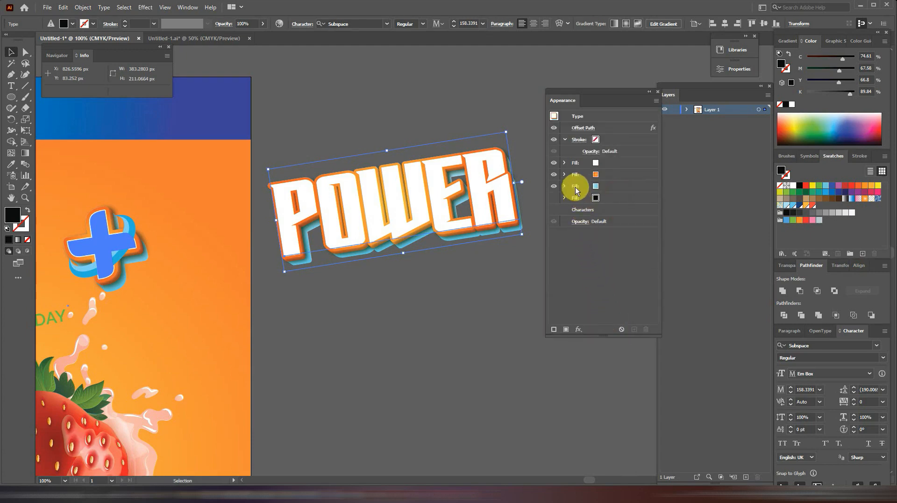
{"action": "left_click", "coordinate": [565, 162]}
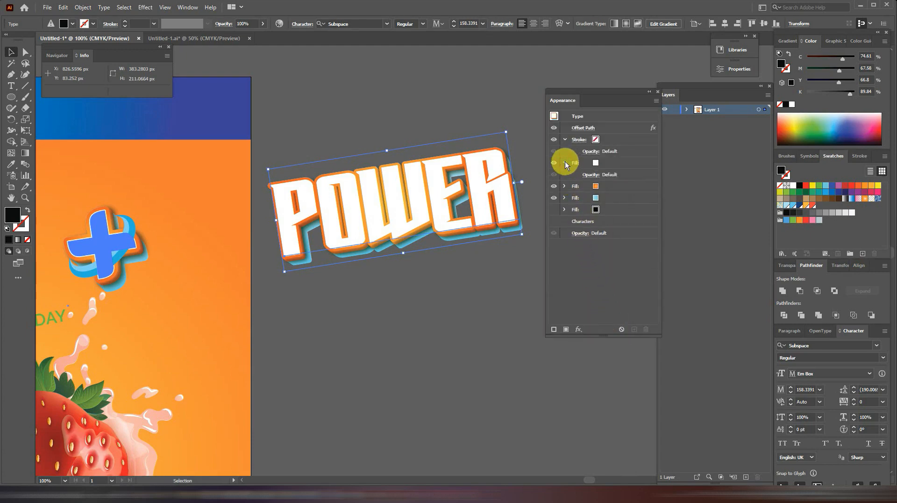
{"action": "left_click", "coordinate": [565, 161]}
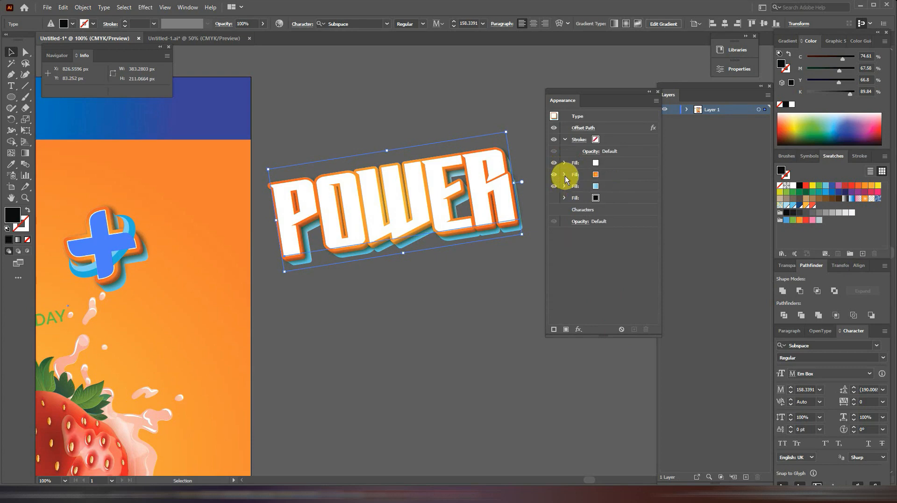
Step: Examine the Offset Path, Drop Shadow with its colour, and Transform settings on the POWER text's orange fill
{"action": "left_click", "coordinate": [565, 174]}
{"action": "left_click", "coordinate": [594, 187]}
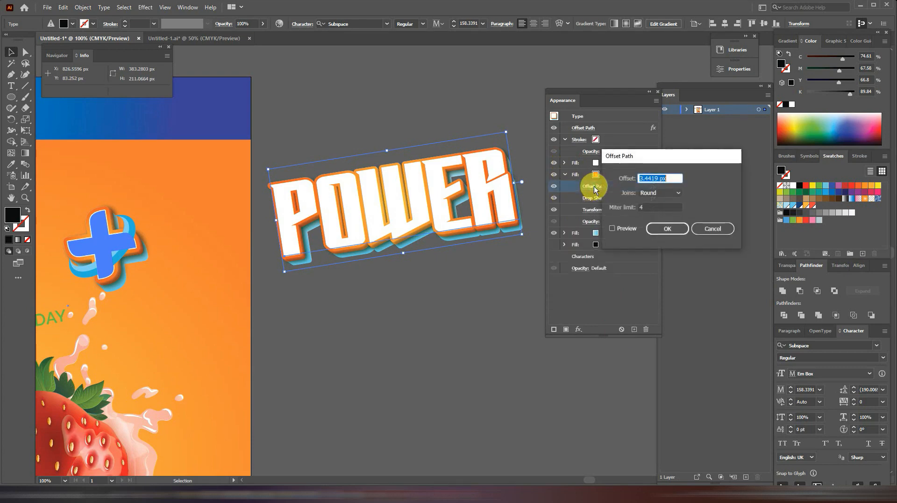
{"action": "left_click", "coordinate": [720, 230]}
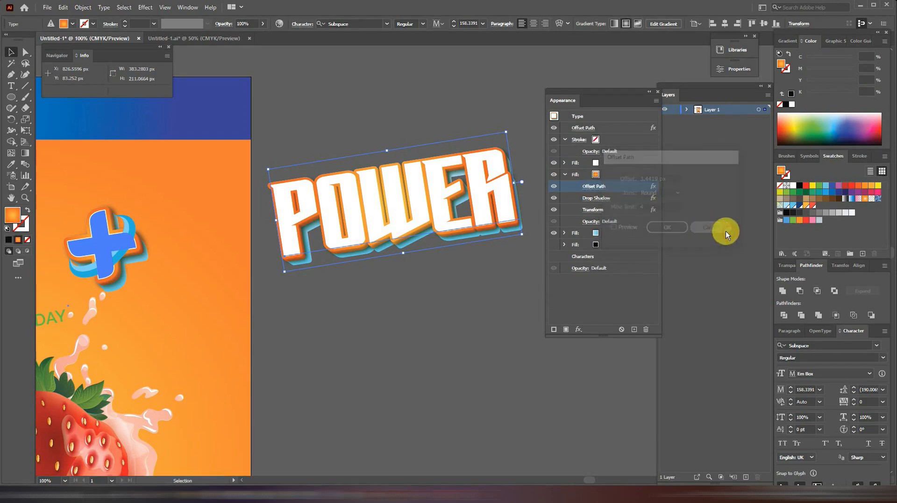
{"action": "left_click", "coordinate": [593, 197]}
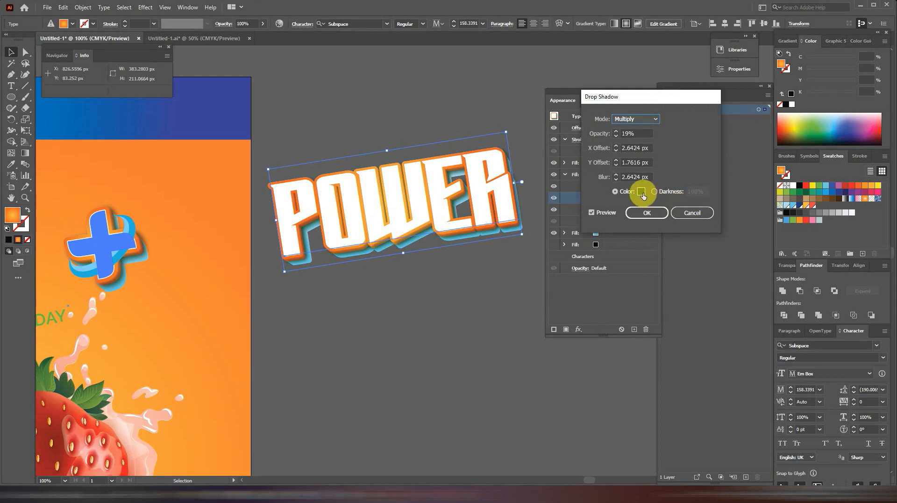
{"action": "left_click", "coordinate": [641, 192]}
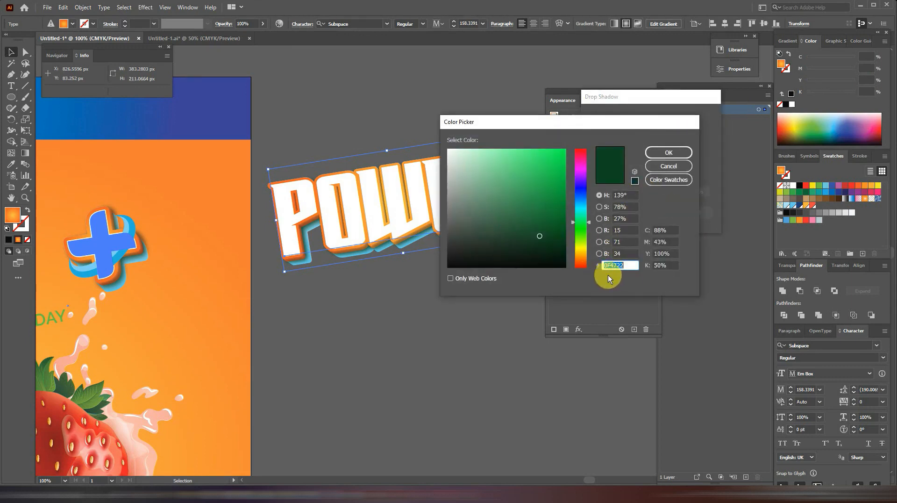
{"action": "left_click", "coordinate": [667, 154]}
{"action": "left_click", "coordinate": [686, 209]}
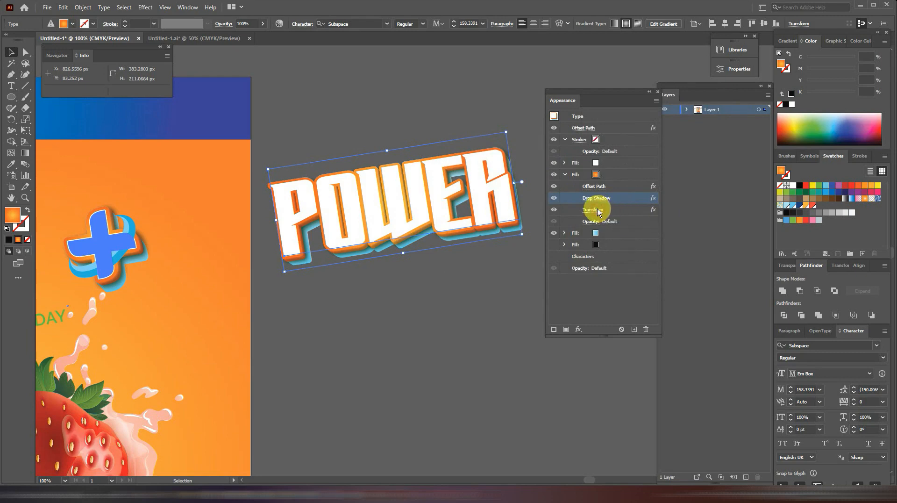
{"action": "left_click", "coordinate": [597, 210]}
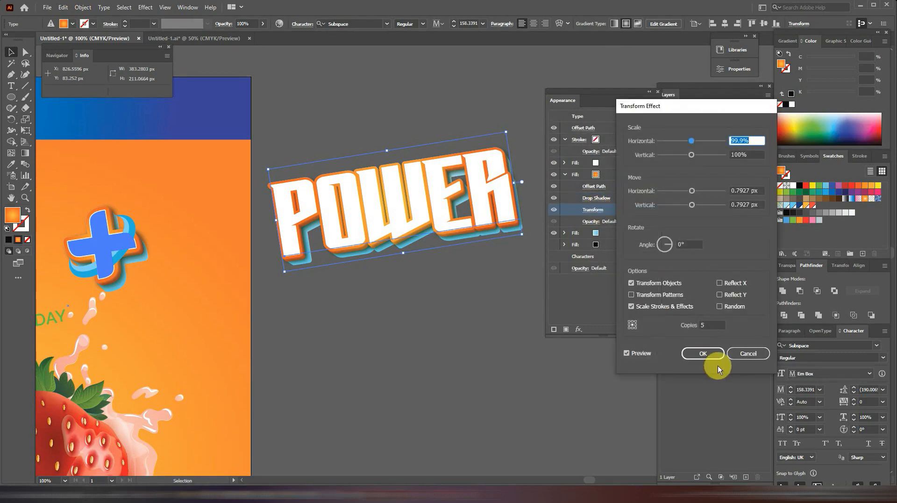
{"action": "left_click", "coordinate": [743, 354]}
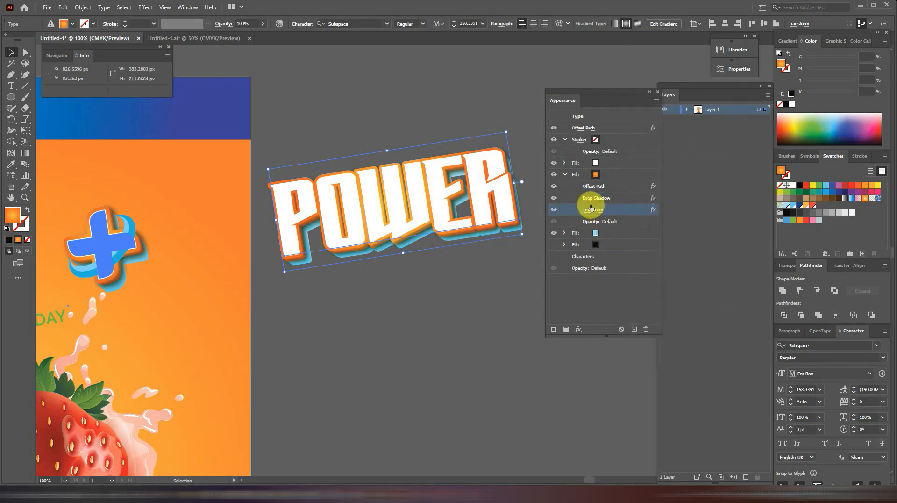
{"action": "left_click", "coordinate": [565, 174]}
Step: Examine the Offset Path, Transform and Inner Glow settings on the POWER text's light-blue fill, including the glow's colour and blend modes
{"action": "left_click", "coordinate": [565, 185]}
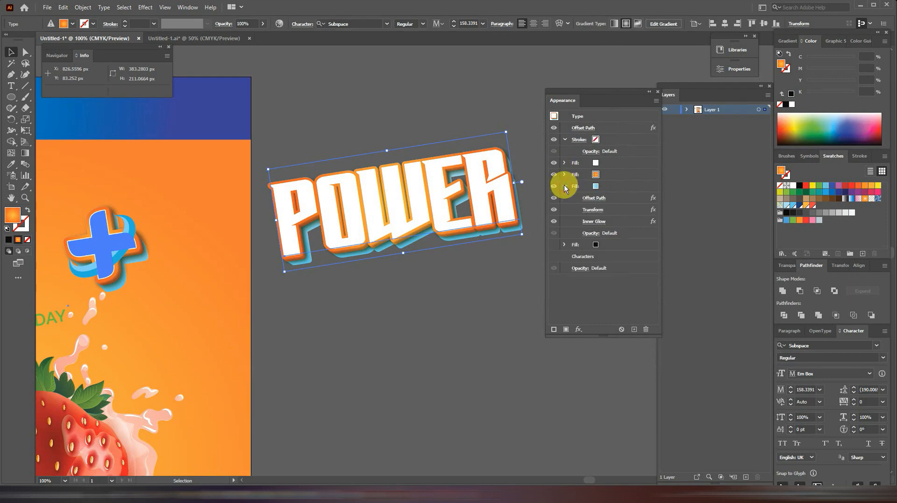
{"action": "left_click", "coordinate": [592, 198]}
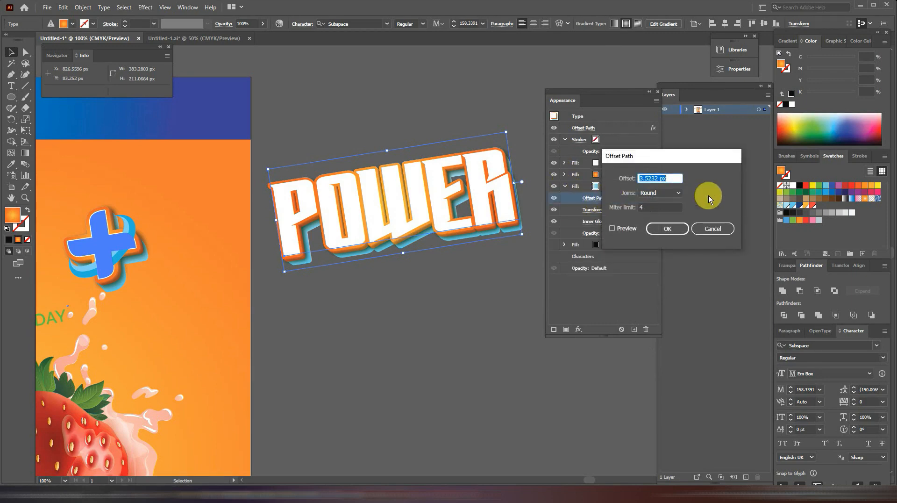
{"action": "left_click", "coordinate": [712, 228]}
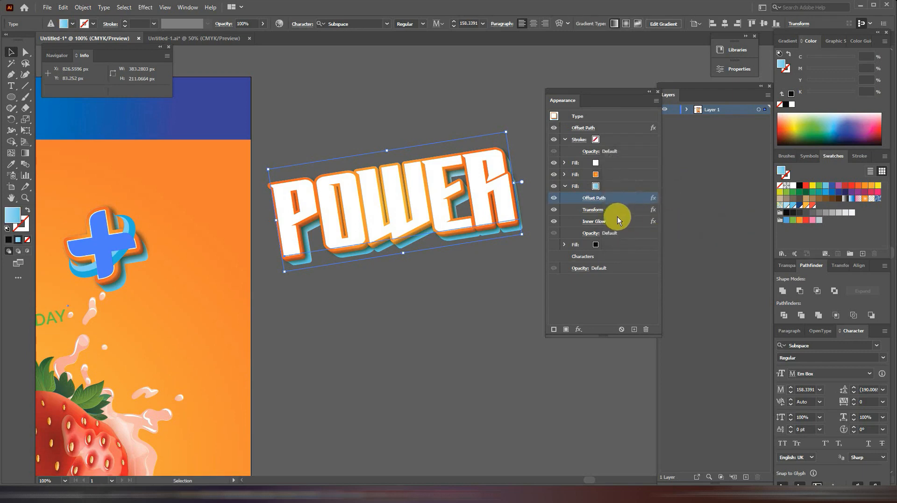
{"action": "left_click", "coordinate": [594, 210]}
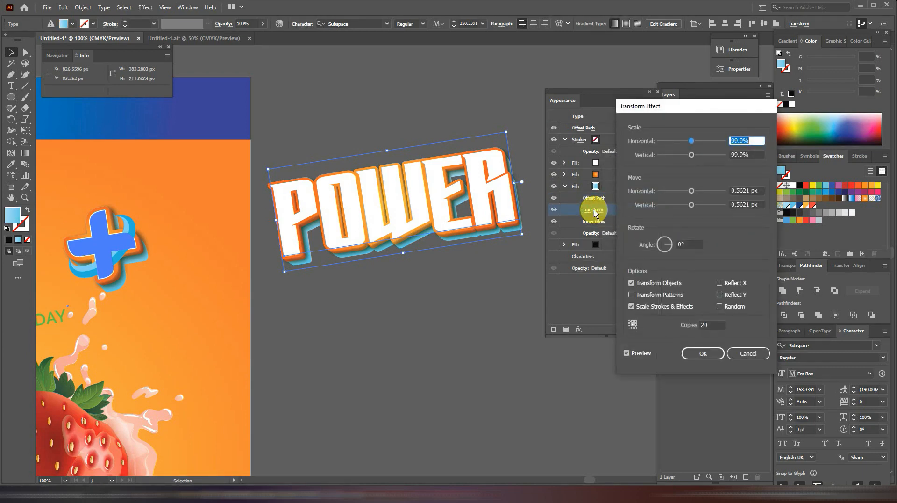
{"action": "left_click", "coordinate": [755, 349]}
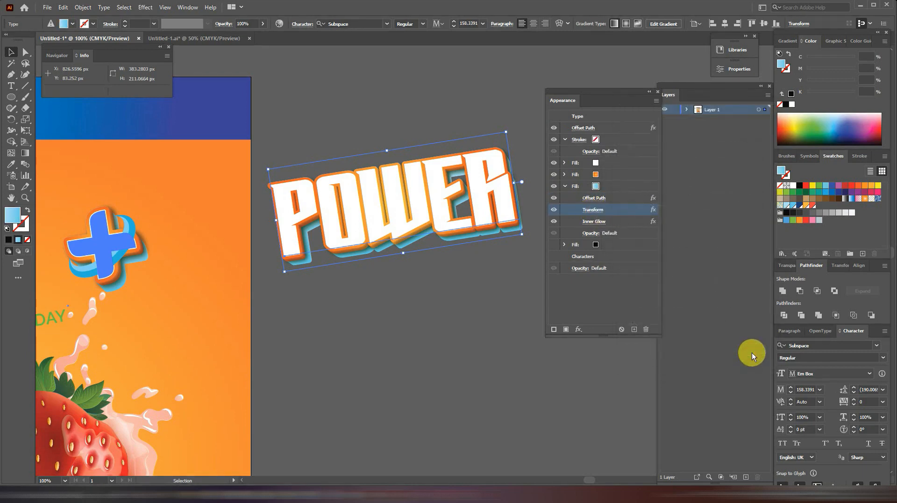
{"action": "left_click", "coordinate": [597, 221]}
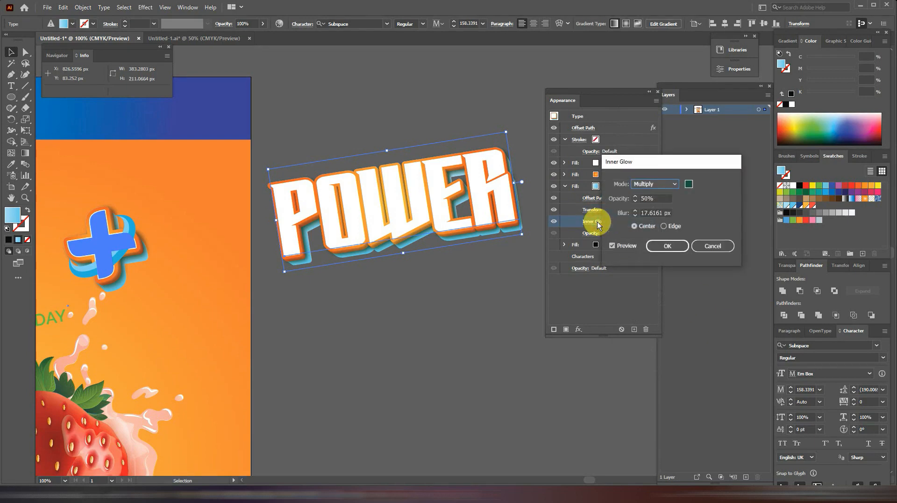
{"action": "left_click", "coordinate": [689, 184]}
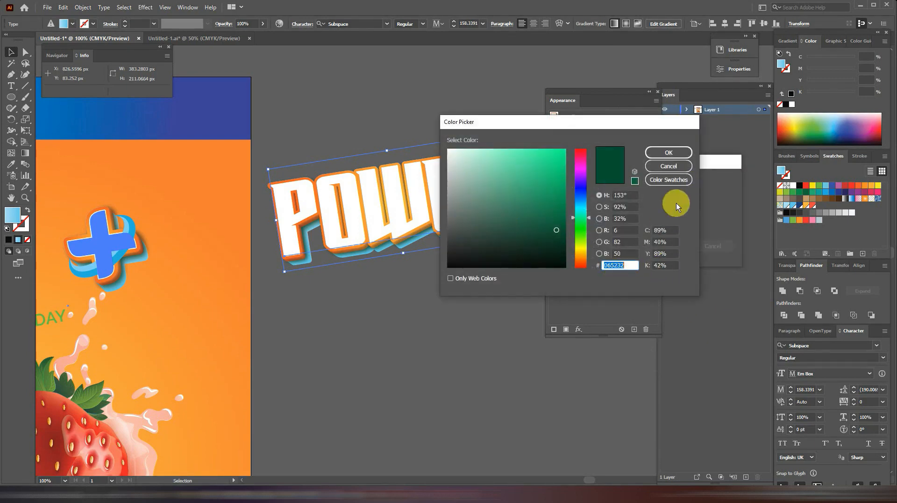
{"action": "left_click", "coordinate": [668, 153]}
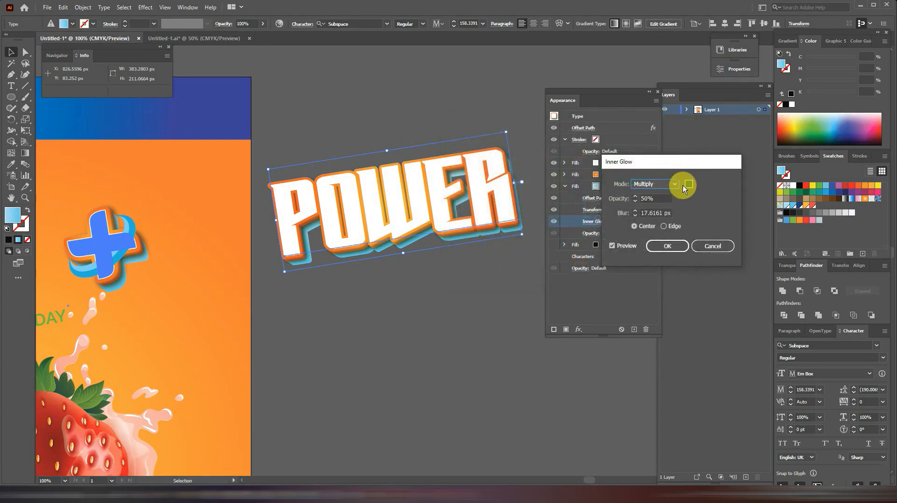
{"action": "left_click", "coordinate": [677, 184]}
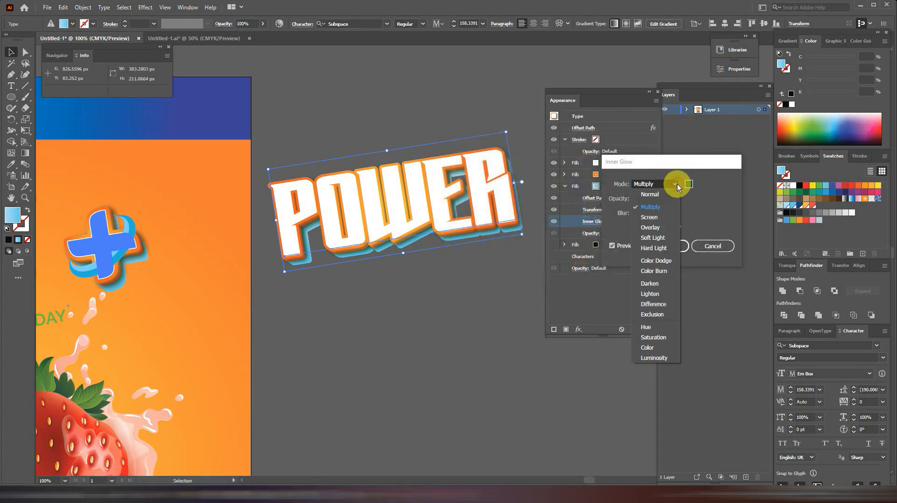
{"action": "left_click", "coordinate": [713, 246]}
{"action": "left_click", "coordinate": [713, 246]}
Step: Toggle the visibility of the POWER text's black fill on and off again, and collapse the appearance list
{"action": "left_click", "coordinate": [552, 244]}
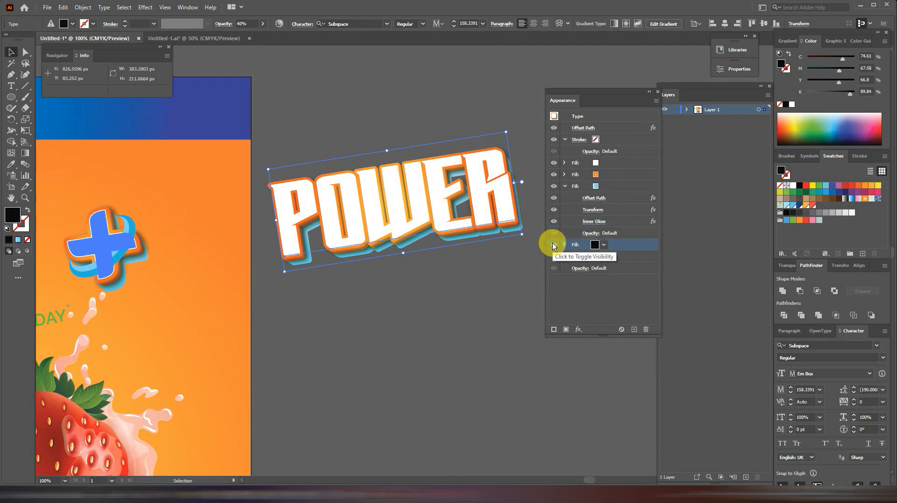
{"action": "left_click", "coordinate": [553, 245]}
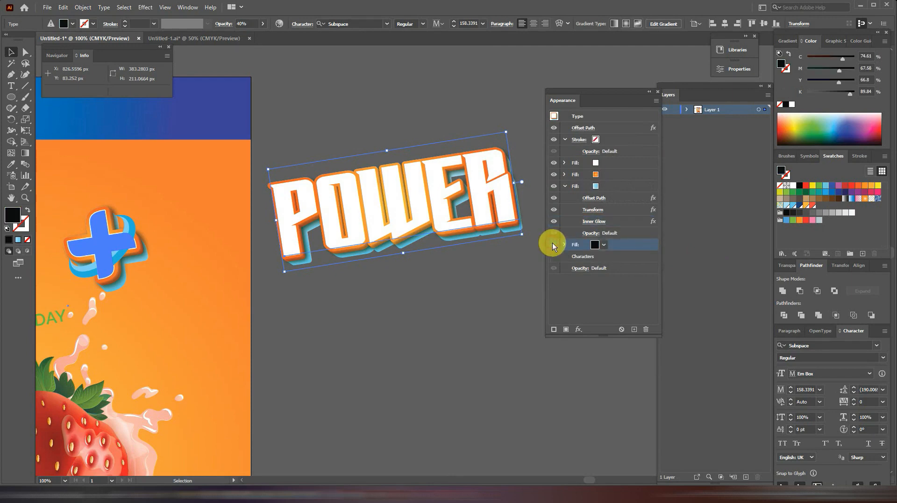
{"action": "left_click", "coordinate": [649, 92]}
Step: Move the POWER text onto the poster between the arm and plus icons, at about X 177 px, Y 191 px
{"action": "left_click_drag", "start_coordinate": [380, 128], "coordinate": [565, 161]}
{"action": "left_click_drag", "start_coordinate": [593, 251], "coordinate": [164, 323]}
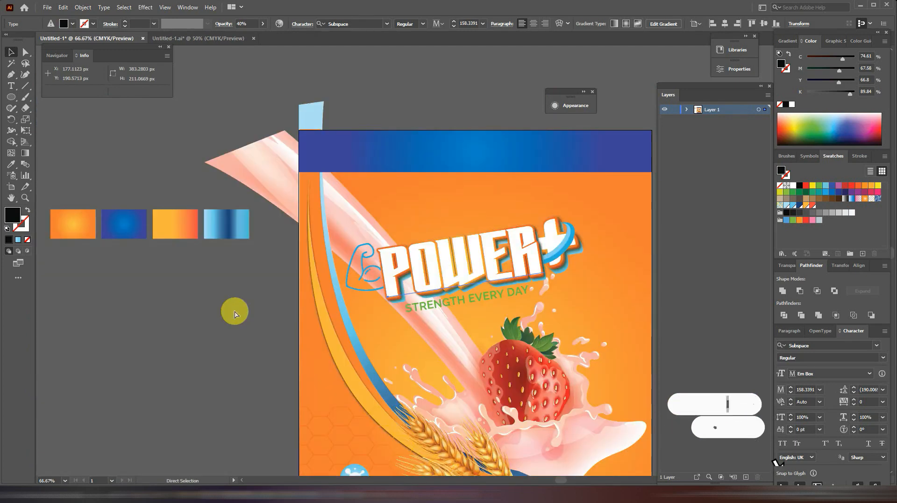
{"action": "key", "text": "ctrl+minus"}
{"action": "key", "text": "ctrl+minus"}
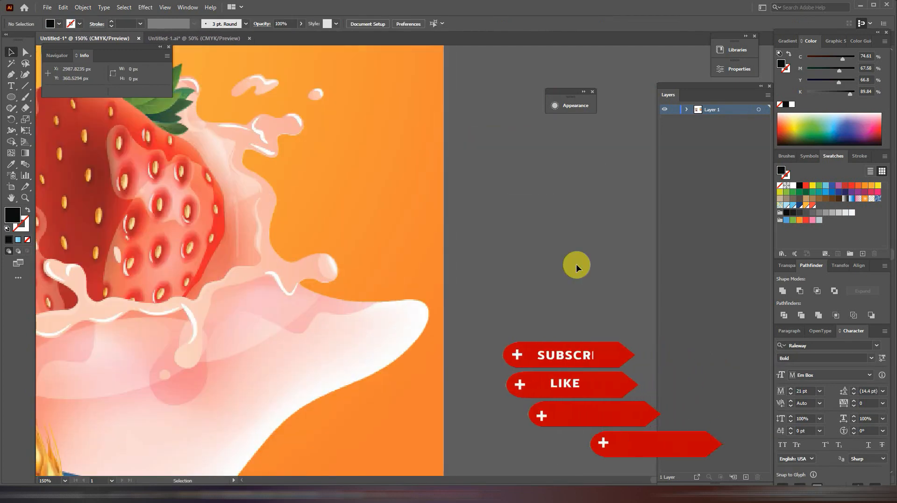
{"action": "key", "text": "ctrl+minus"}
{"action": "key", "text": "ctrl+minus"}
{"action": "key", "text": "ctrl+minus"}
{"action": "key", "text": "ctrl+minus"}
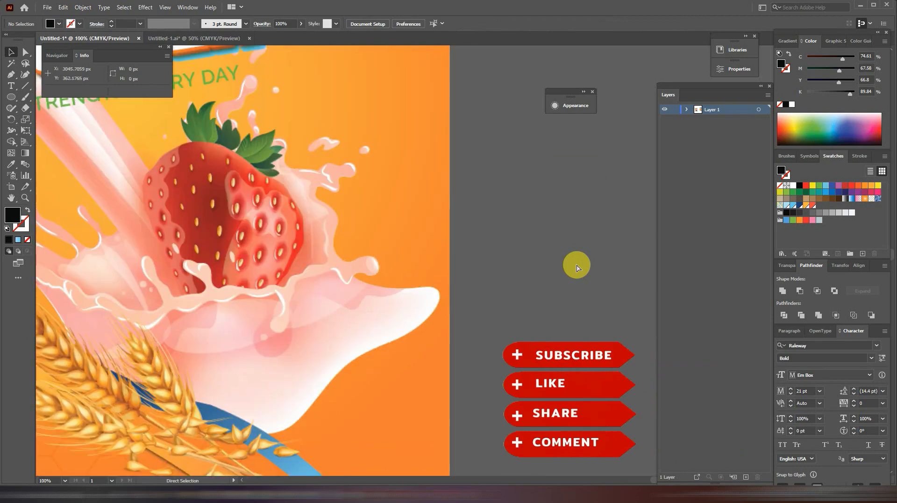